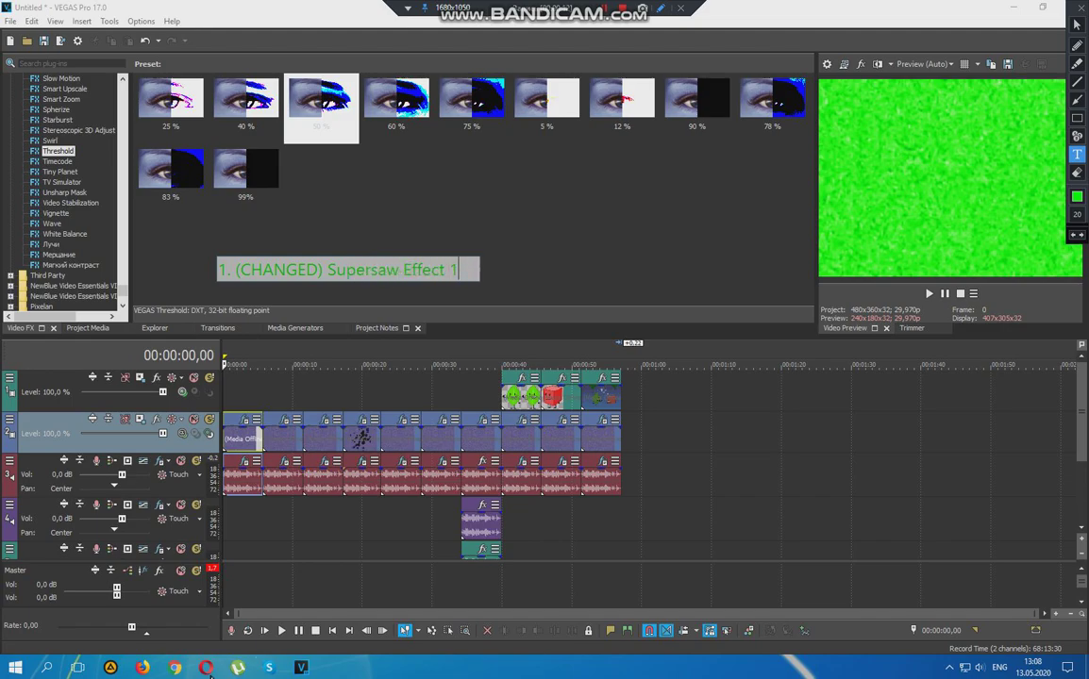
Finish the first on-screen caption, close the drawing overlay and play the opening seconds of the first timeline clip
left_click(707, 204)
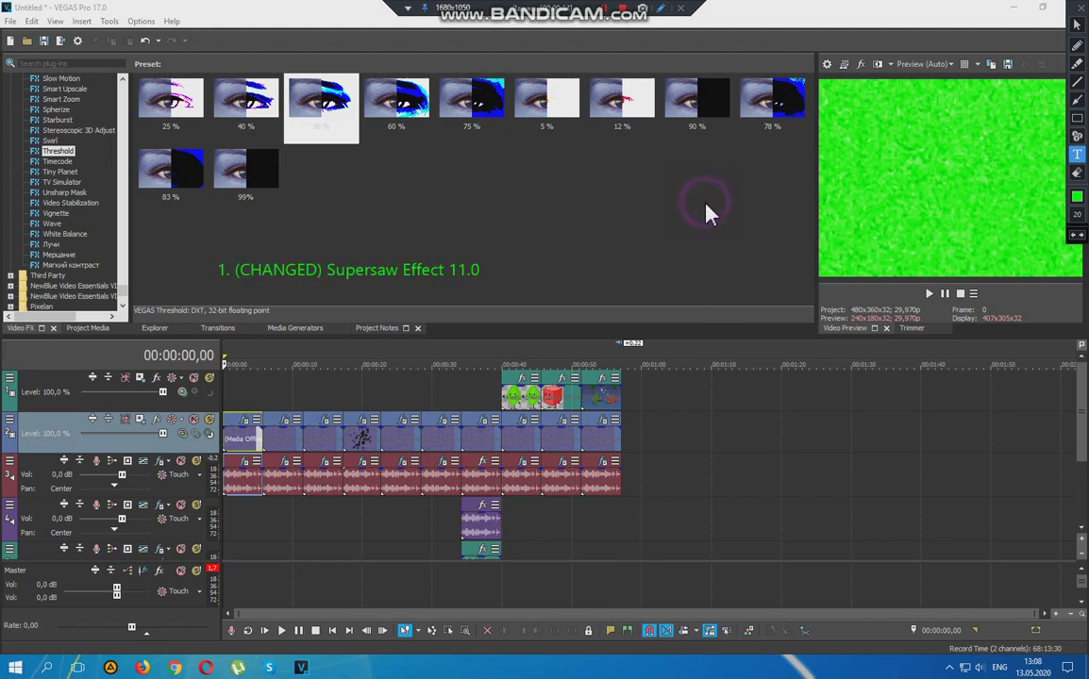
left_click(1081, 10)
left_click(929, 293)
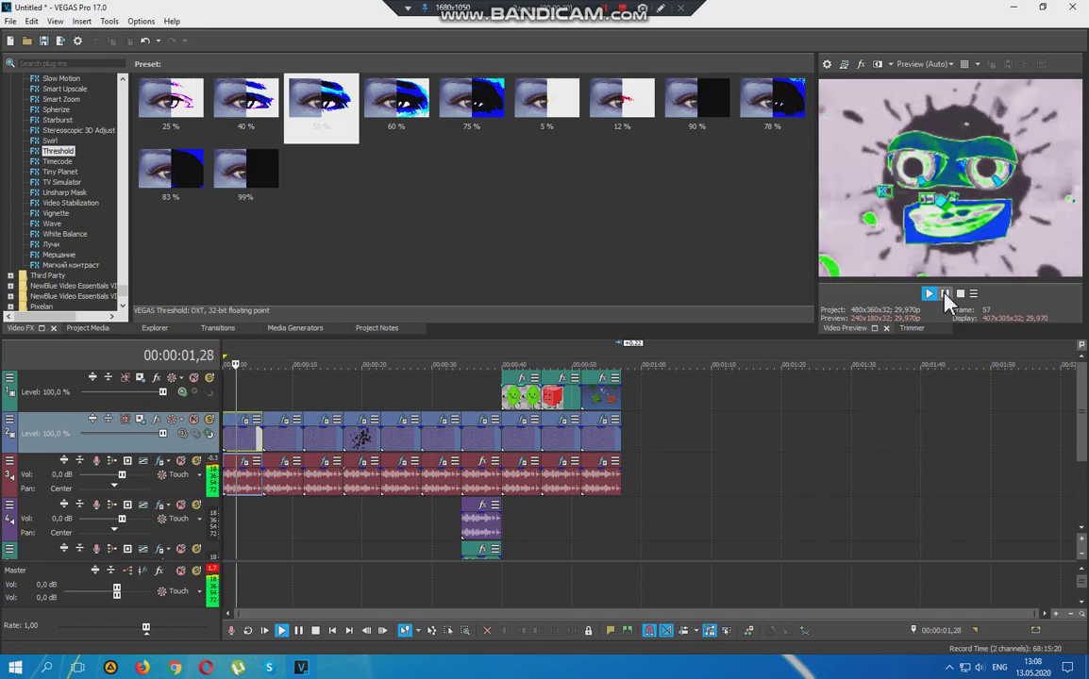
left_click(945, 293)
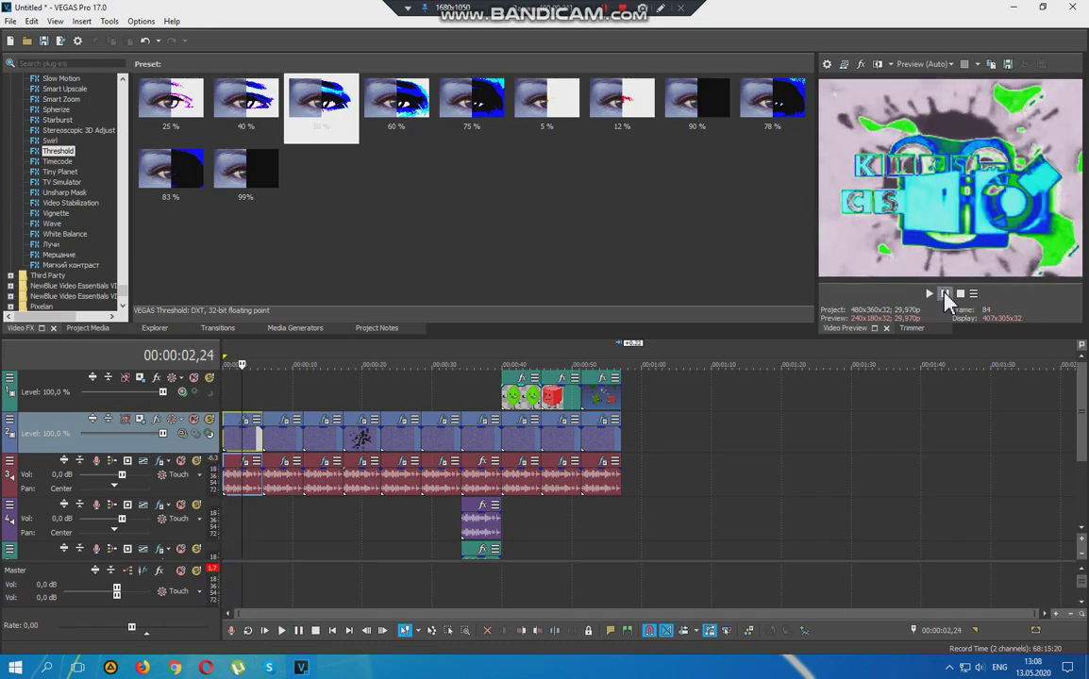
Examine the Gradient Map effect of the first video clip, going through its colour stops one by one
left_click(244, 419)
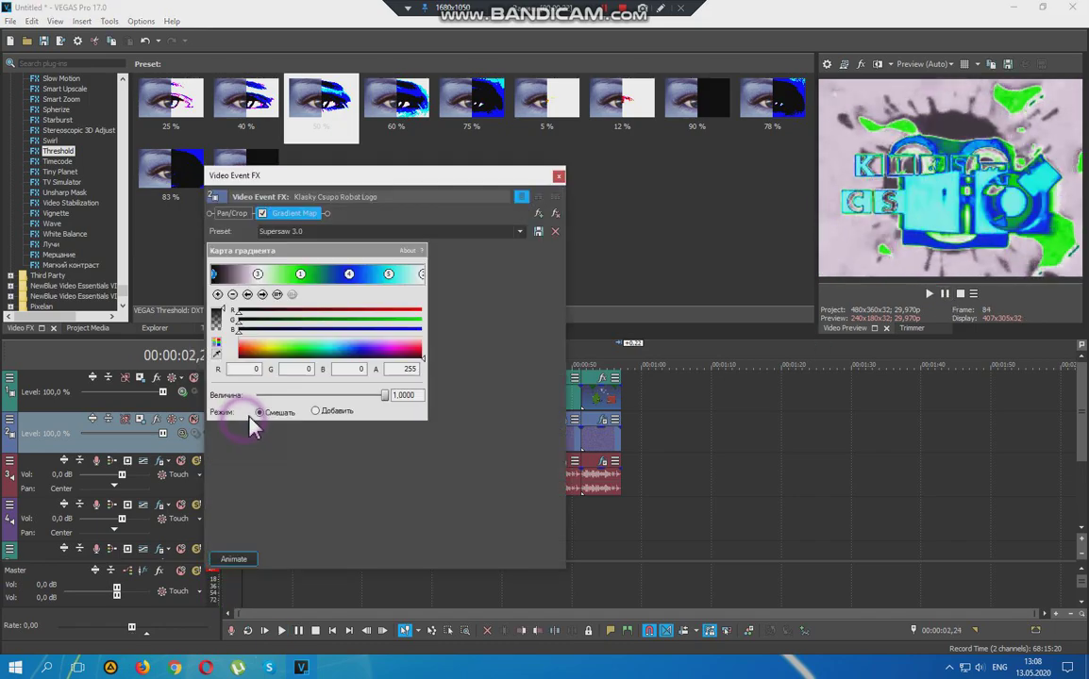
left_click(259, 275)
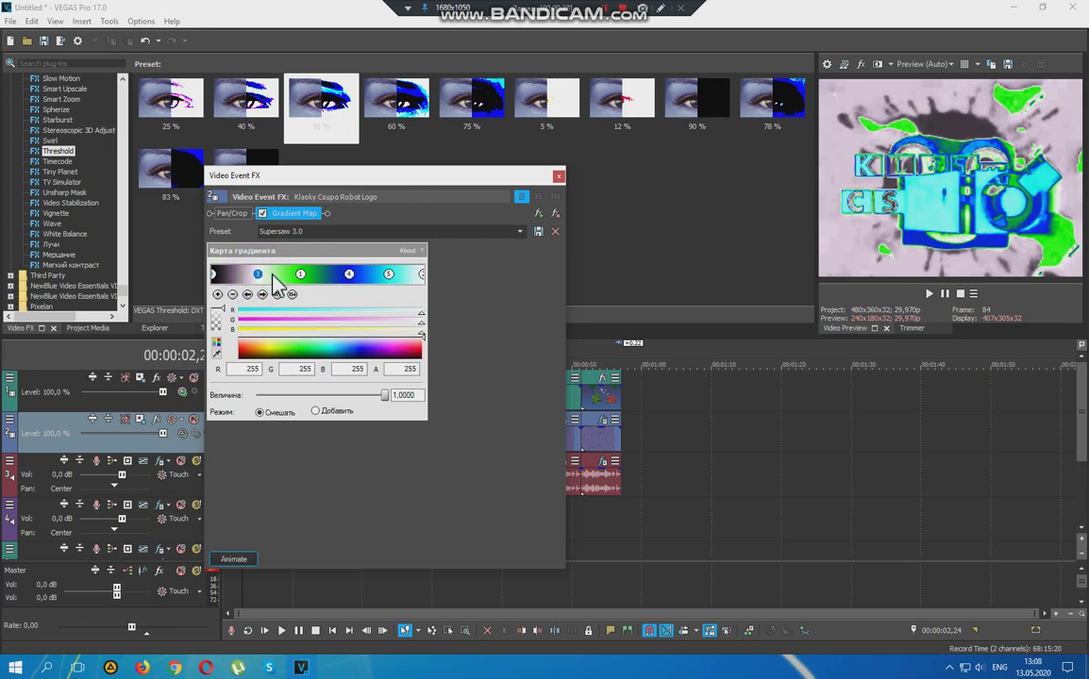
left_click(301, 275)
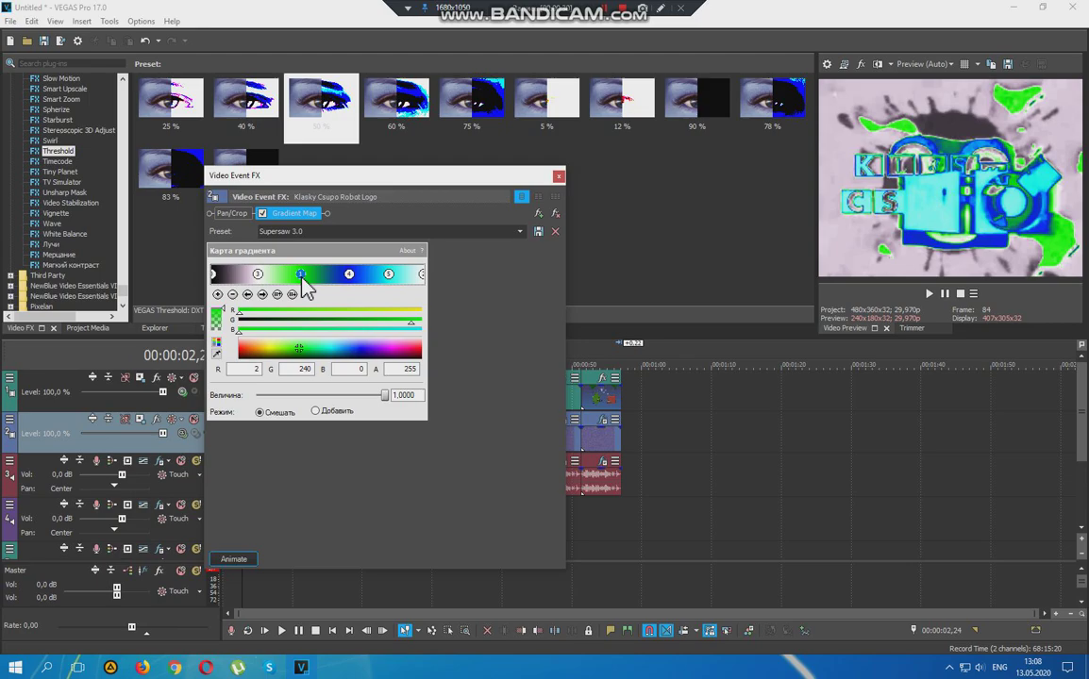
left_click(349, 273)
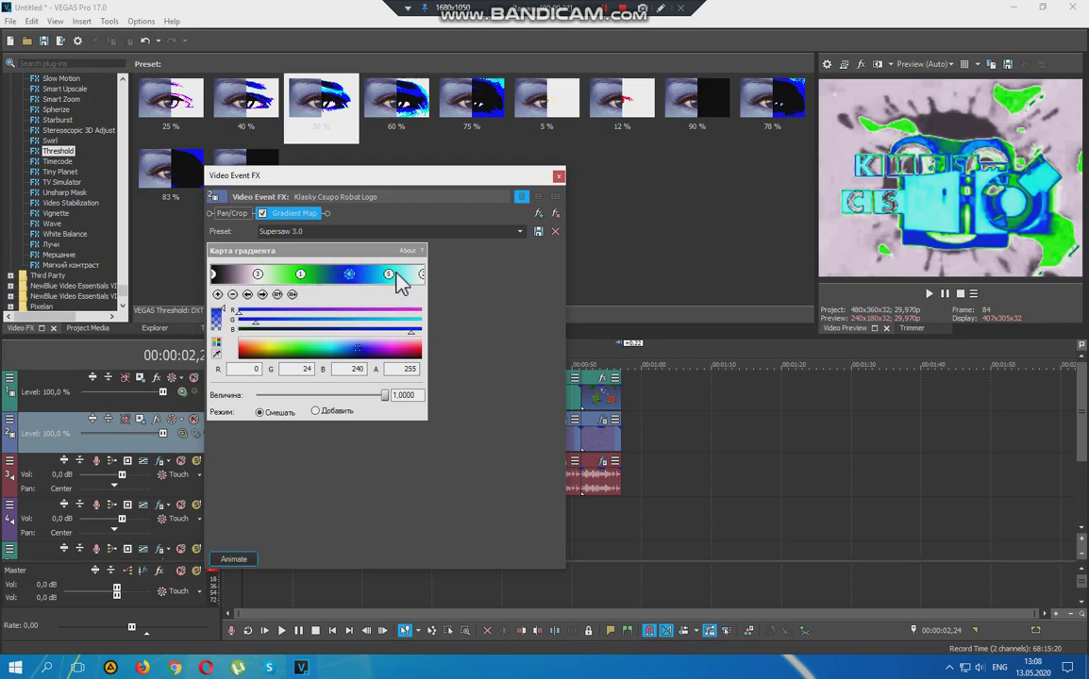
left_click(390, 274)
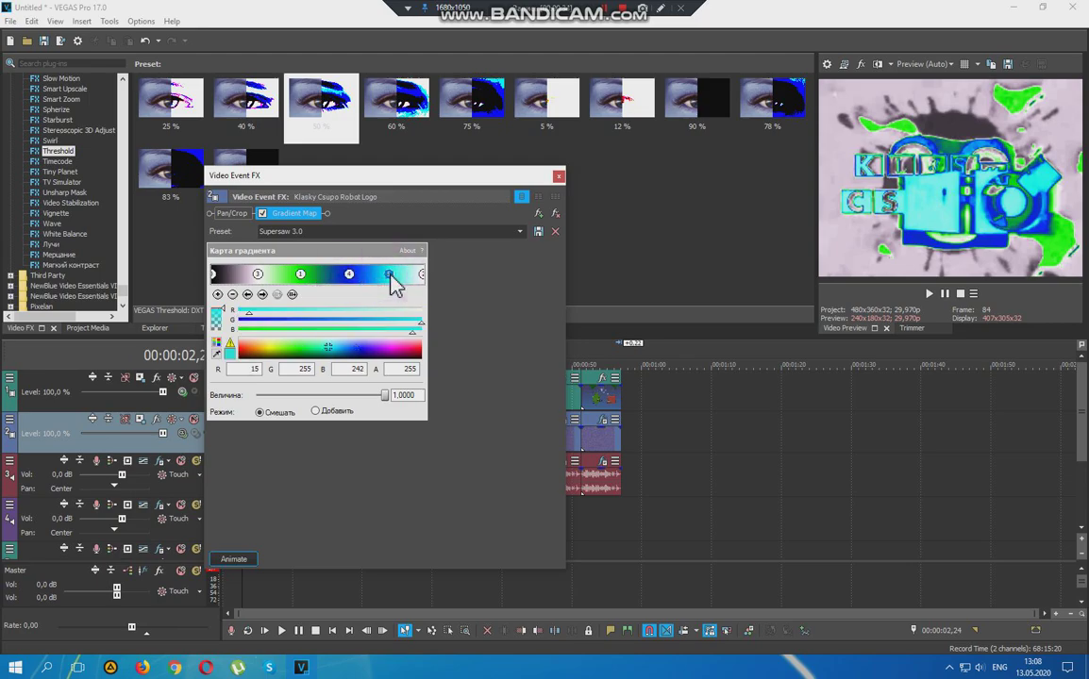
left_click(422, 275)
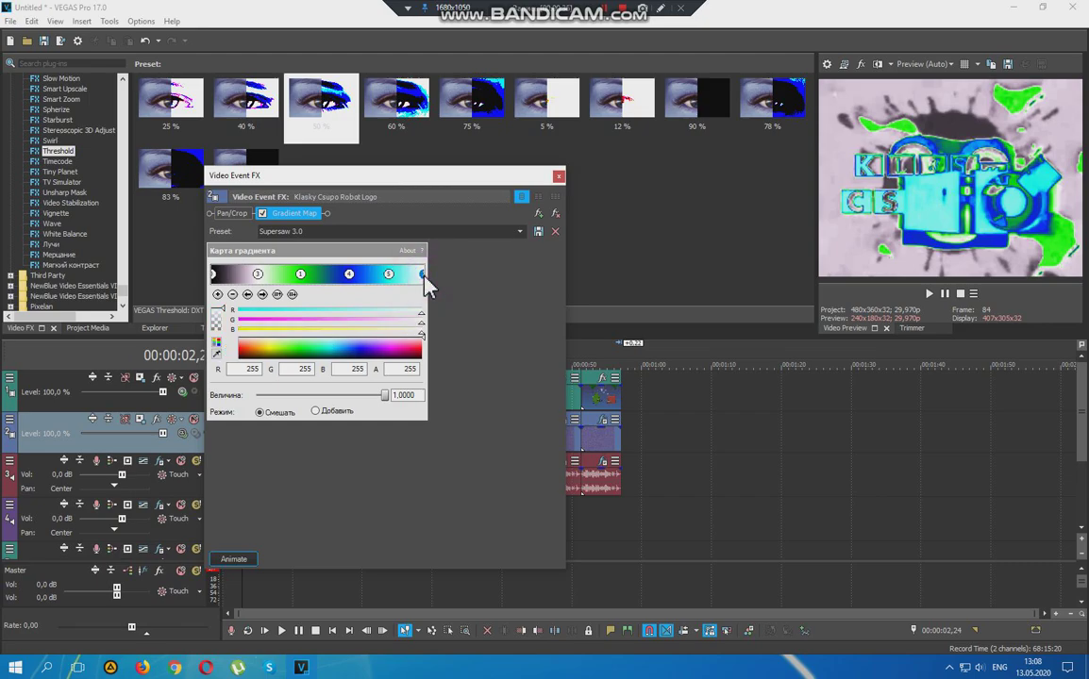
left_click(559, 176)
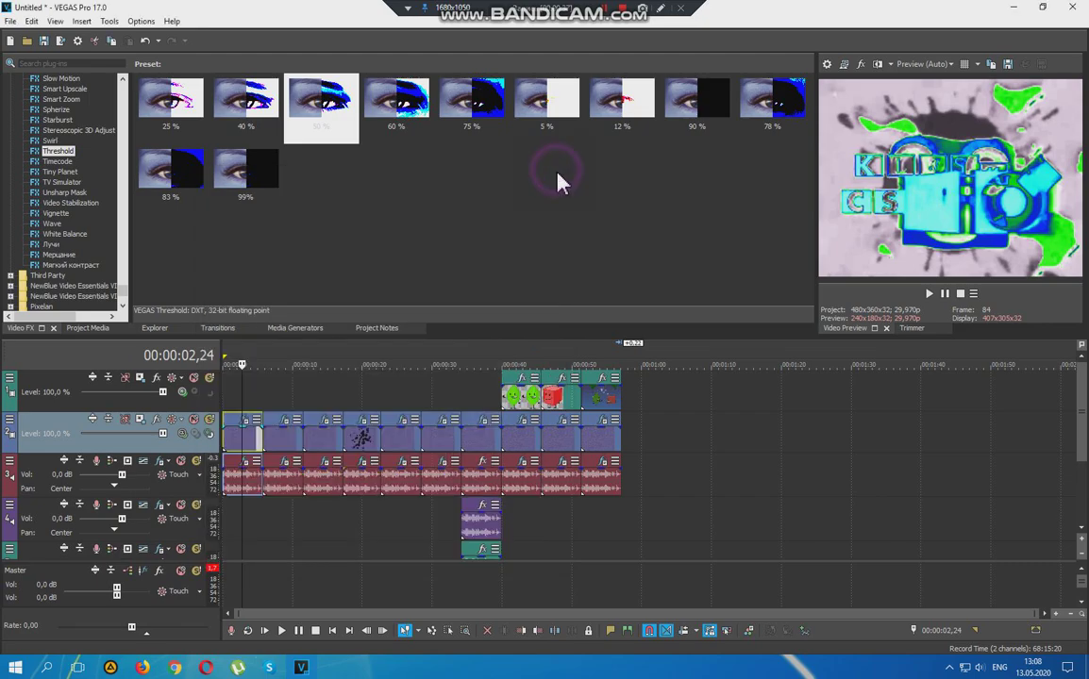
View the Vocodex settings and highlighted notes of the first clip's audio event
left_click(245, 462)
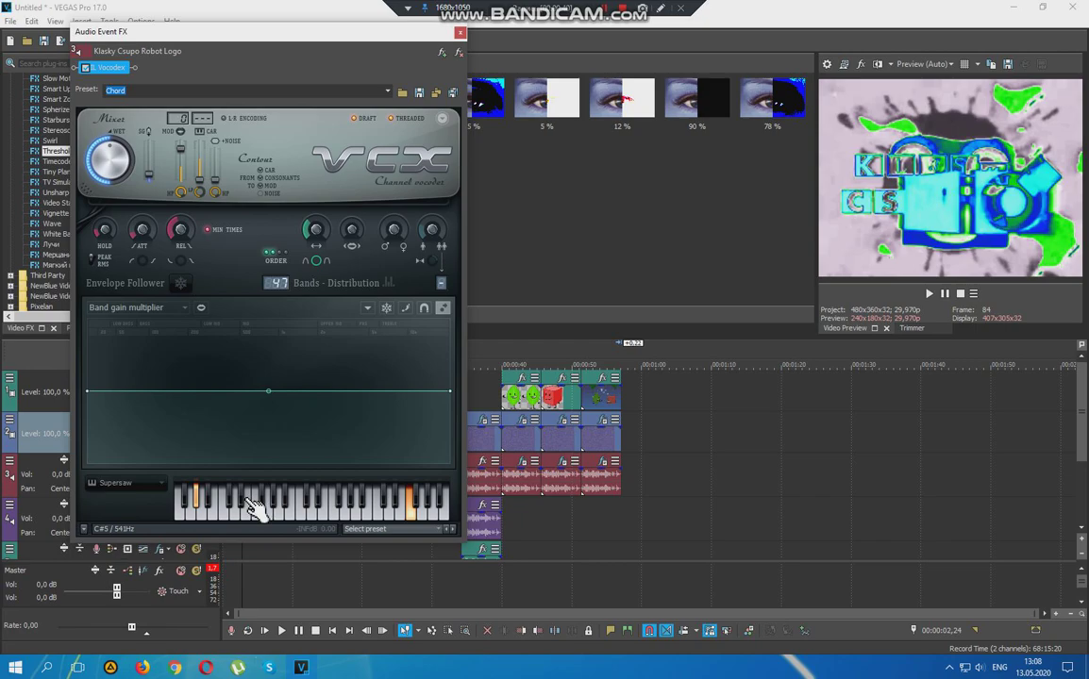
left_click(459, 34)
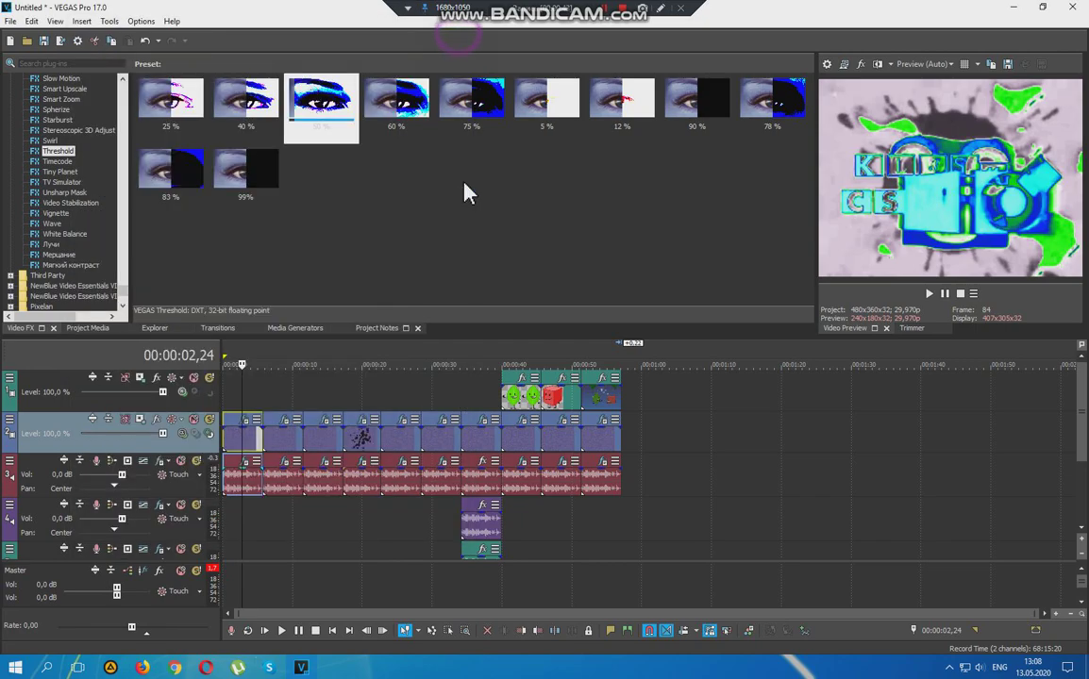
Place the playhead near the start of the second clip and caption the screen "2. (CHANGED) Supersaw Effect 12.0", closing the drawing overlay when done
left_click(270, 445)
left_click(275, 444)
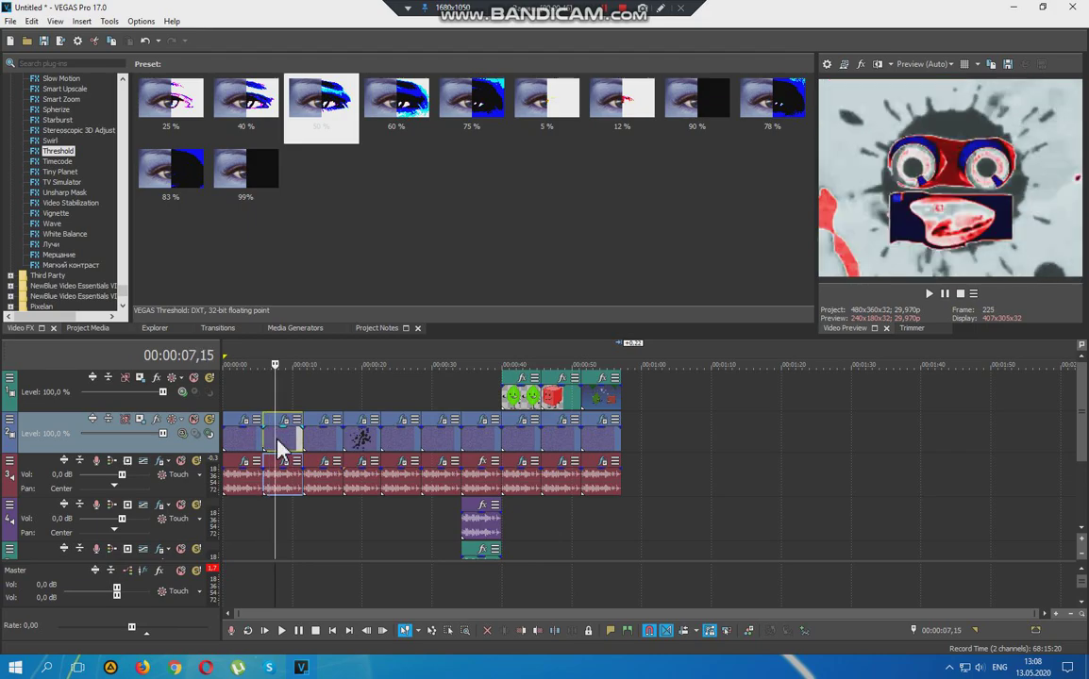
left_click(269, 444)
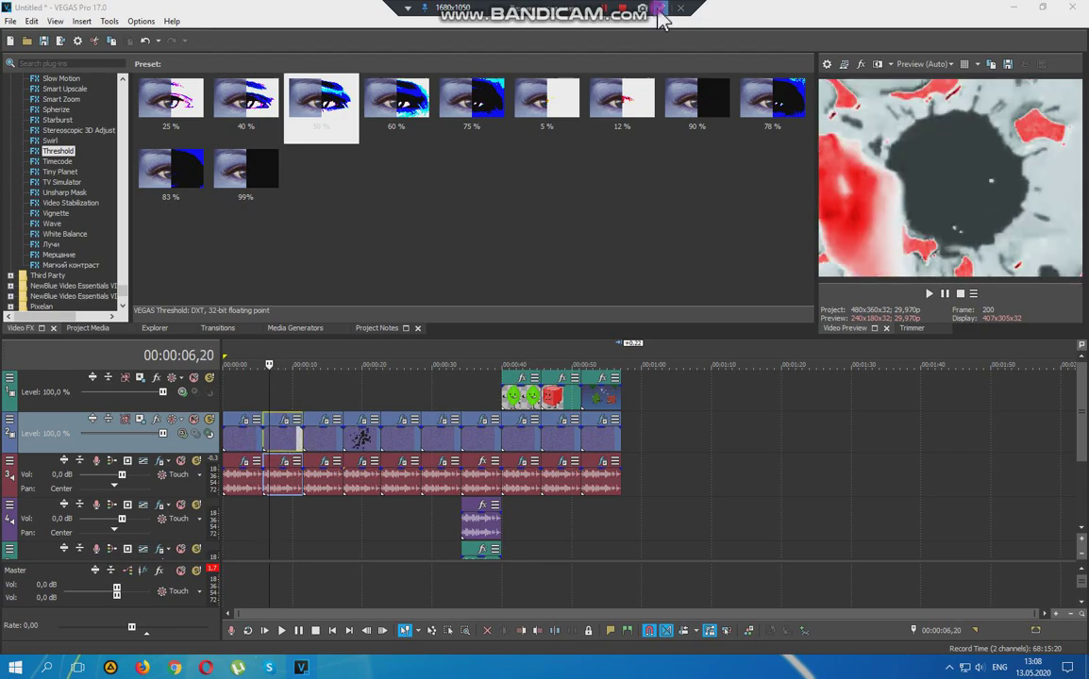
left_click(659, 9)
type("2")
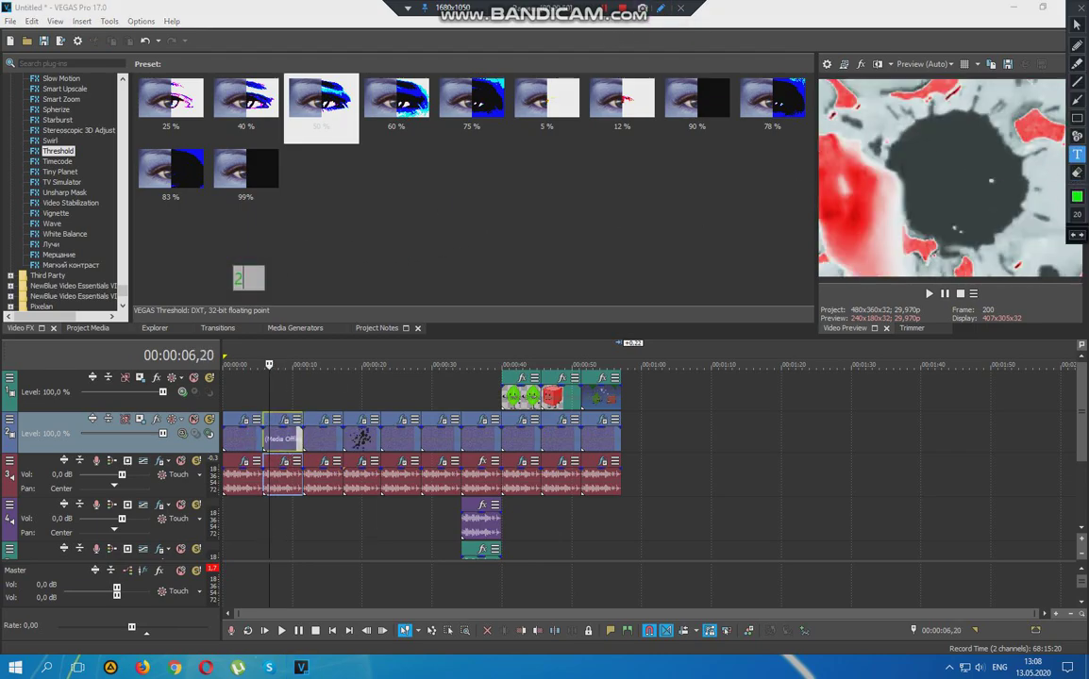
type(". (CHANGED")
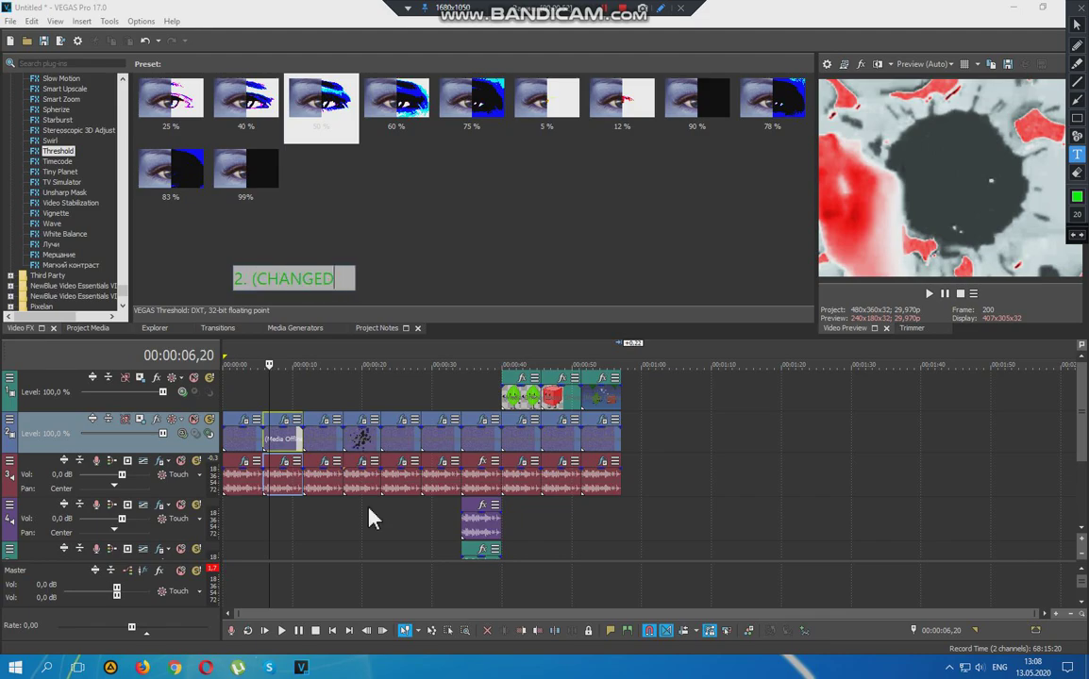
type(") Supersaw Effect 12.0")
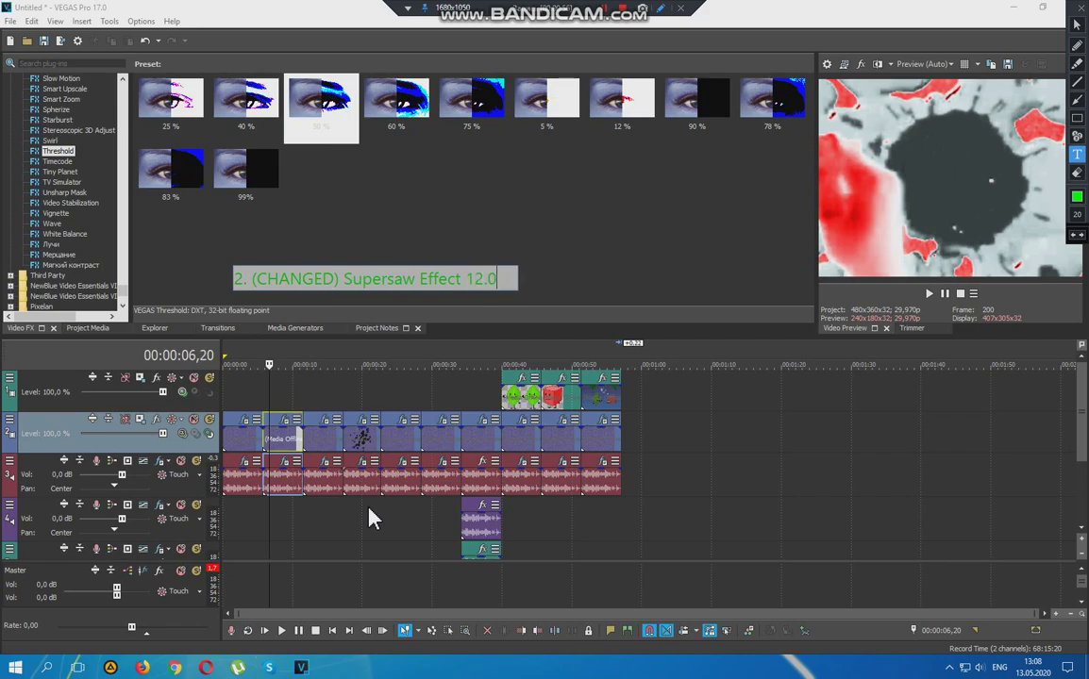
left_click(614, 251)
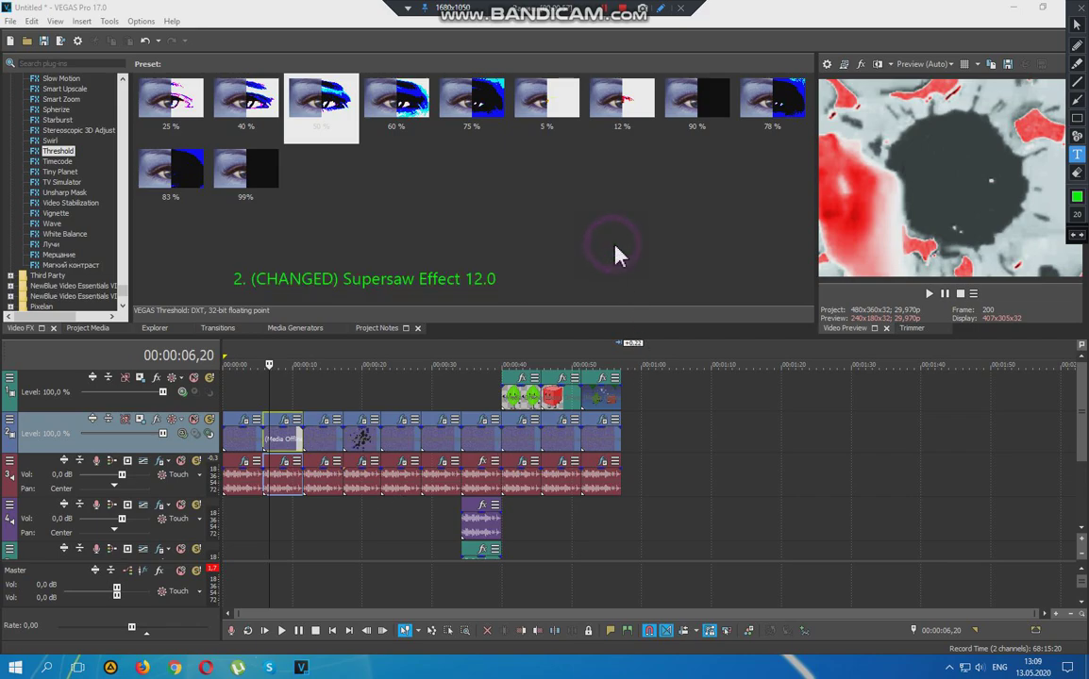
left_click(662, 11)
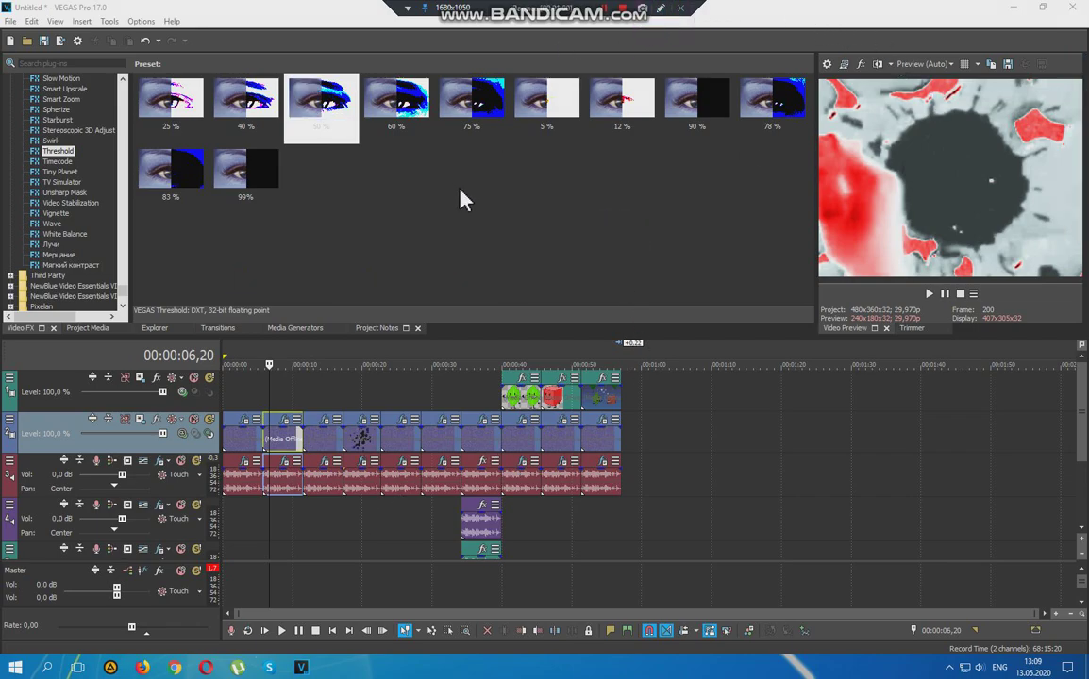
Play part of the second clip and examine each colour stop in its Gradient Map effect
left_click(929, 294)
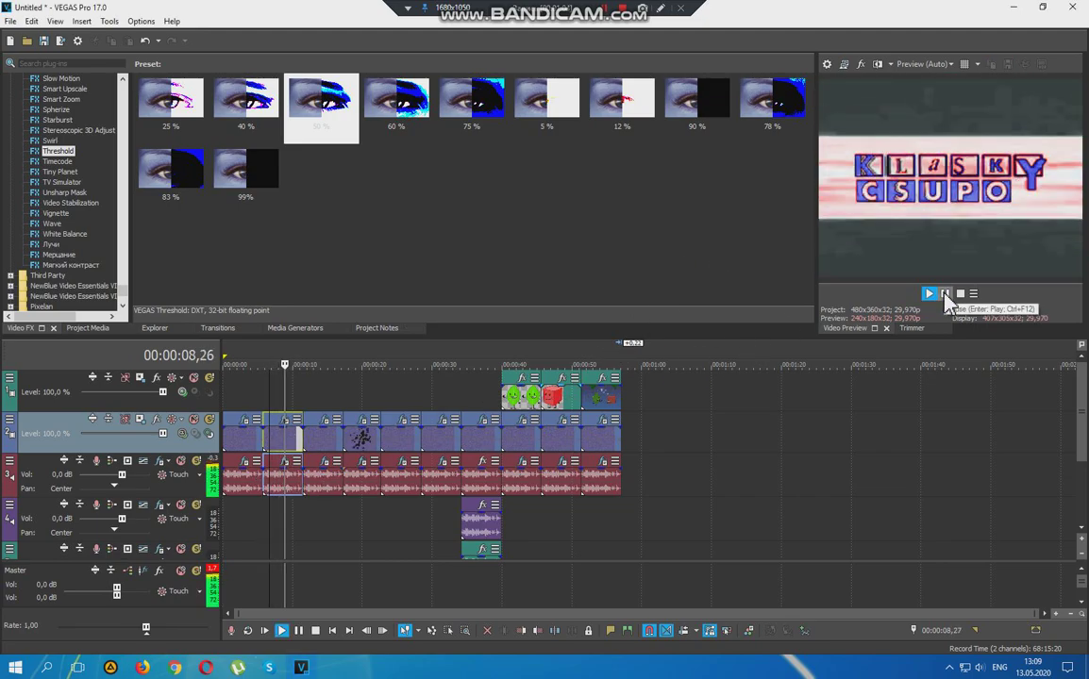
left_click(945, 294)
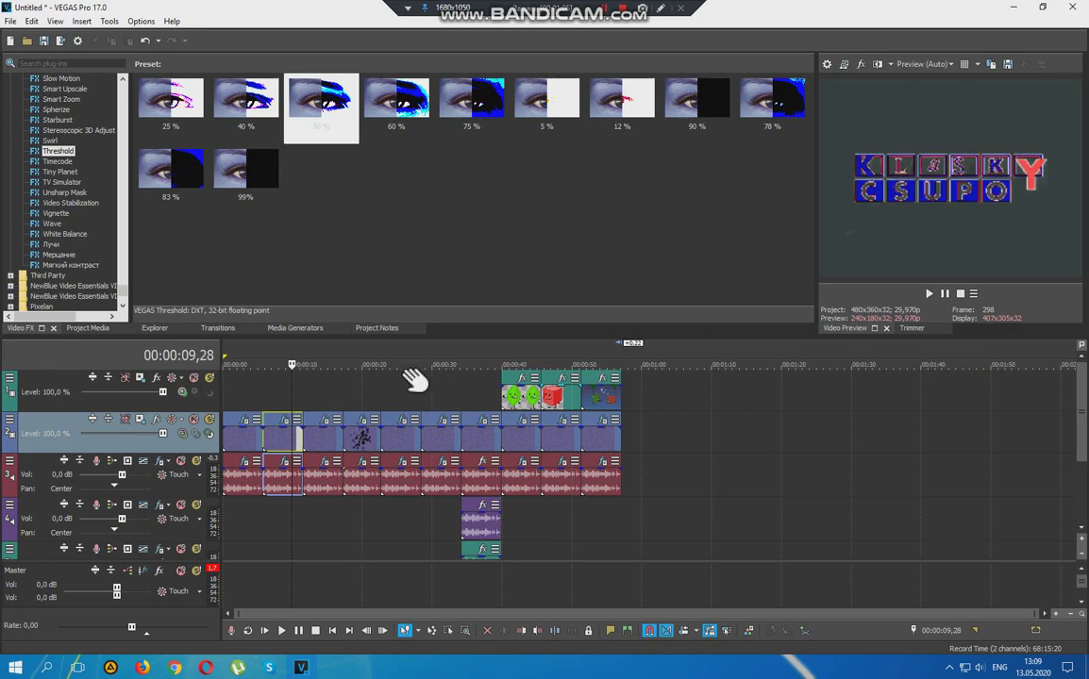
left_click(286, 421)
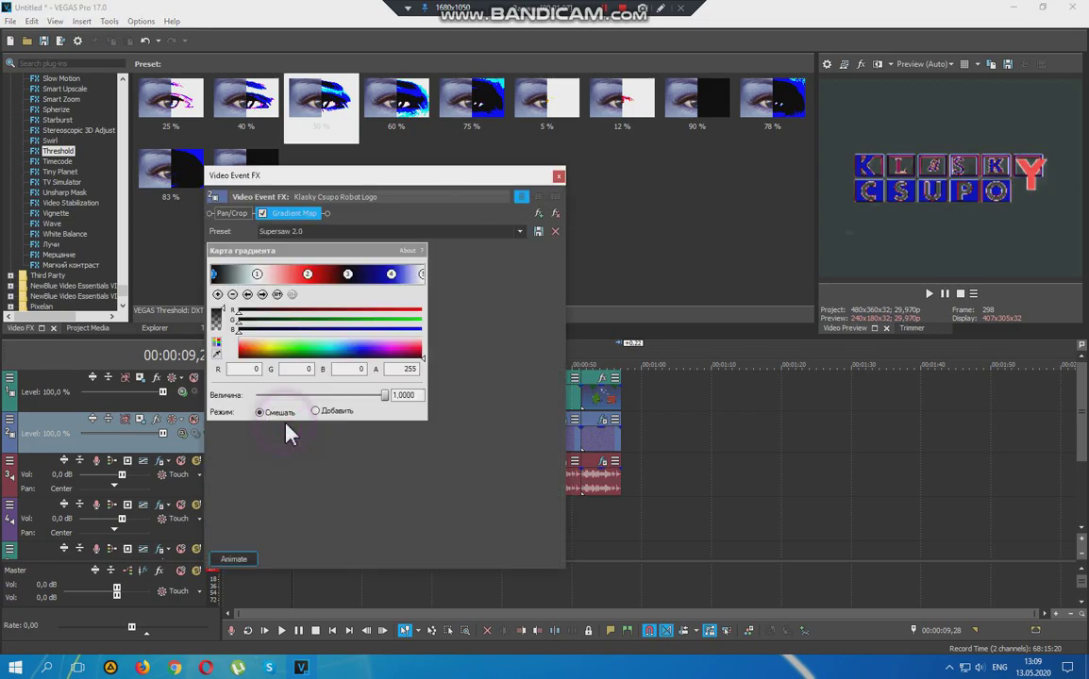
left_click(262, 295)
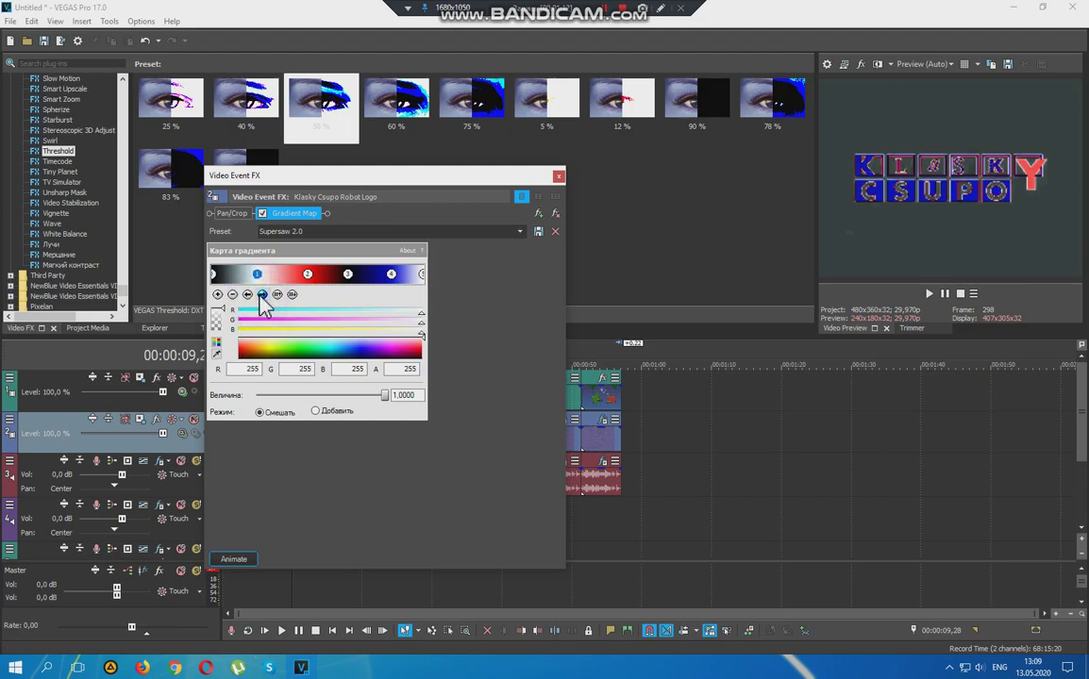
left_click(263, 294)
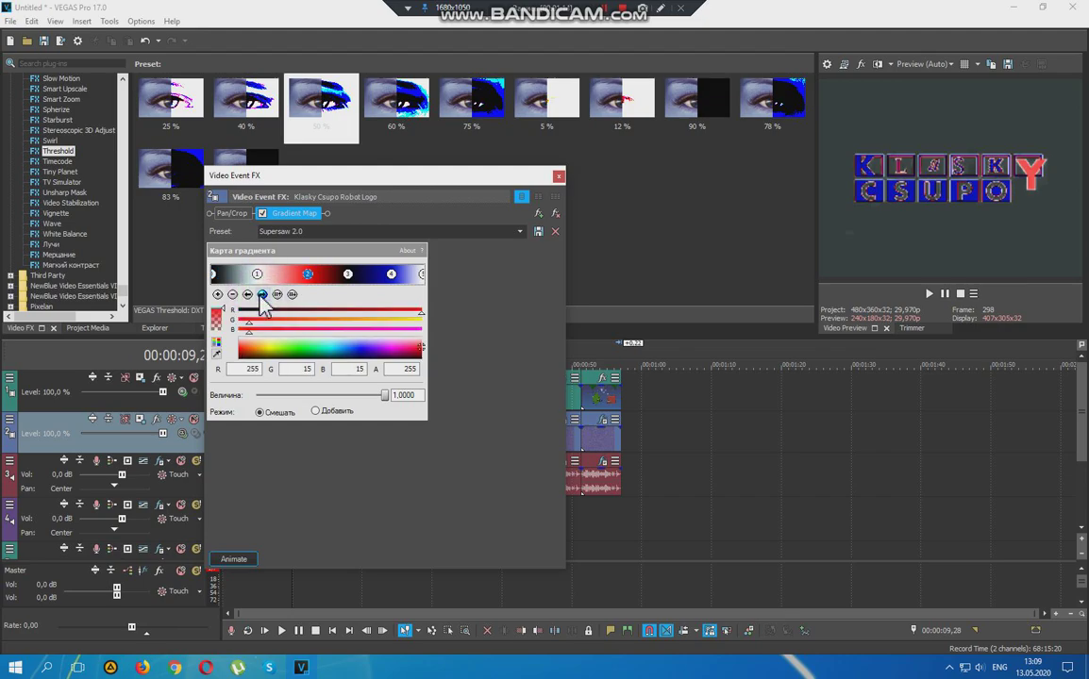
left_click(263, 294)
left_click(262, 294)
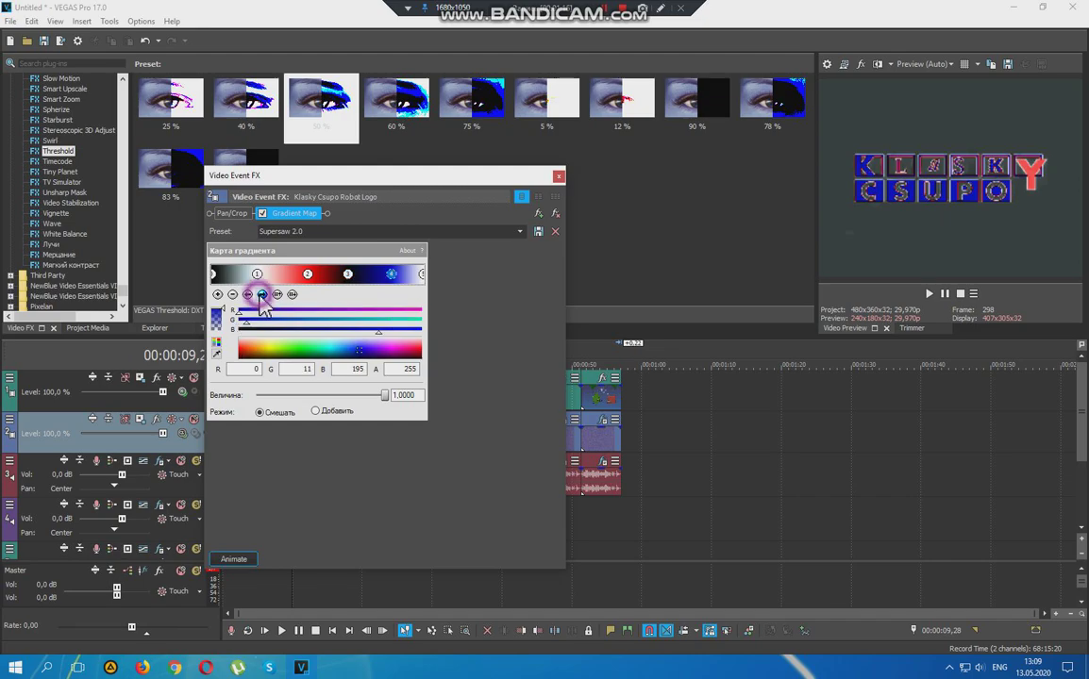
left_click(262, 295)
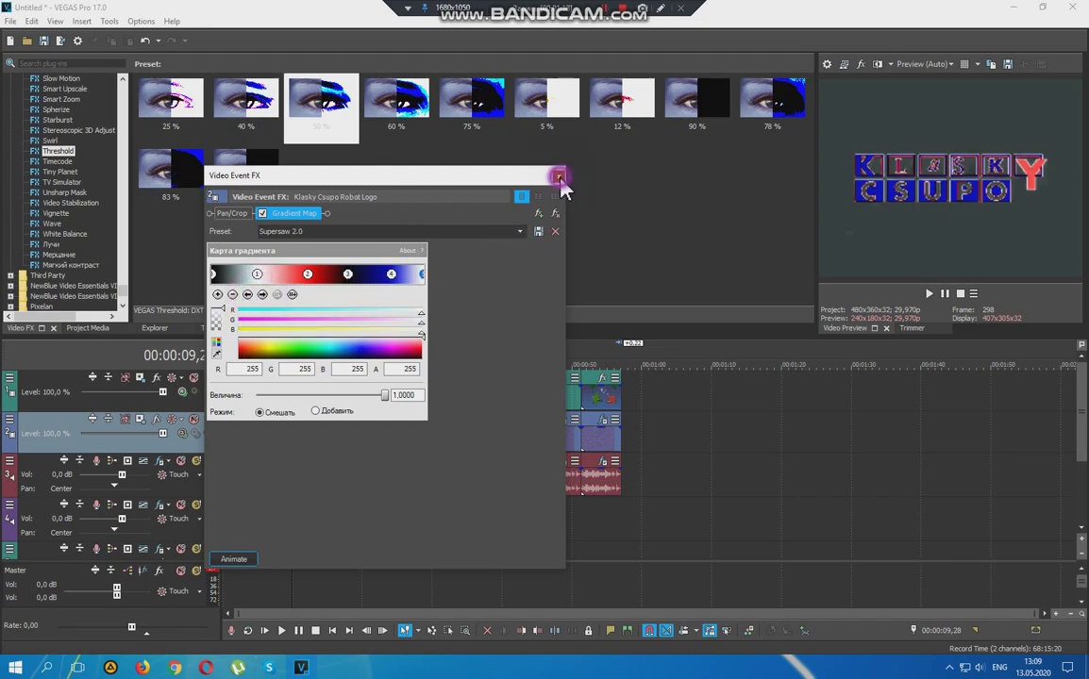
left_click(559, 177)
View the Vocodex settings and highlighted notes of the second clip's audio event
left_click(287, 468)
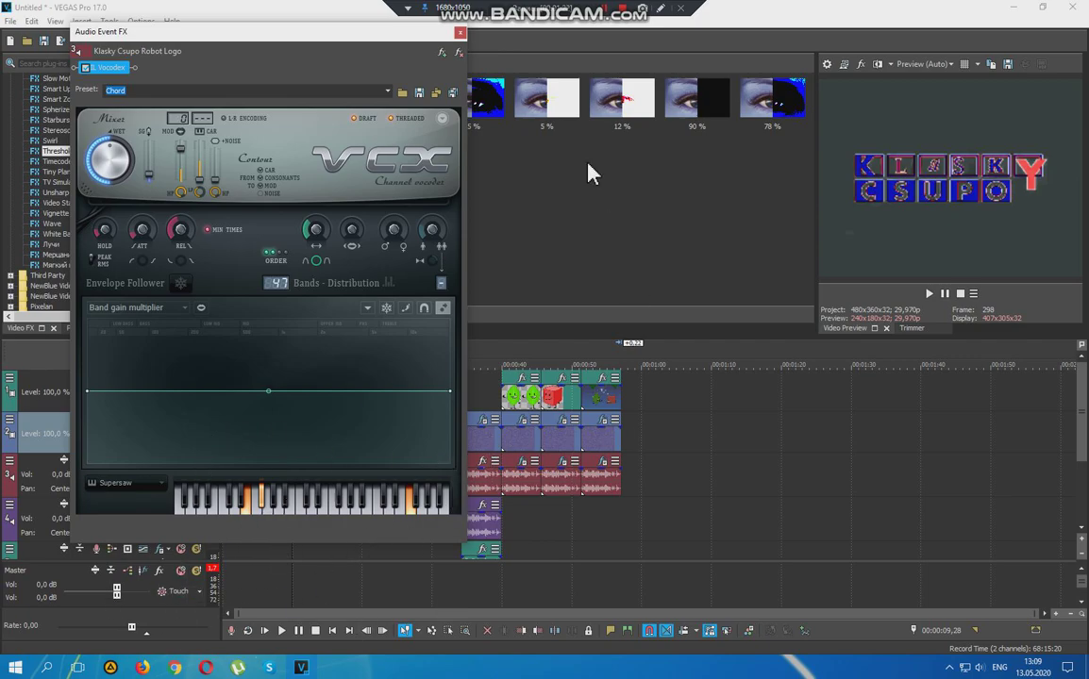
left_click(461, 34)
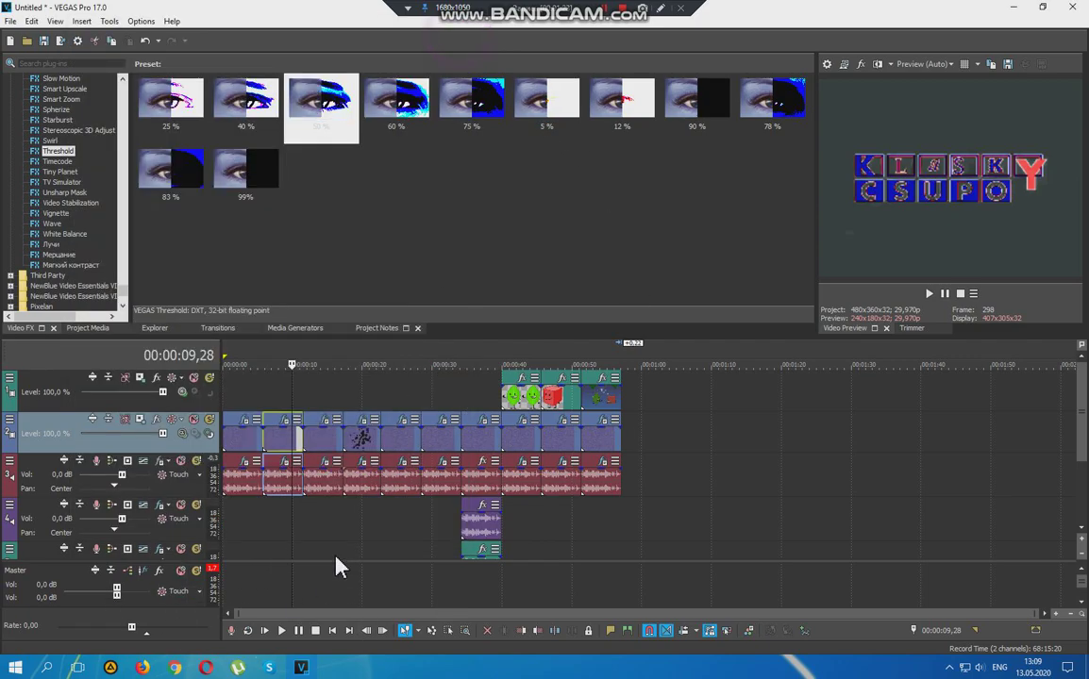
Play from the second clip through most of the third and check the third clip's Gradient Map settings
left_click(281, 442)
left_click(944, 295)
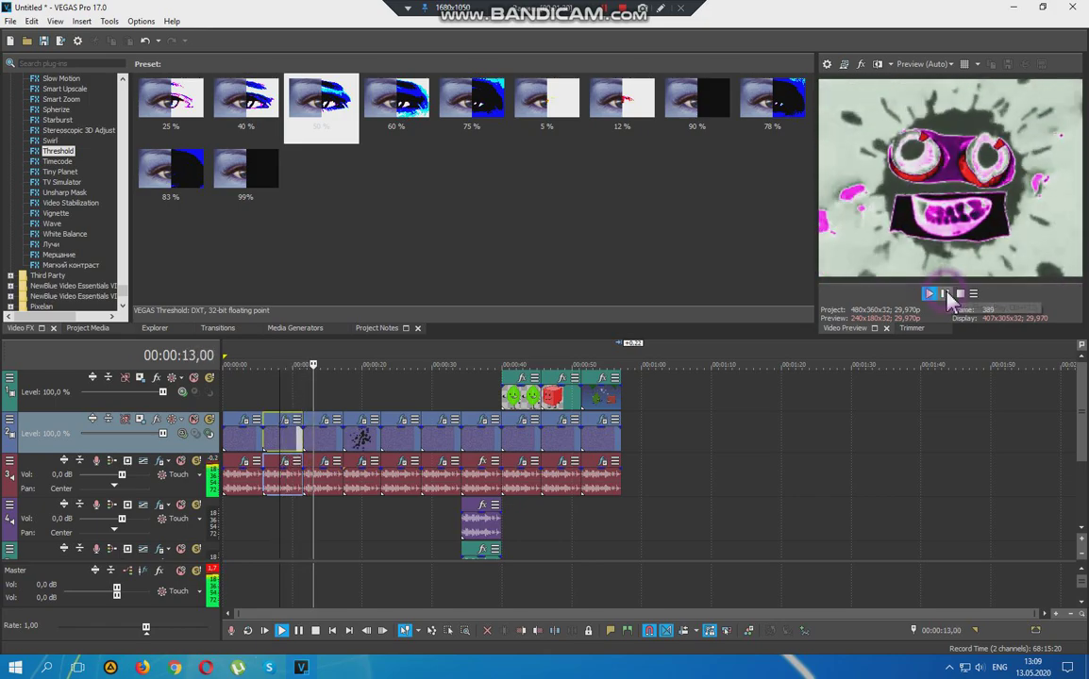
left_click(944, 293)
left_click(324, 423)
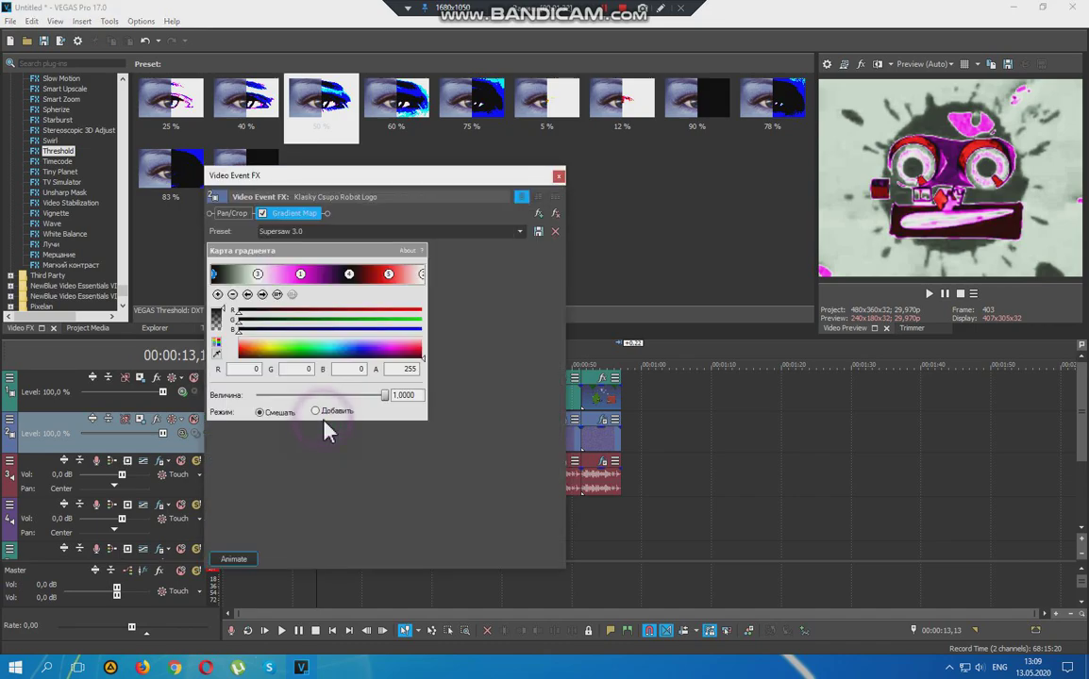
left_click(559, 175)
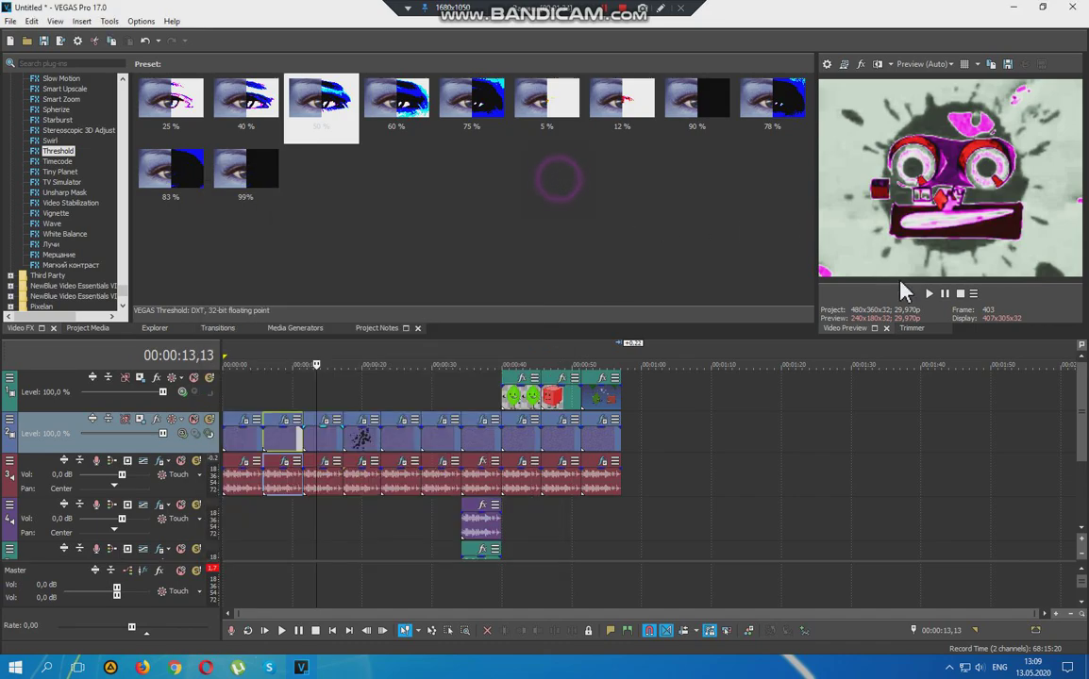
left_click(947, 293)
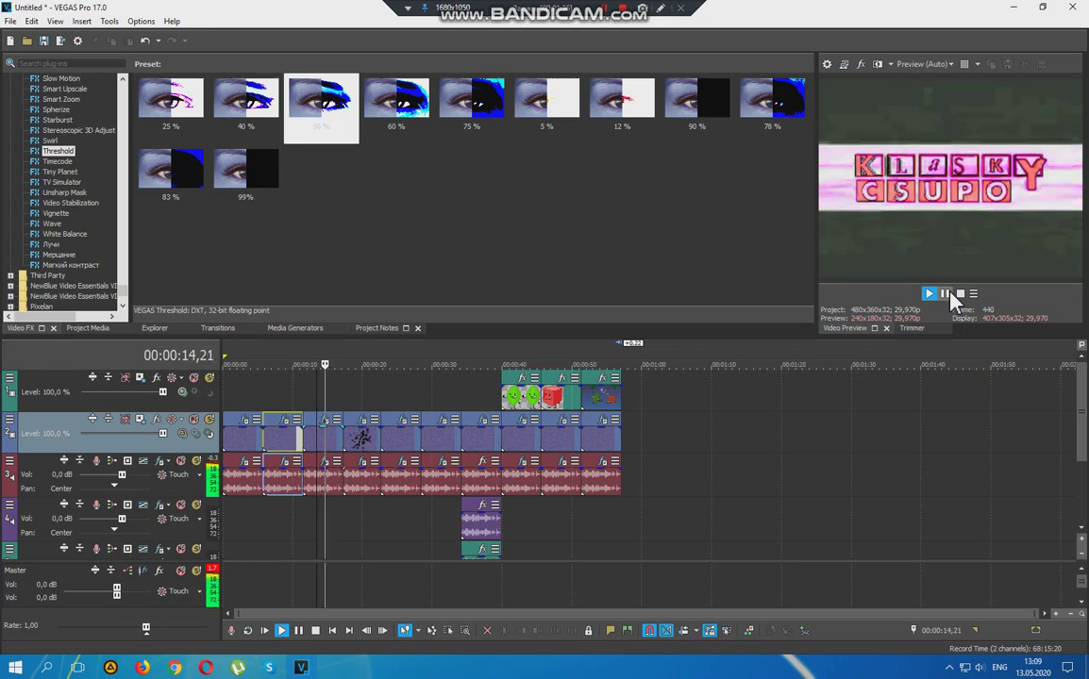
Caption the screen "3. (CHANGED) Supersaw Effect 13.0" with the drawing overlay and close the overlay when done
left_click(660, 8)
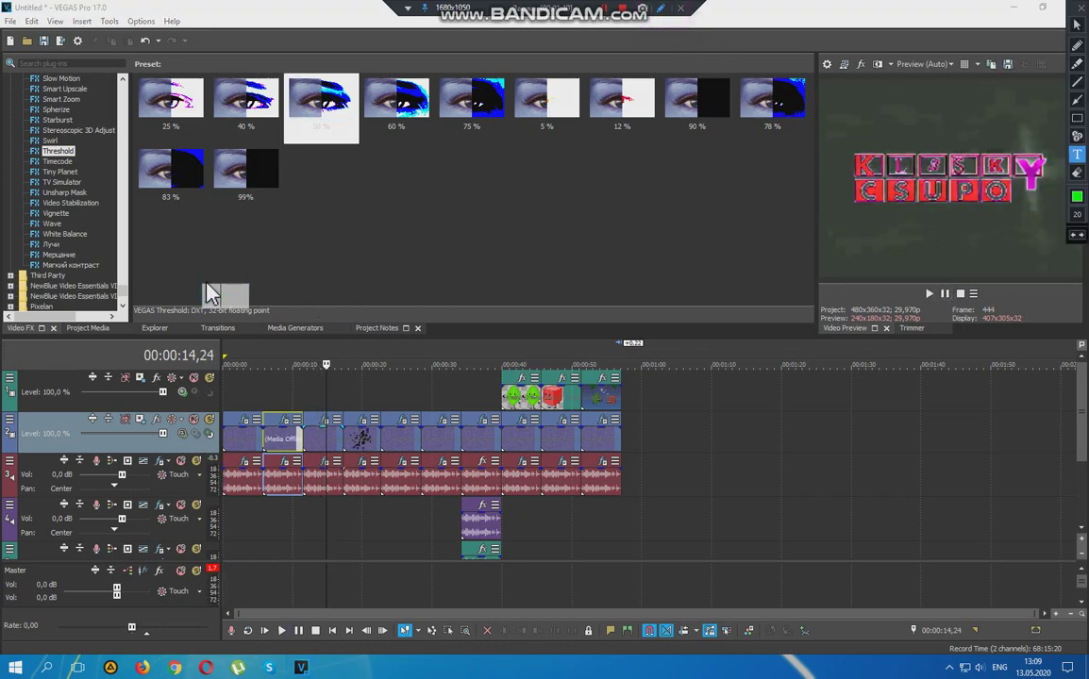
type("CHANGE")
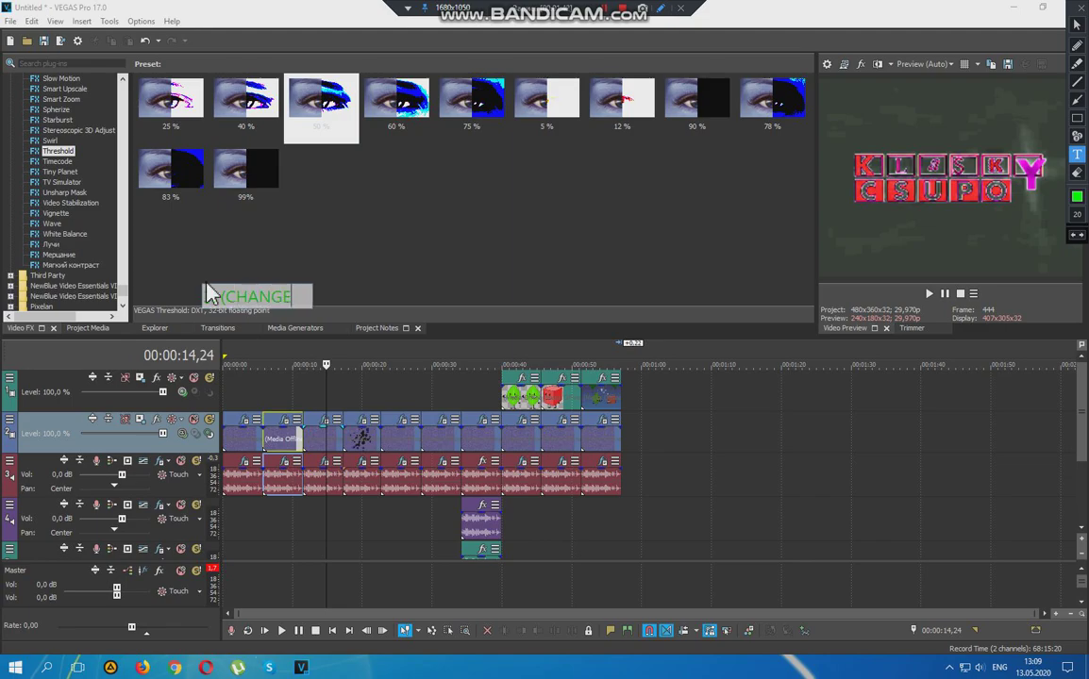
type("D) Super")
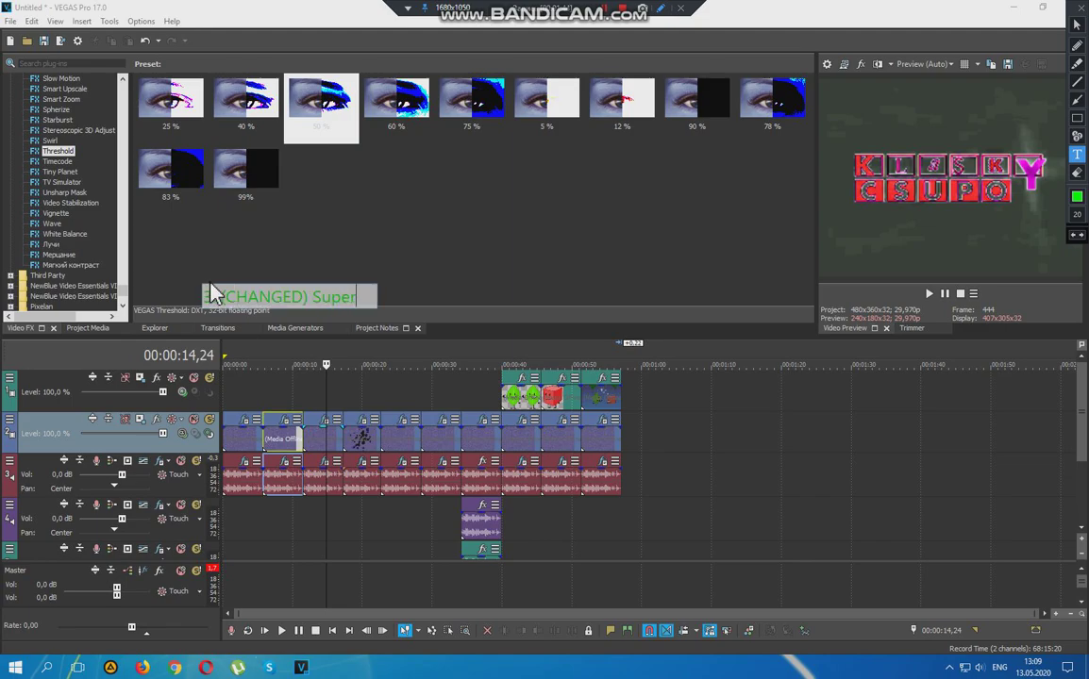
type("saw Effect 13.0")
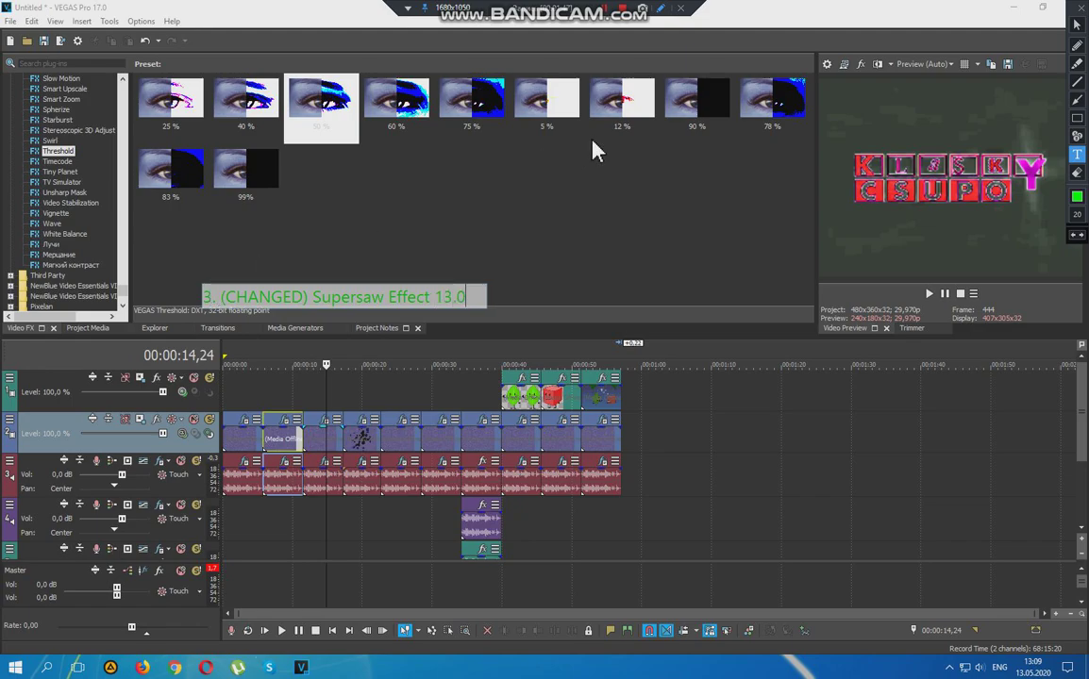
left_click(660, 9)
Examine the colour stops in the third clip's Gradient Map effect and the Vocodex settings of its audio event
left_click(314, 436)
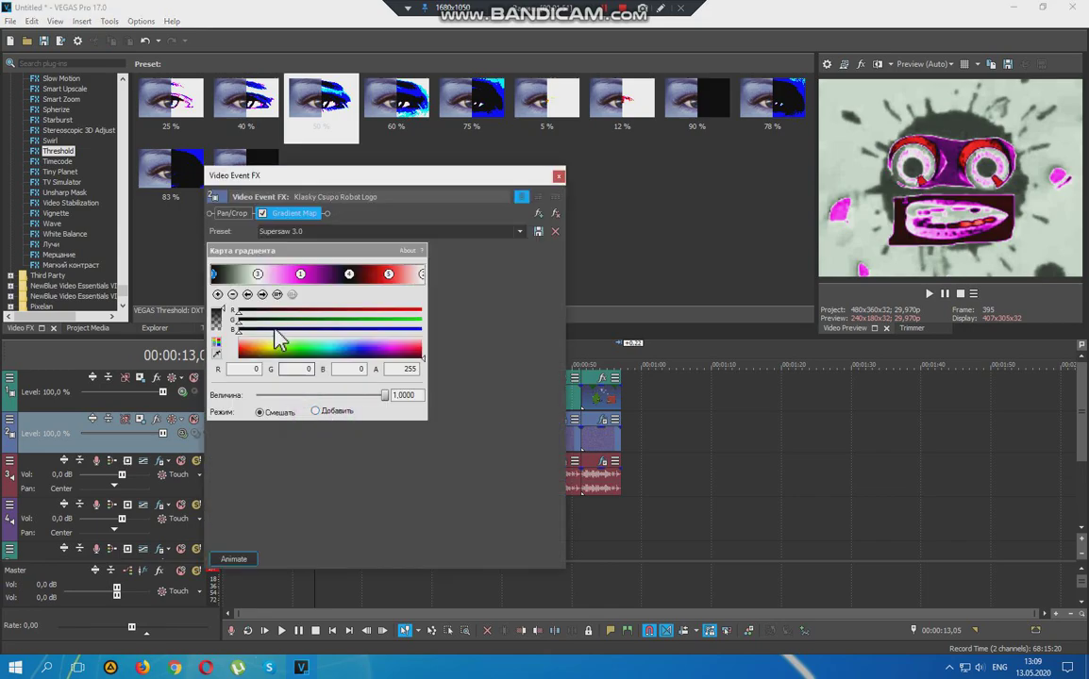
left_click(258, 275)
left_click(300, 275)
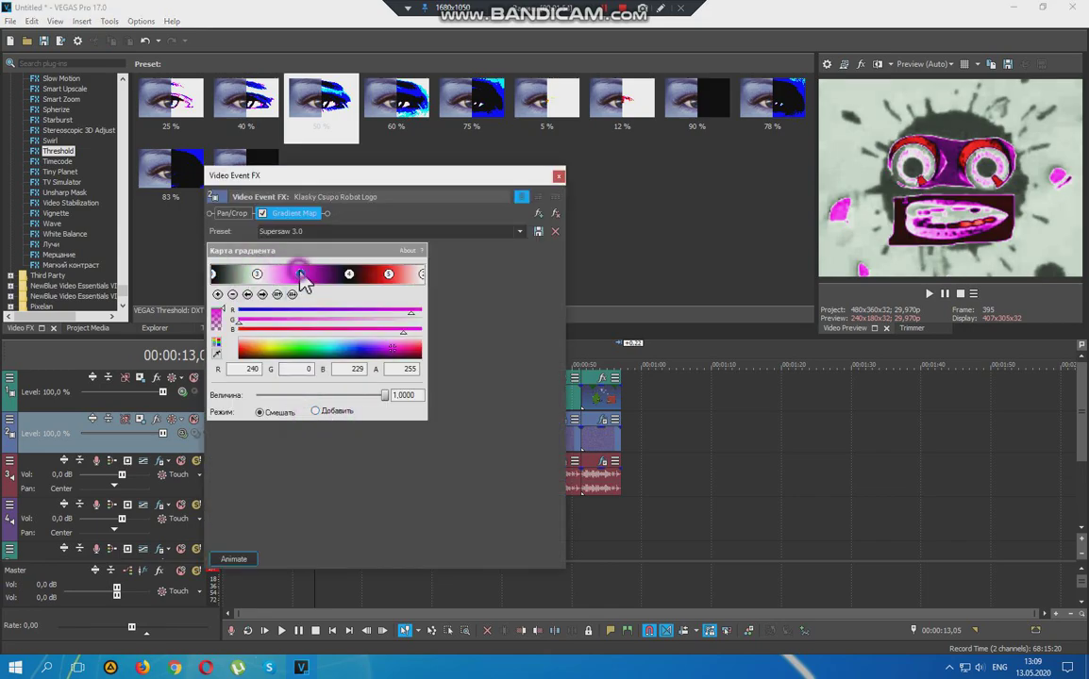
left_click(388, 274)
left_click(421, 275)
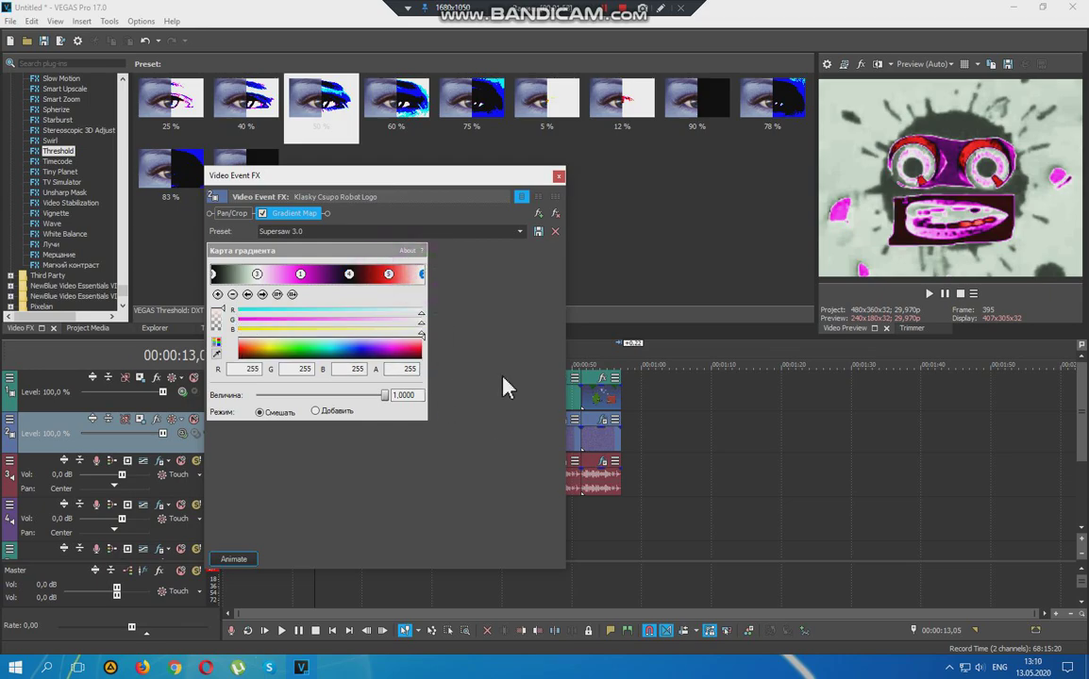
left_click(557, 188)
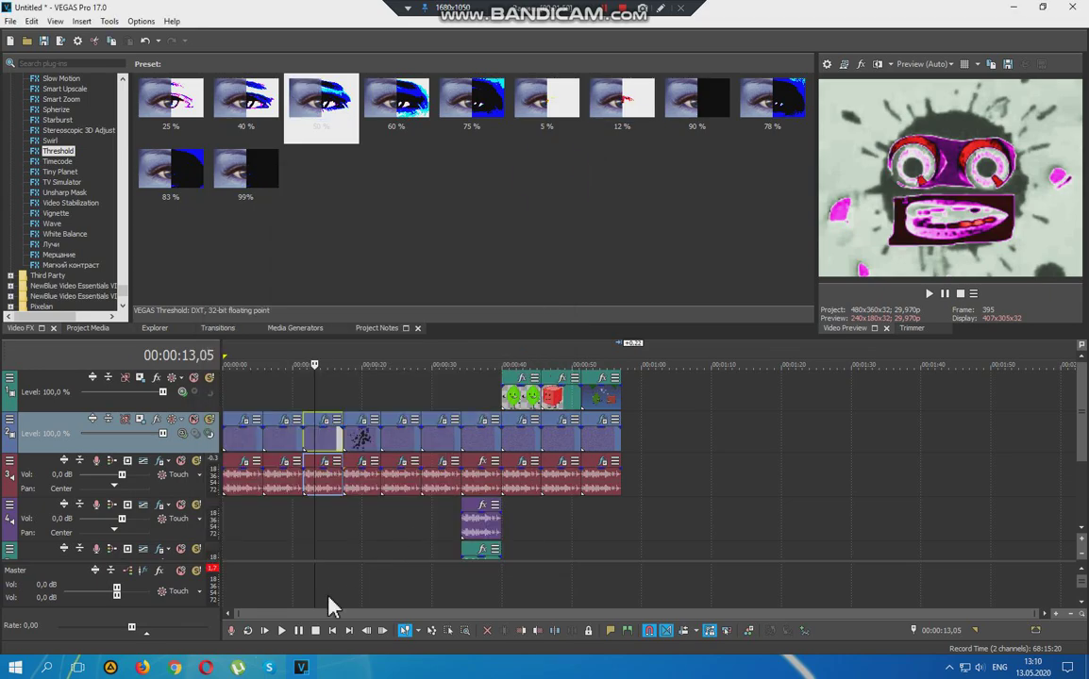
left_click(330, 463)
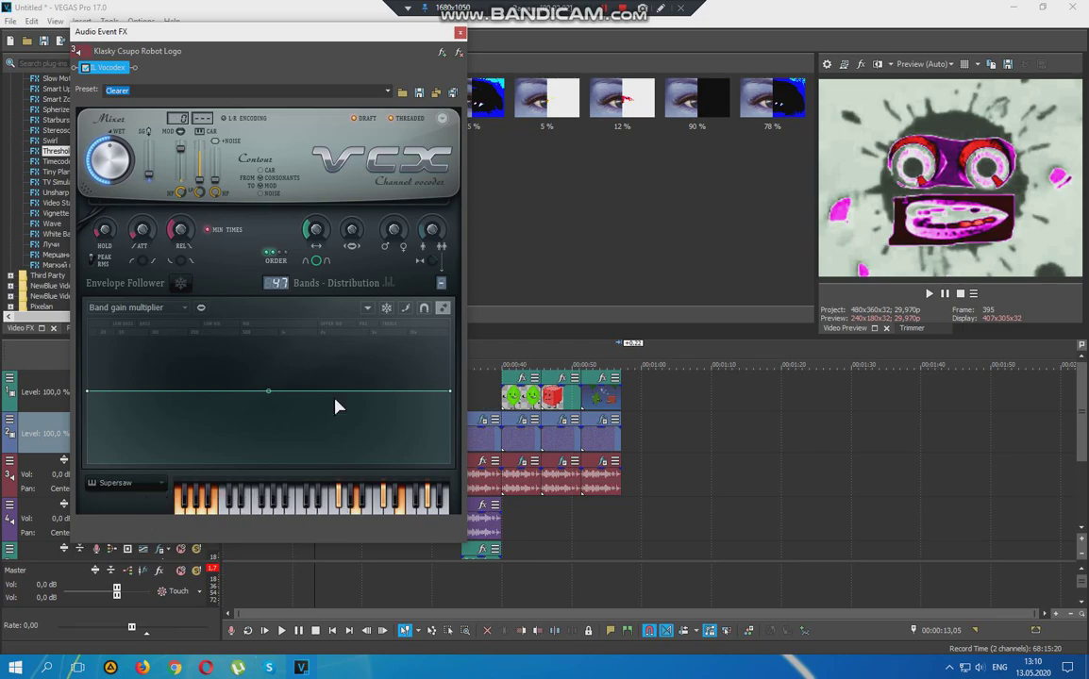
left_click(460, 34)
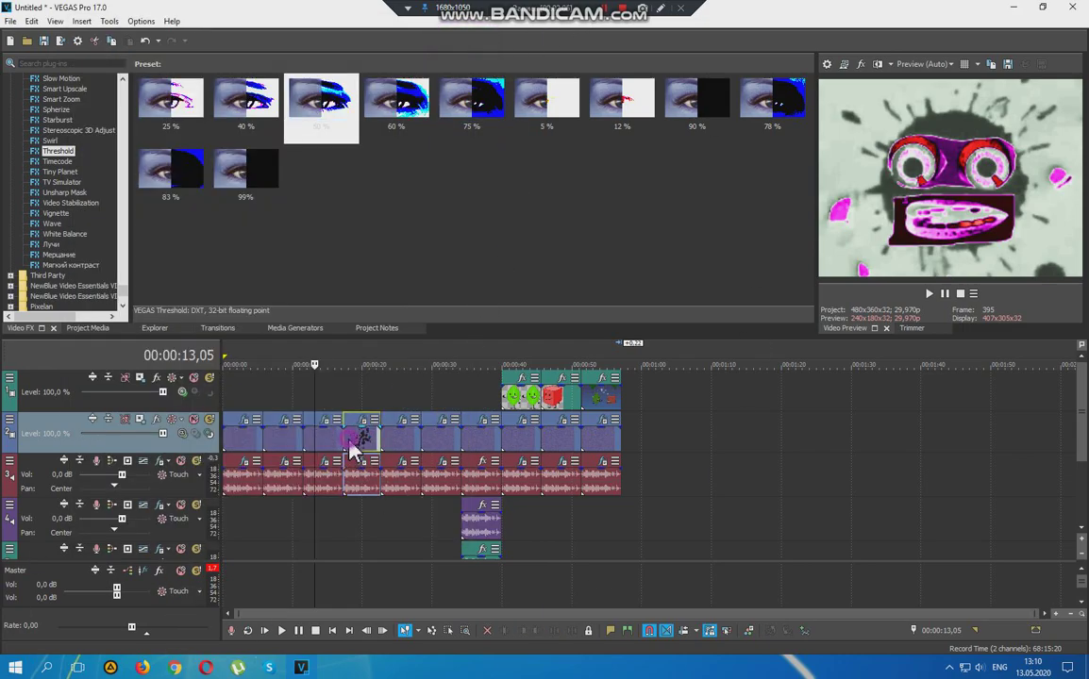
Place the playhead near the start of the fourth clip and caption the screen "4. (CHANGED) Supersaw Effect 14.0", closing the drawing overlay when done
left_click(349, 449)
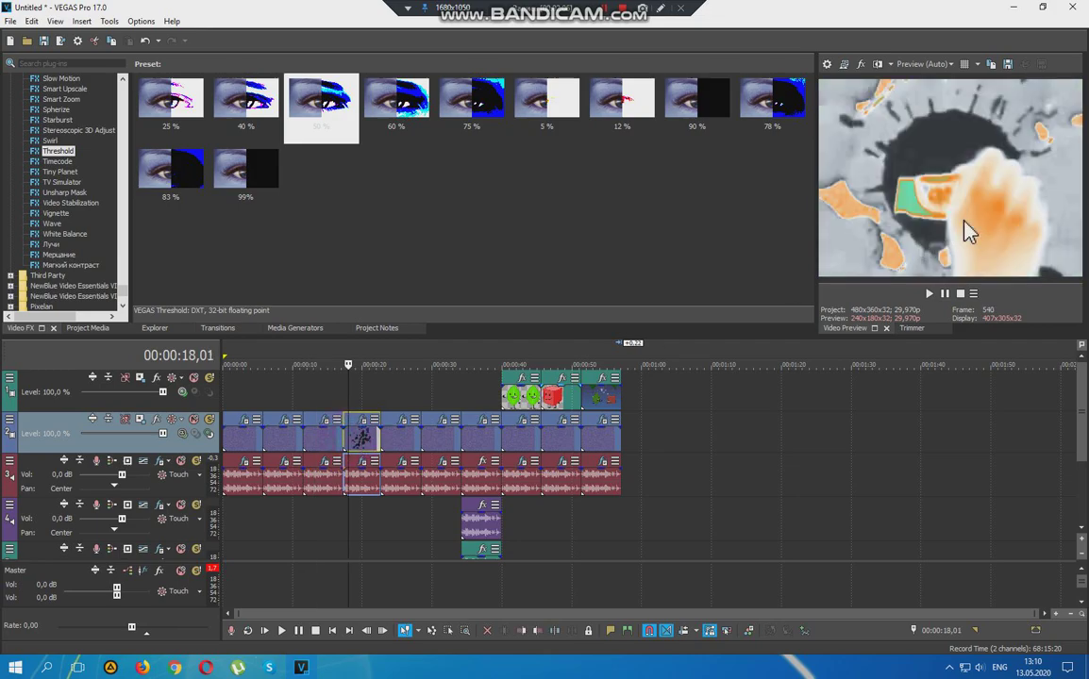
left_click(660, 11)
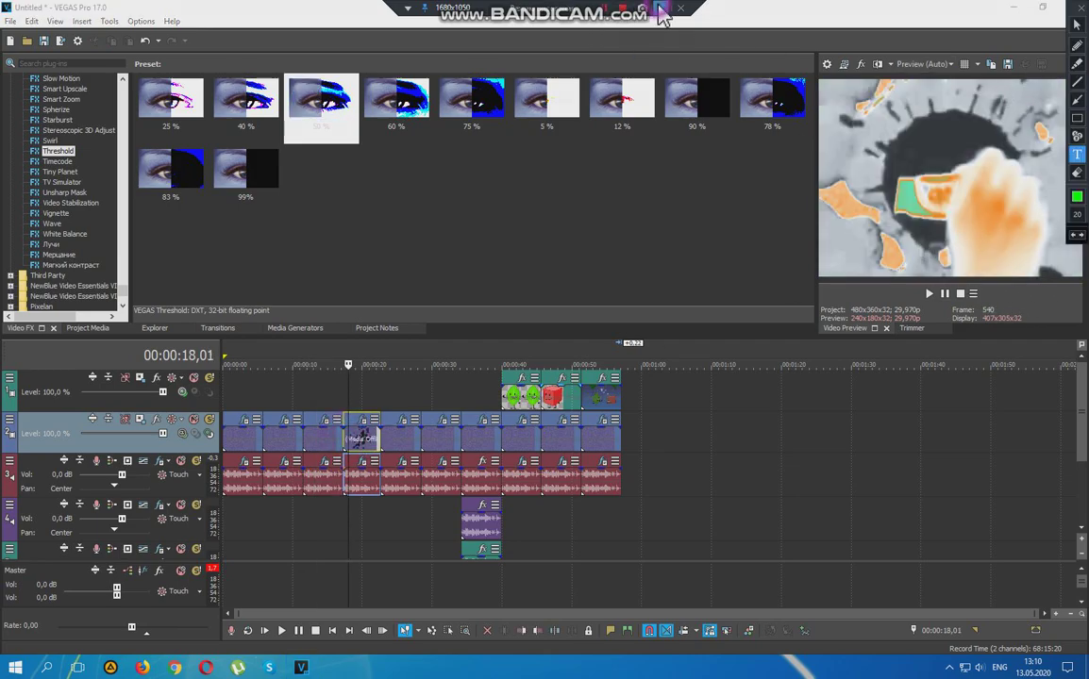
type("4. (CHANG")
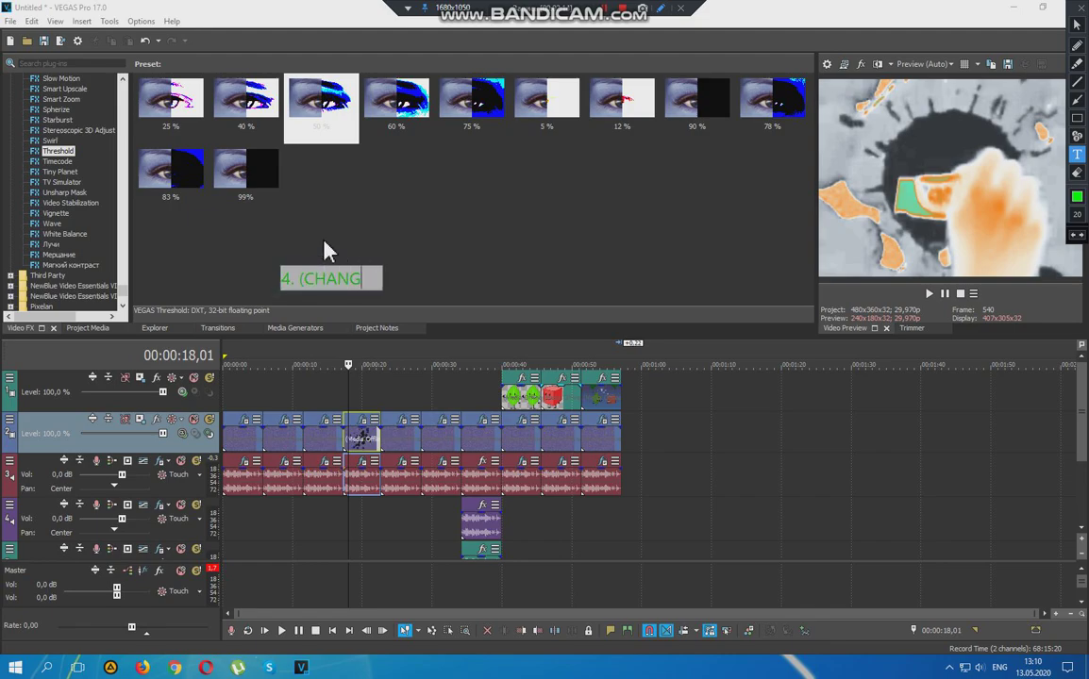
type("ED) Supersaw")
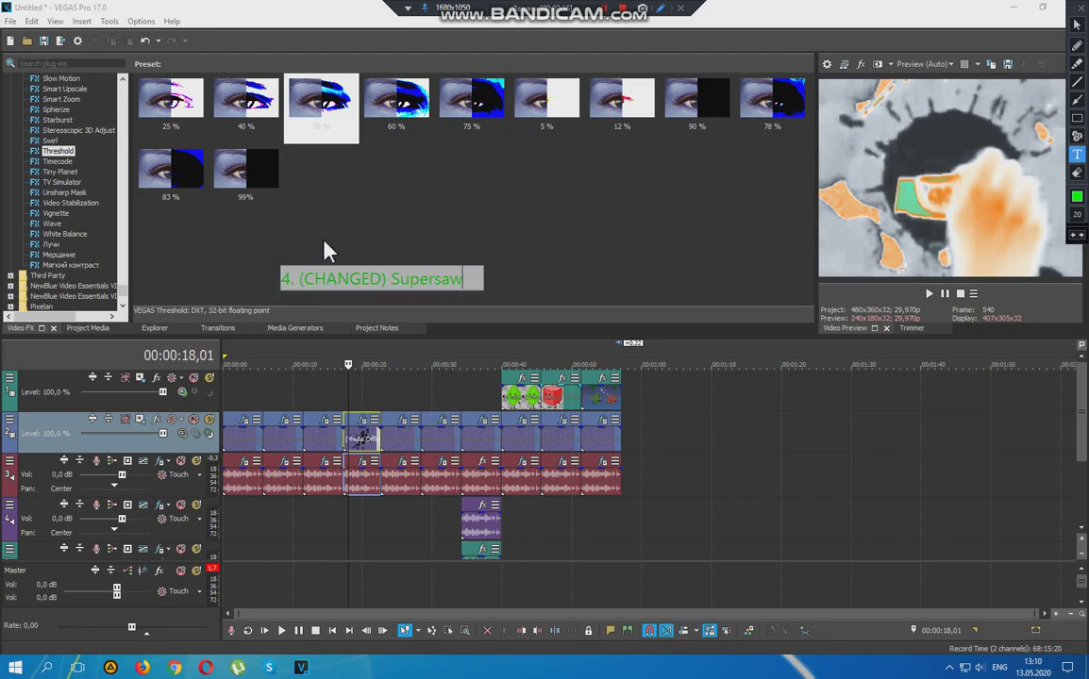
type(" Effect 14.0")
left_click(324, 243)
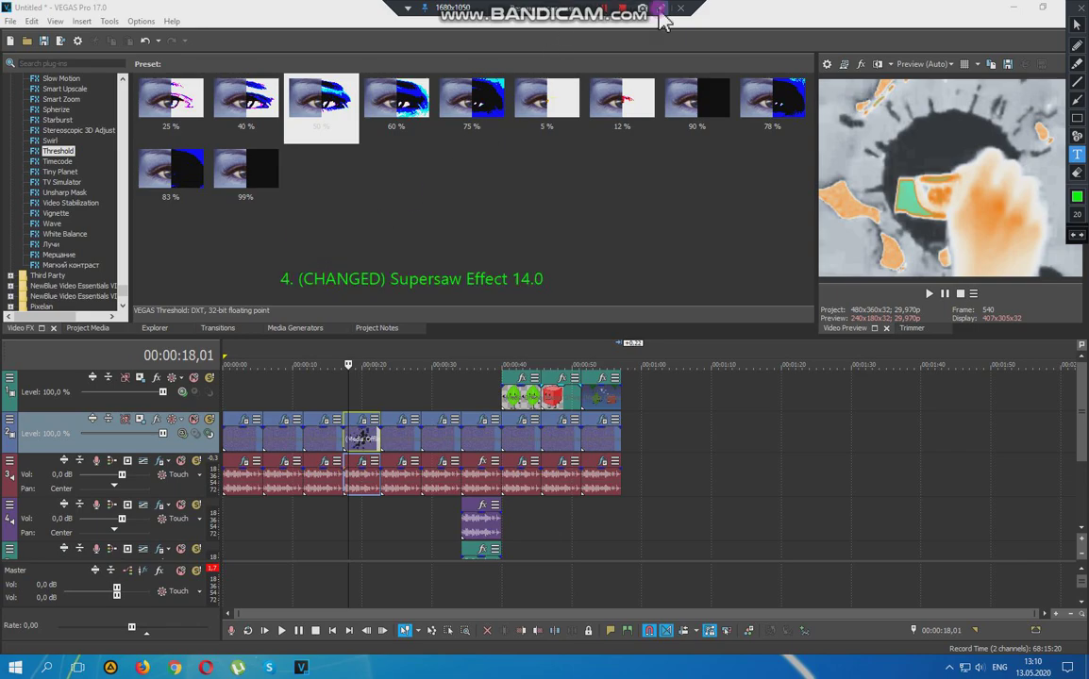
left_click(658, 9)
Play a short part of the fourth clip and examine the colour stops in its Gradient Map effect
left_click(932, 294)
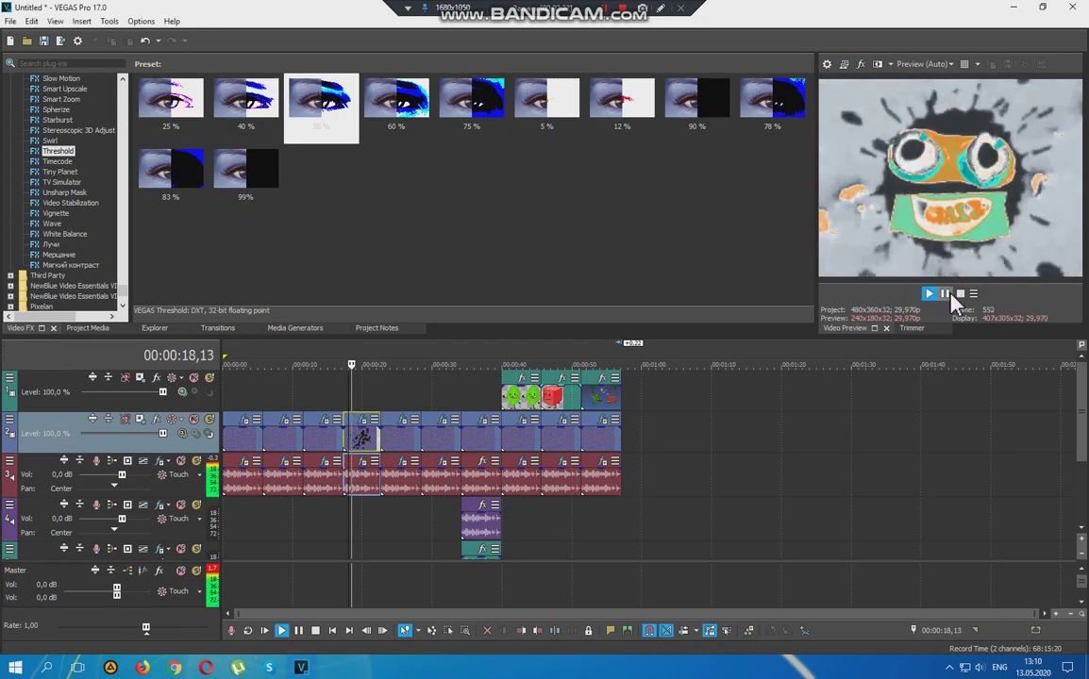
left_click(946, 294)
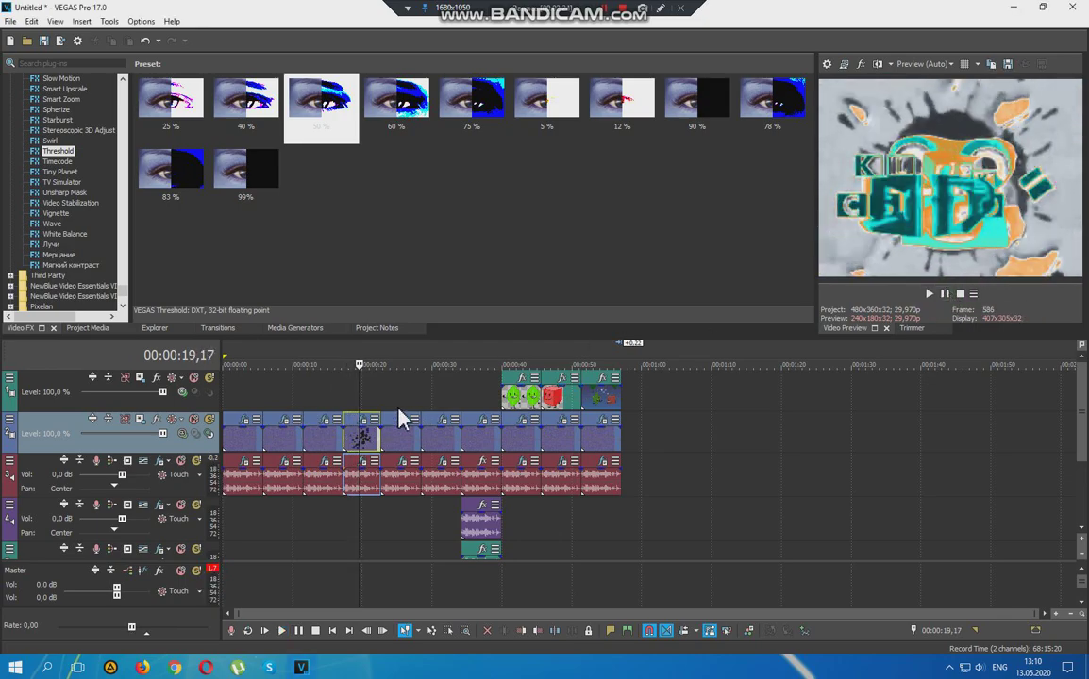
left_click(364, 422)
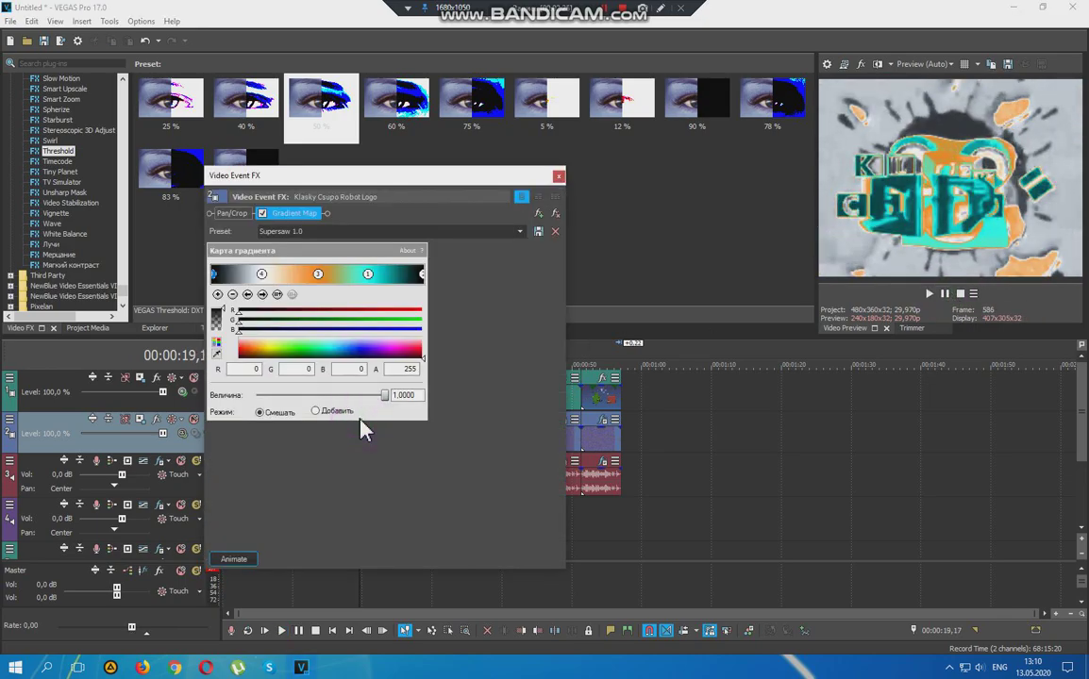
left_click(265, 275)
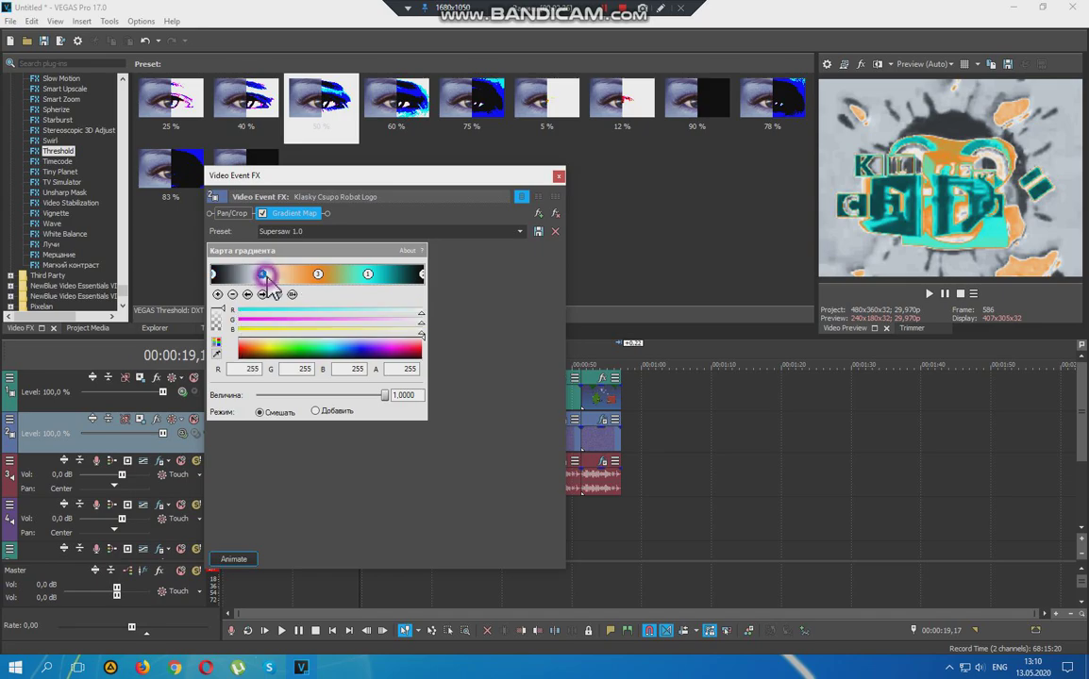
left_click(369, 274)
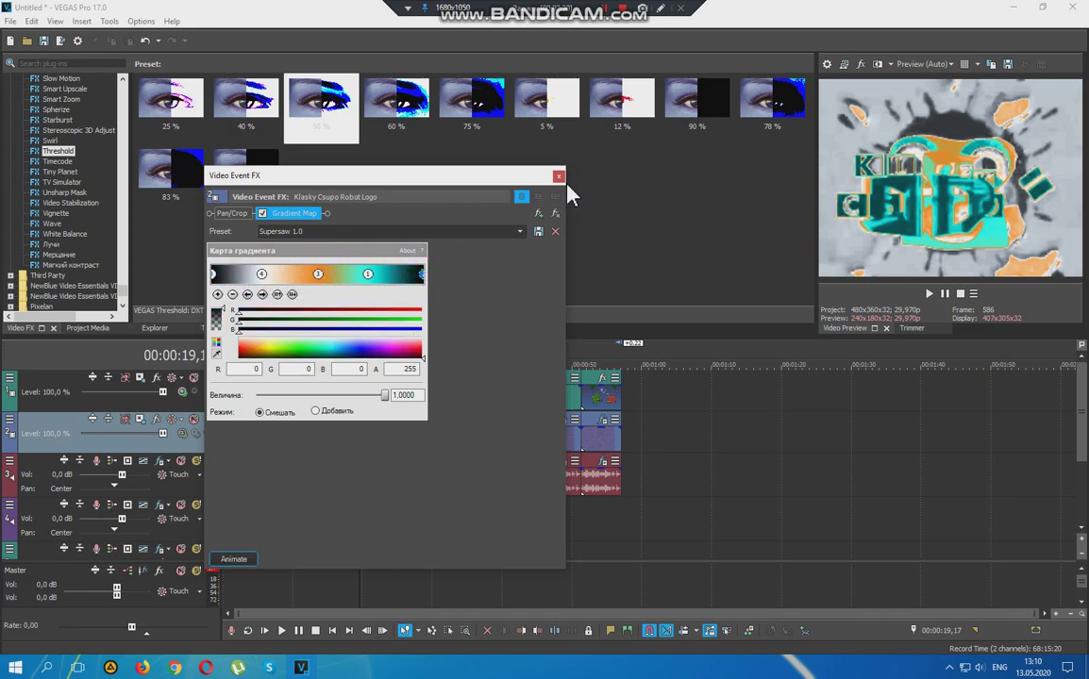
left_click(559, 176)
View the Vocodex settings and highlighted notes of the fourth clip's audio event
left_click(363, 463)
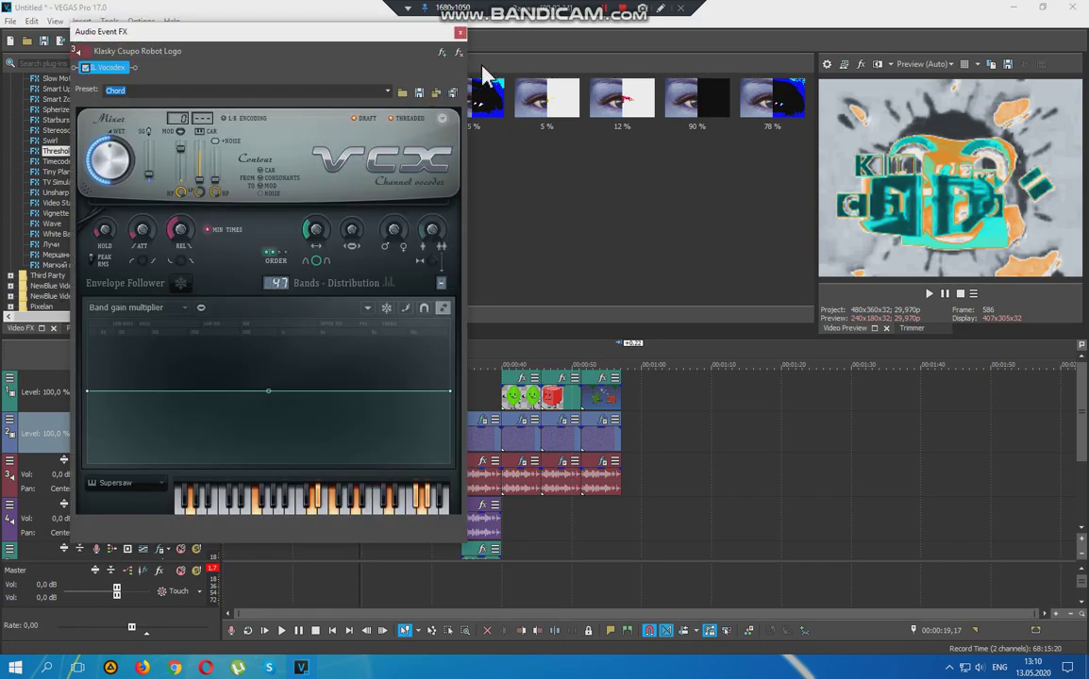
left_click(458, 36)
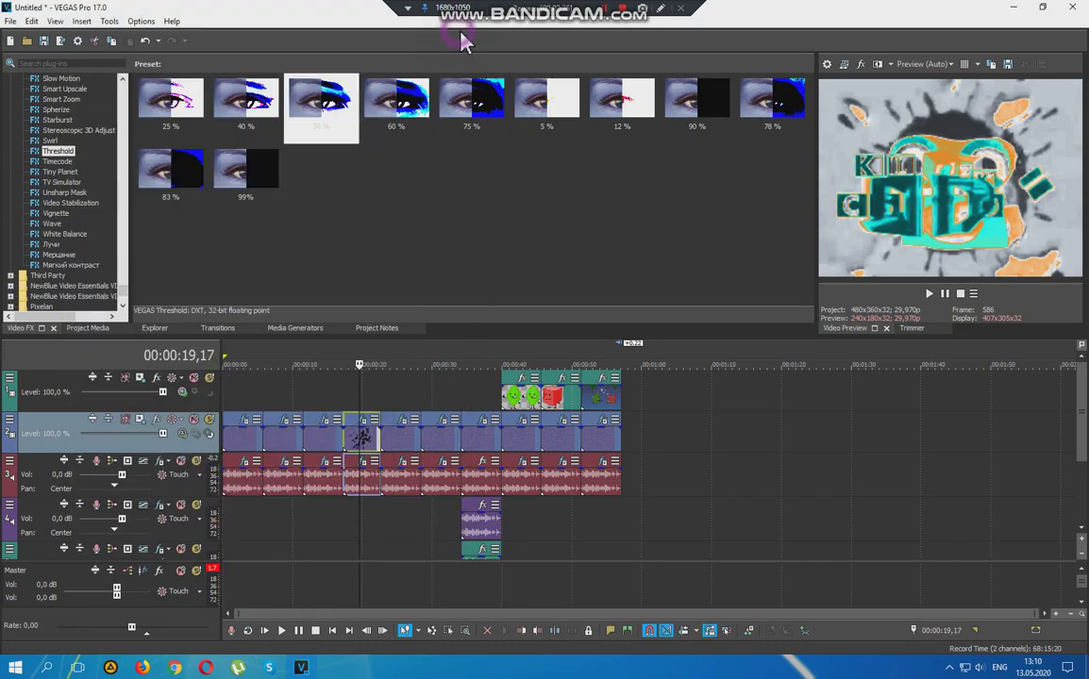
Place the playhead within the fifth clip and caption the screen "5. (CHANGED) Supersaw Effect 15.0", closing the drawing overlay when done
left_click(388, 456)
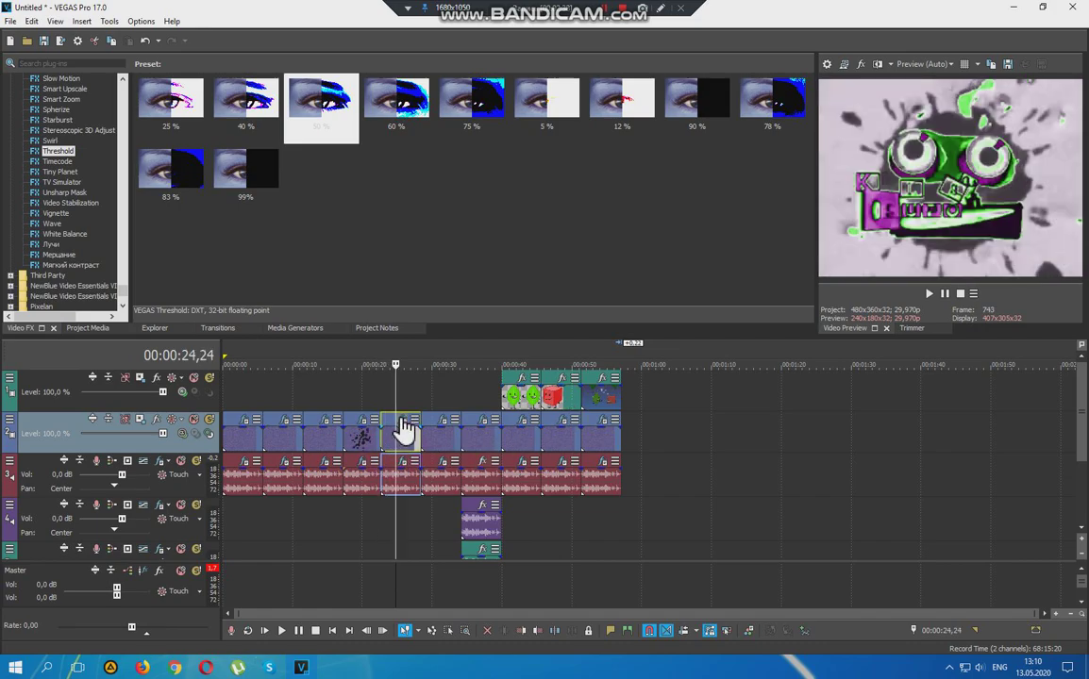
left_click(660, 7)
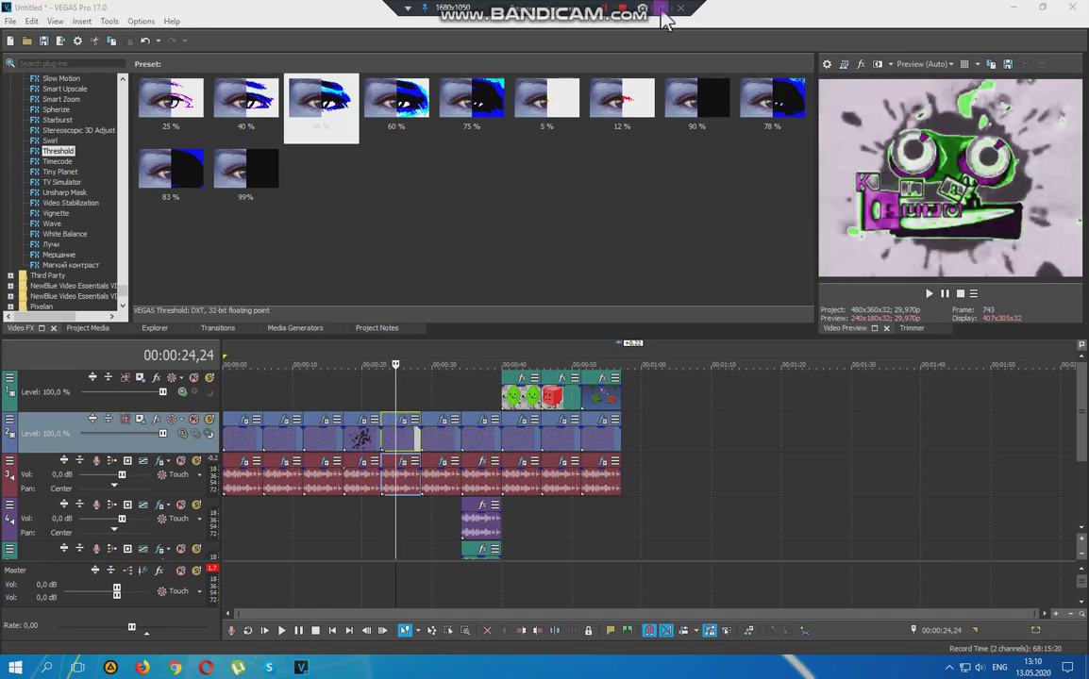
left_click(340, 215)
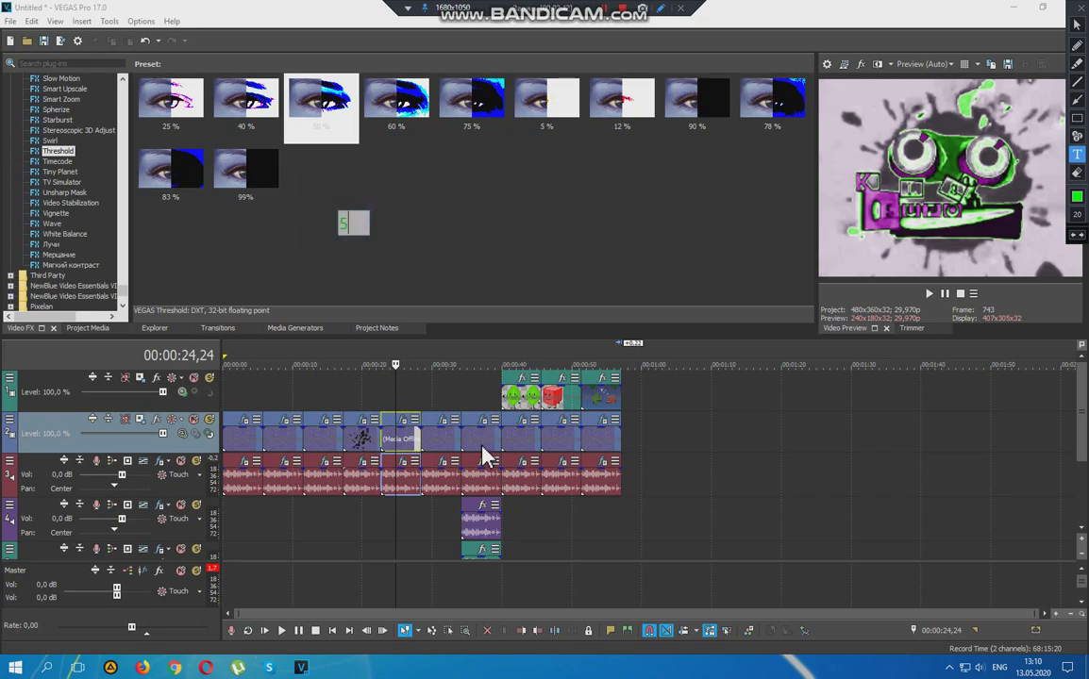
type("5. (CHANGED) Supersaw Effect 15.0")
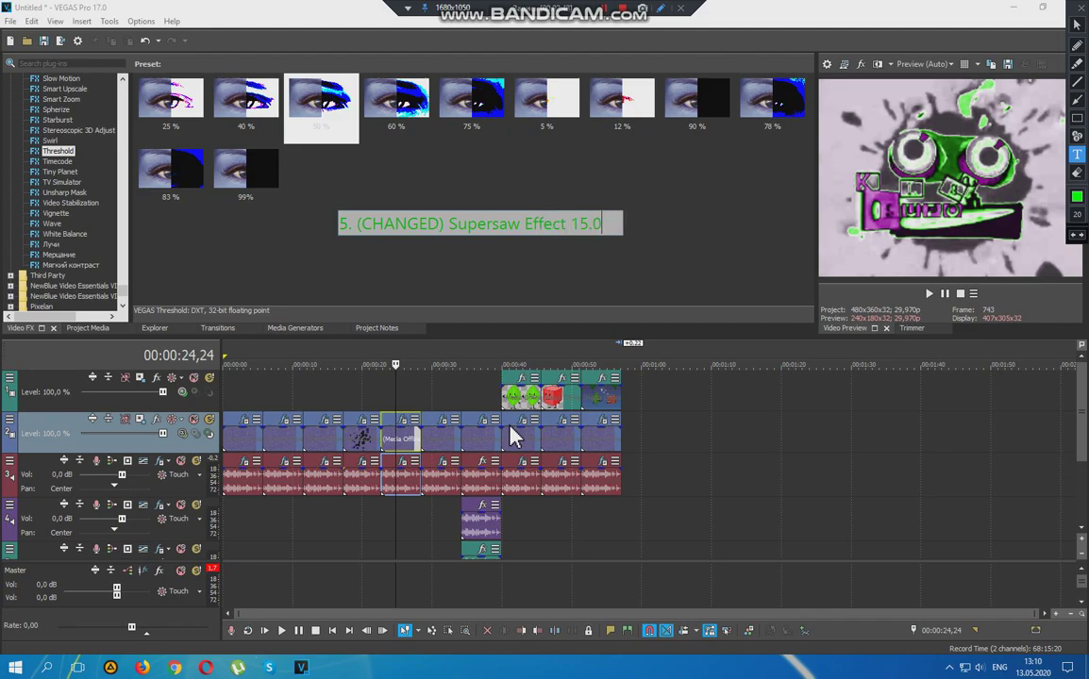
left_click(650, 302)
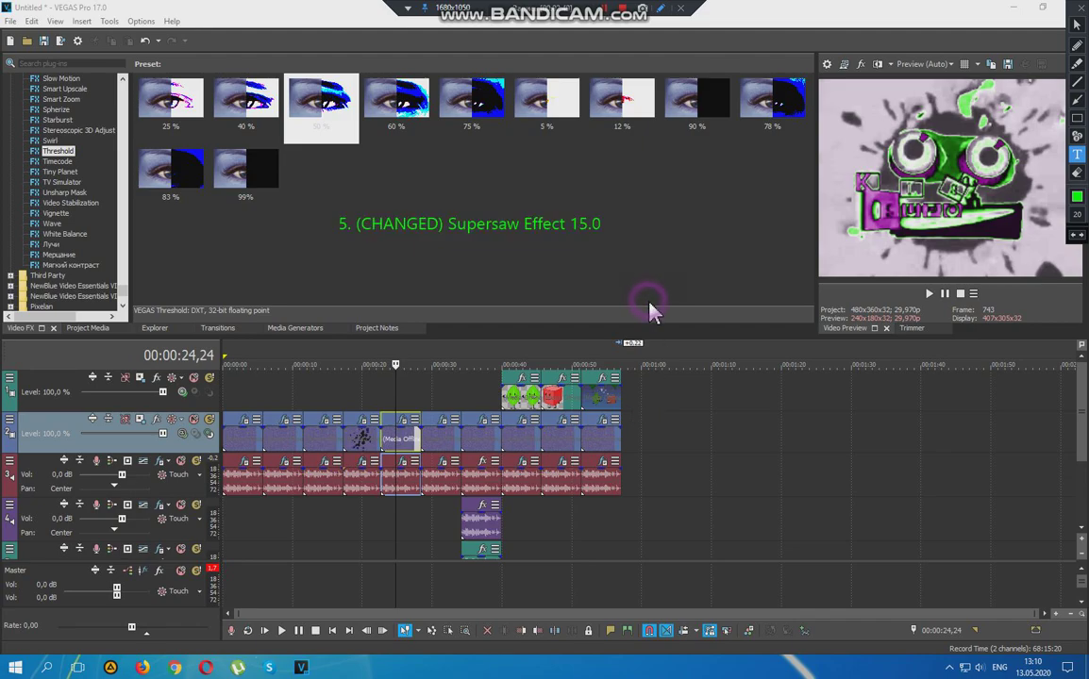
left_click(663, 10)
Examine the colour stops in the fifth clip's Gradient Map effect and the Vocodex settings of its audio event
left_click(403, 420)
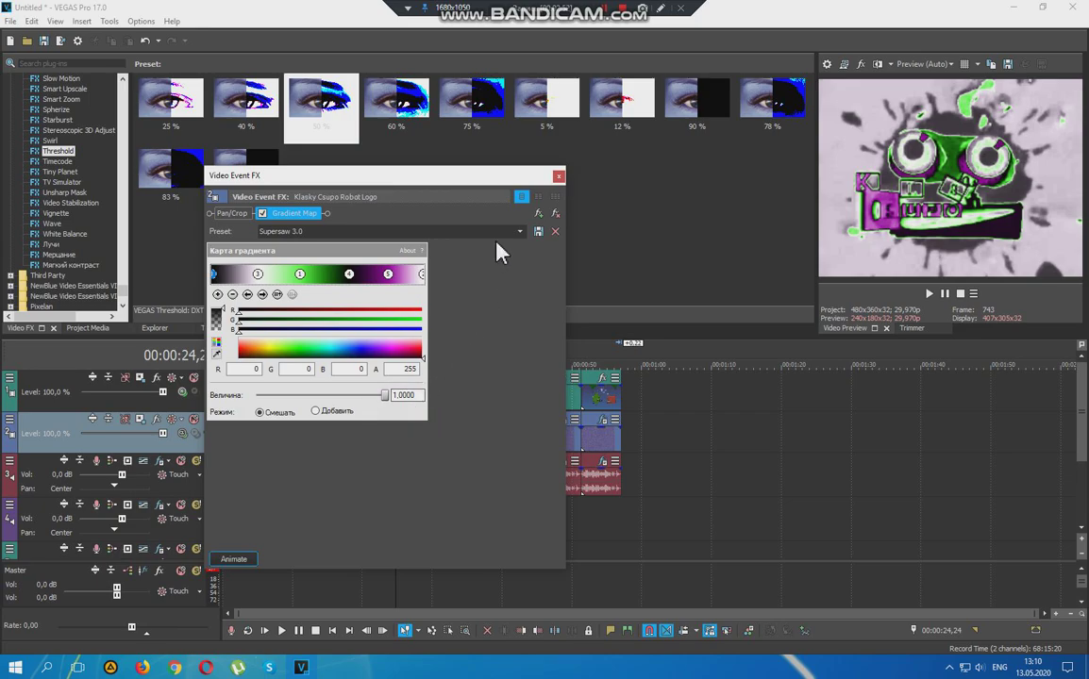
left_click(258, 274)
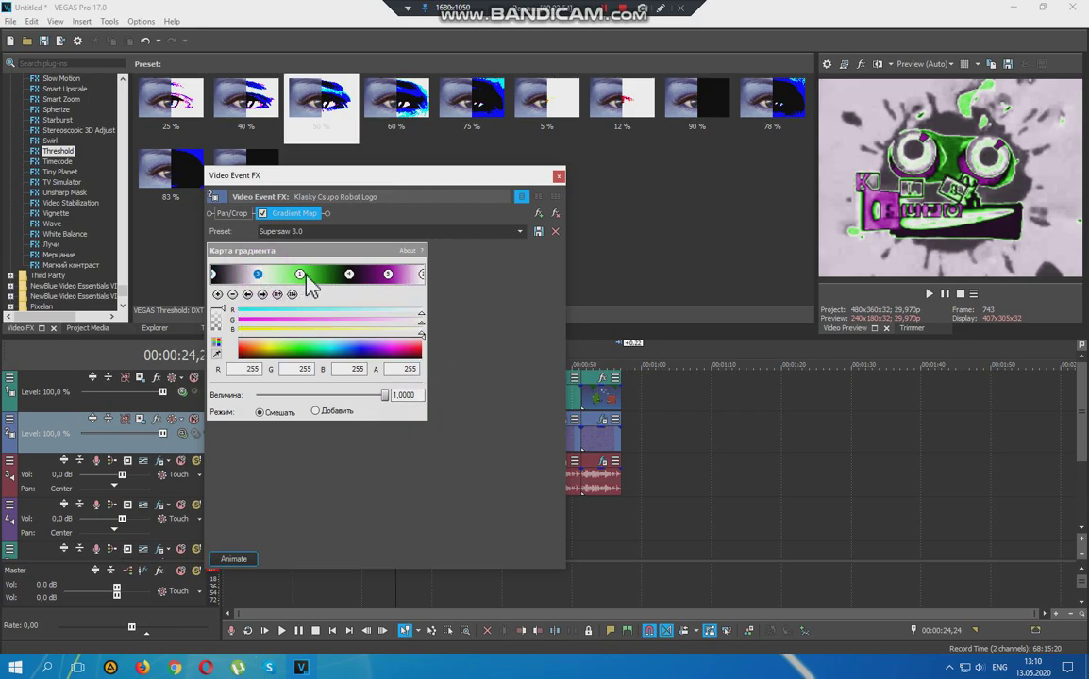
left_click(387, 275)
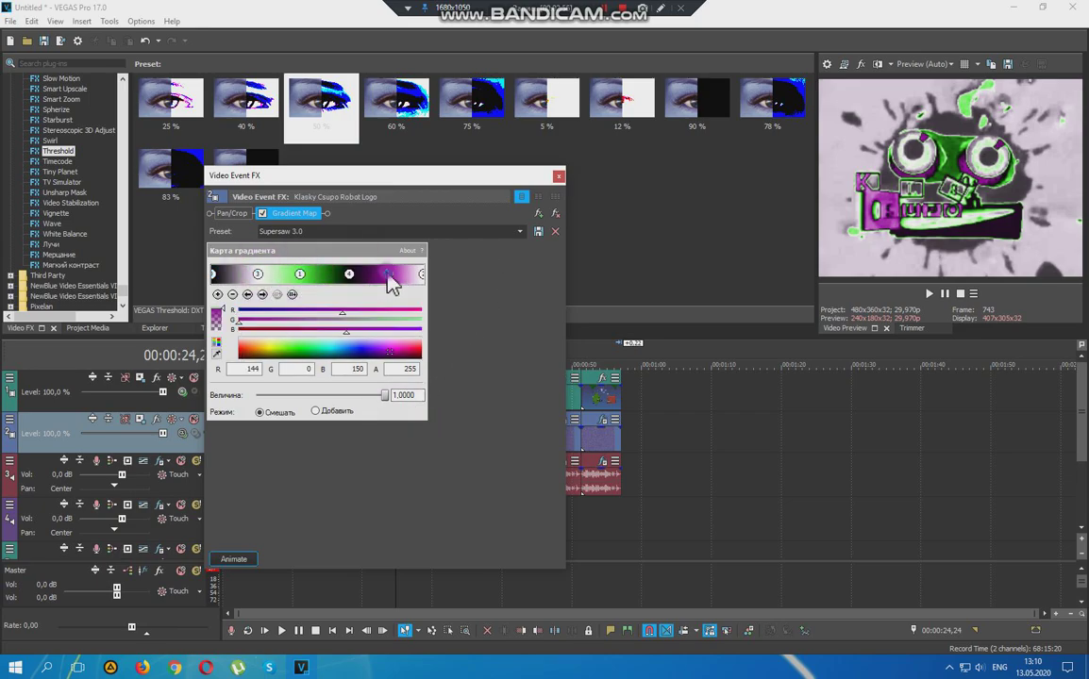
left_click(420, 275)
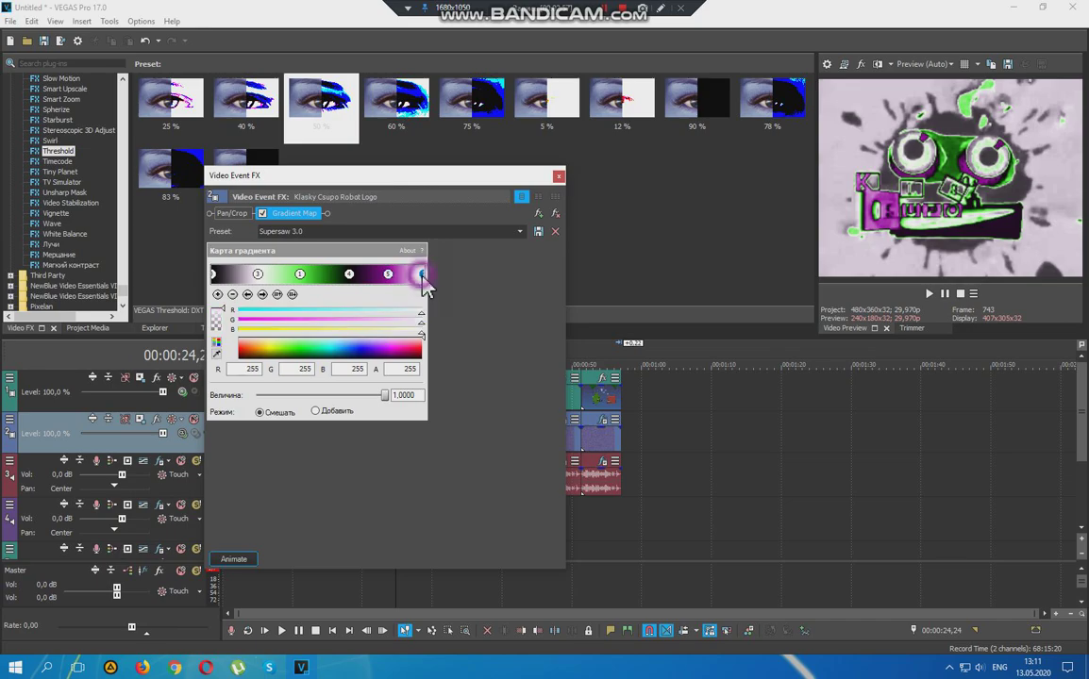
left_click(559, 176)
left_click(403, 465)
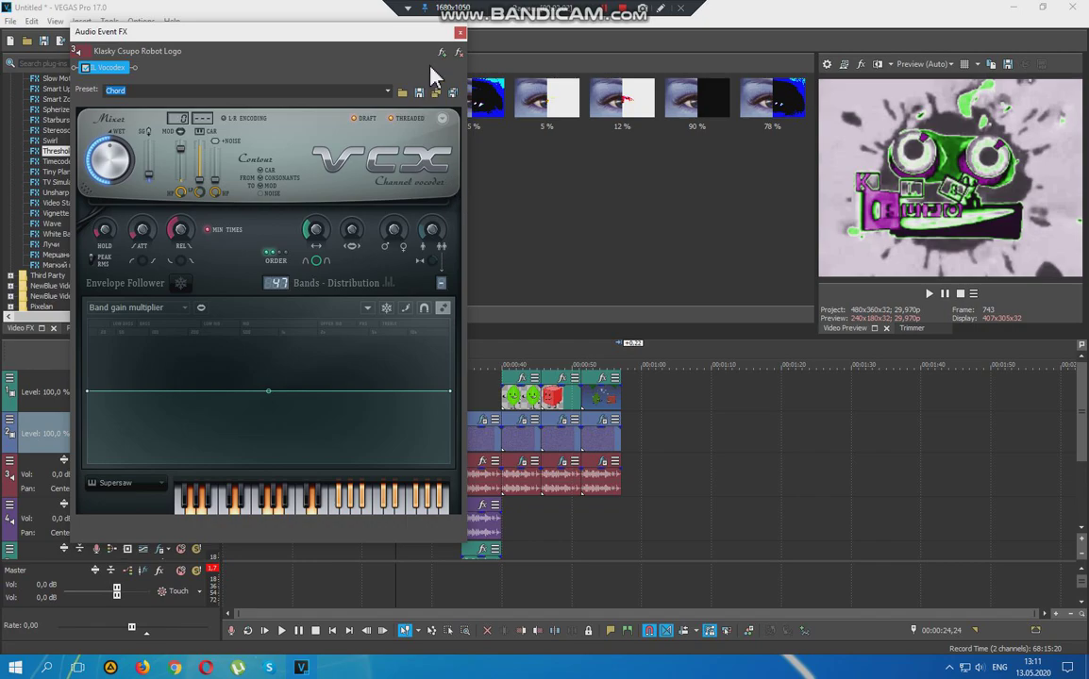
left_click(459, 32)
Play the fifth clip from its start and pause at the beginning of the sixth clip
left_click(383, 431)
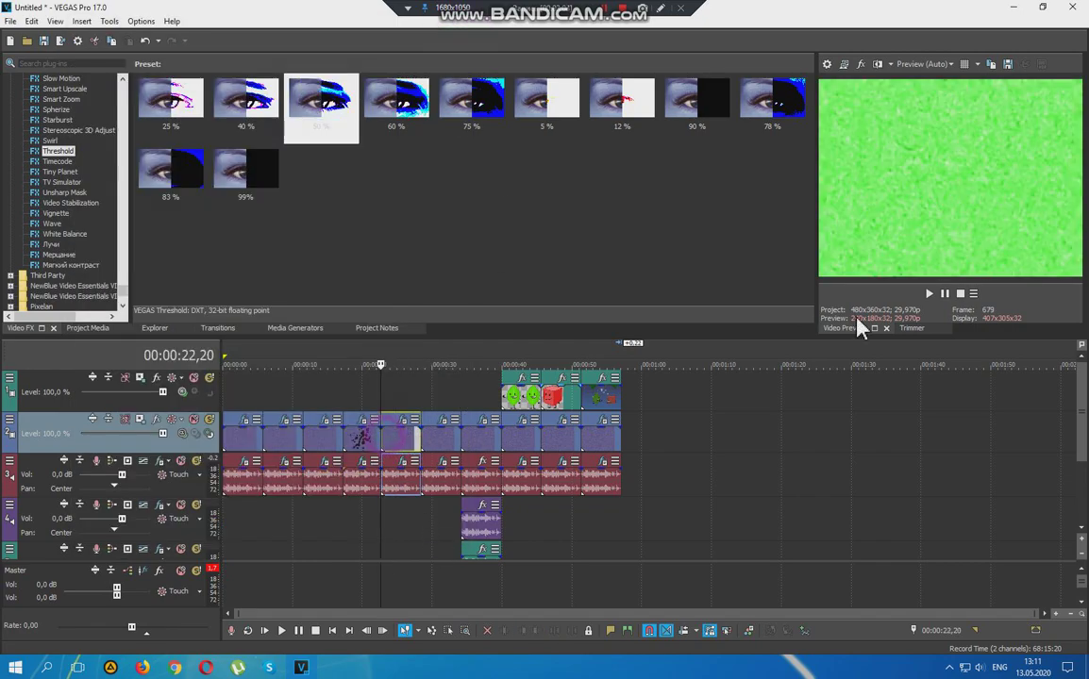
key("space")
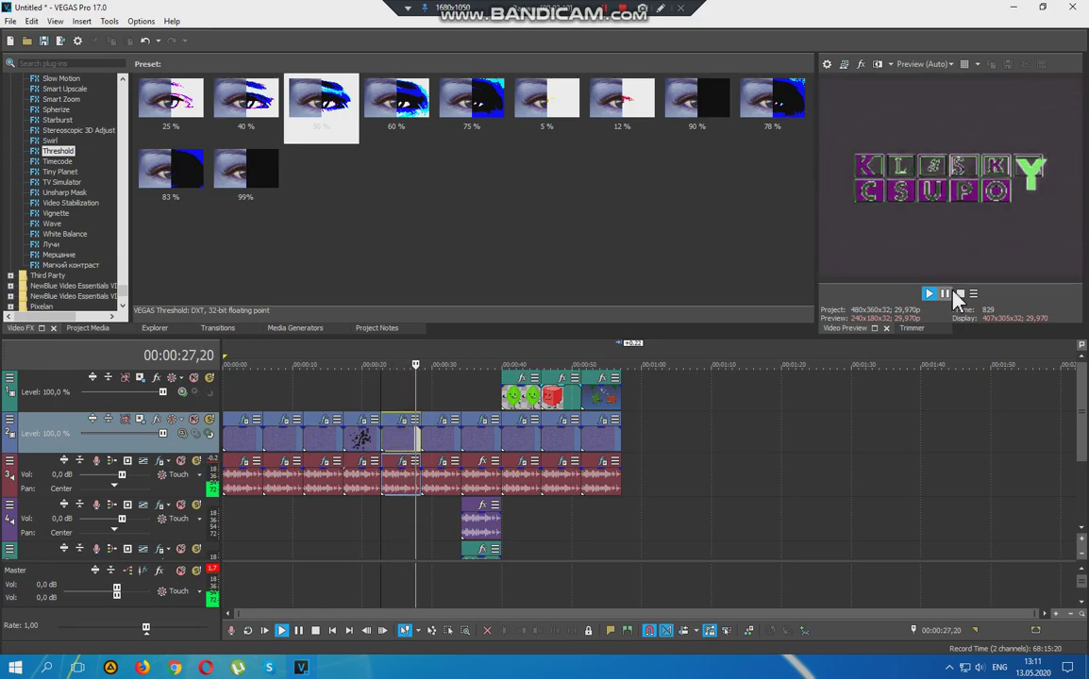
left_click(946, 294)
Caption the screen "6. AngryBirdsup V1" for the sixth clip, closing the drawing overlay when done
left_click(662, 9)
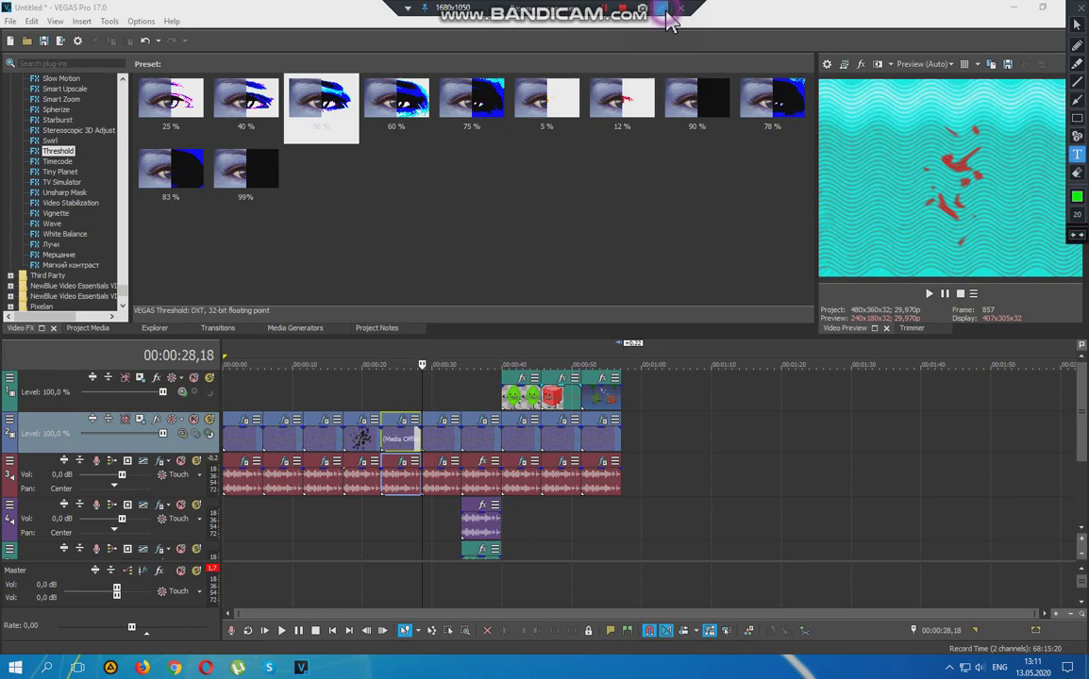
type("AngryBirdsup V1")
key("Home")
type("6.")
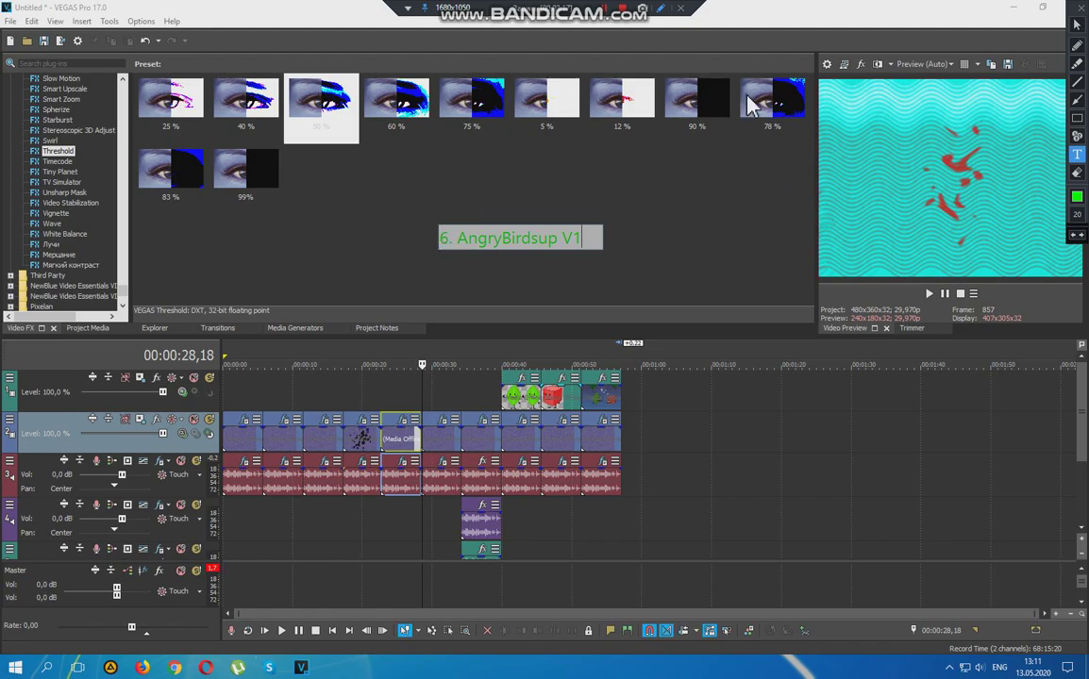
left_click(659, 8)
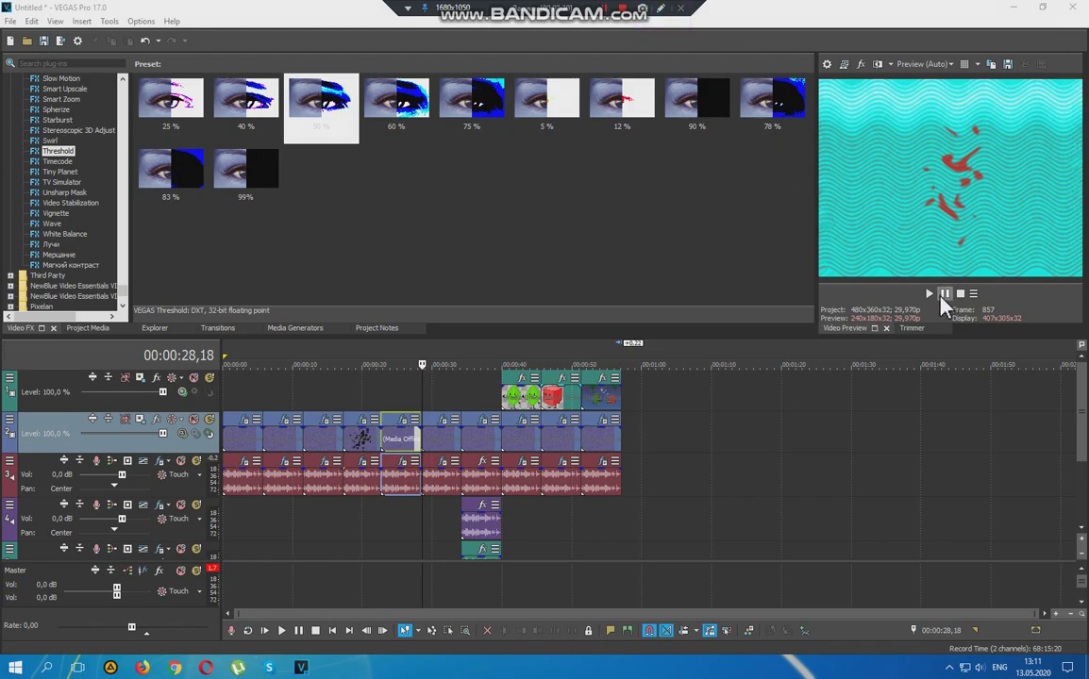
Examine the presets of both TV Simulator effects on the sixth clip, including the second one's line sync value
left_click(441, 421)
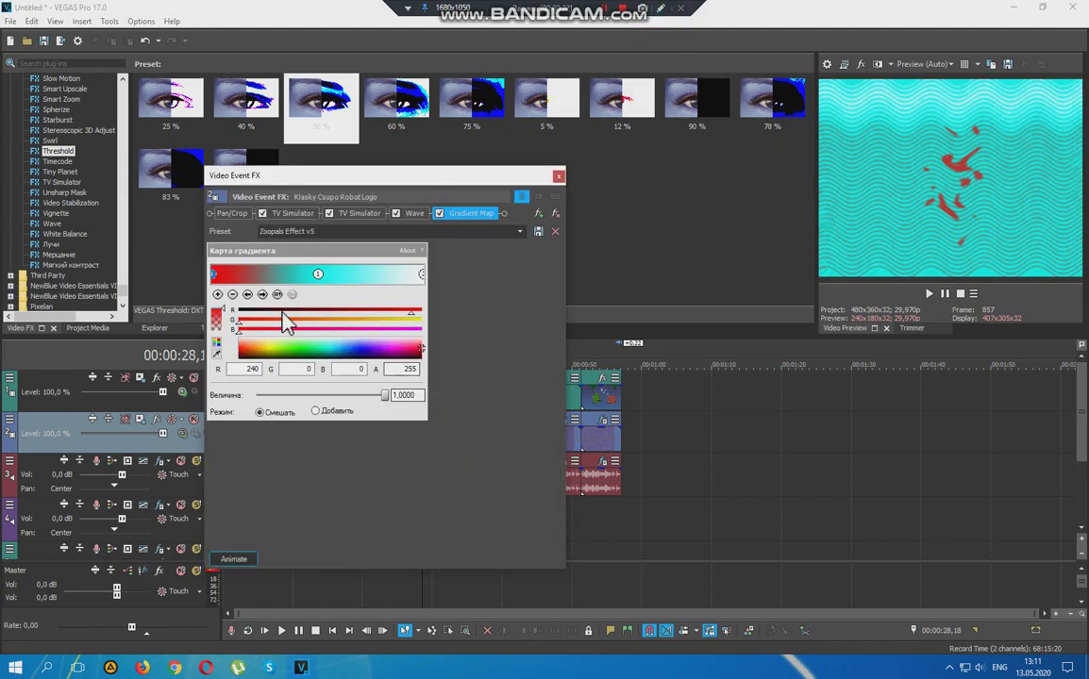
left_click(300, 215)
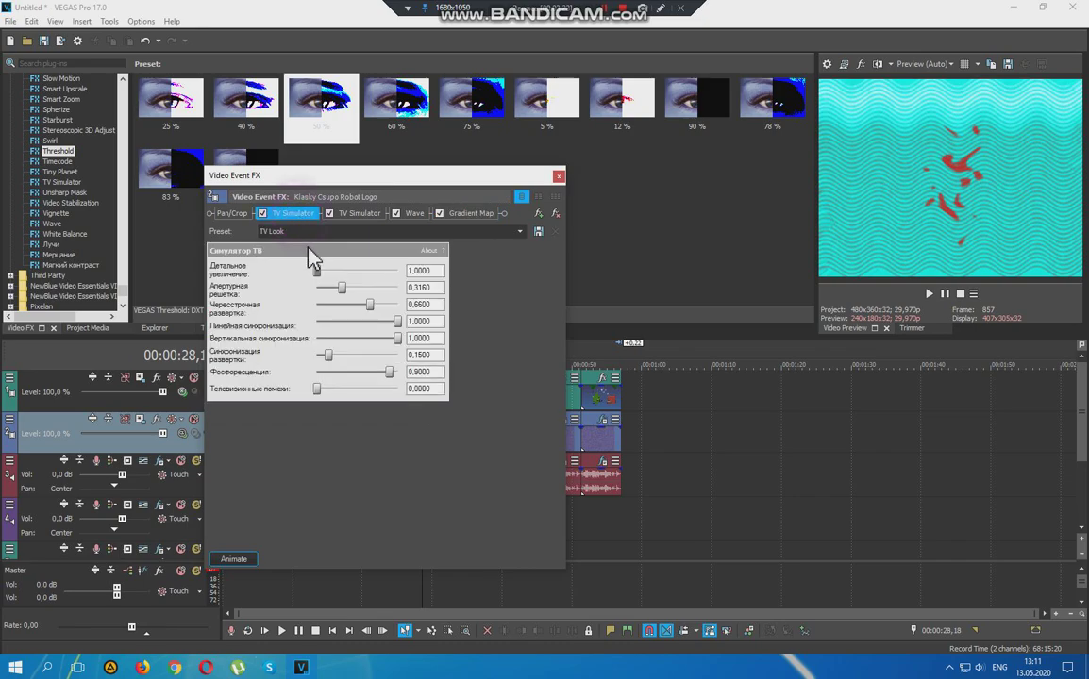
left_click(519, 233)
left_click(489, 243)
left_click(368, 213)
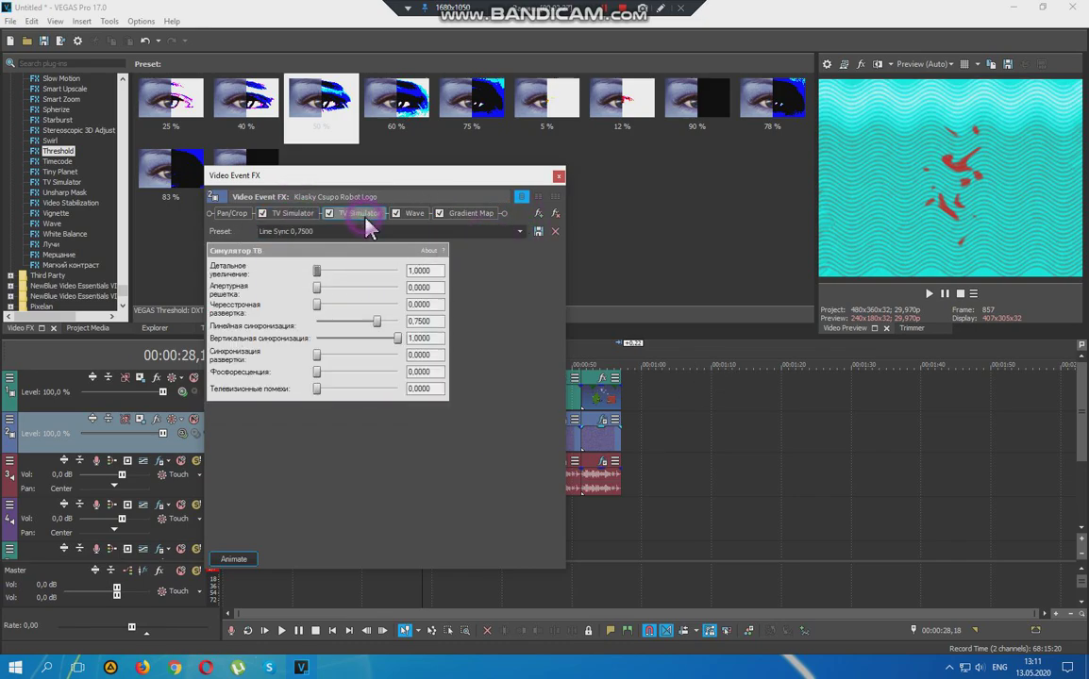
left_click(521, 232)
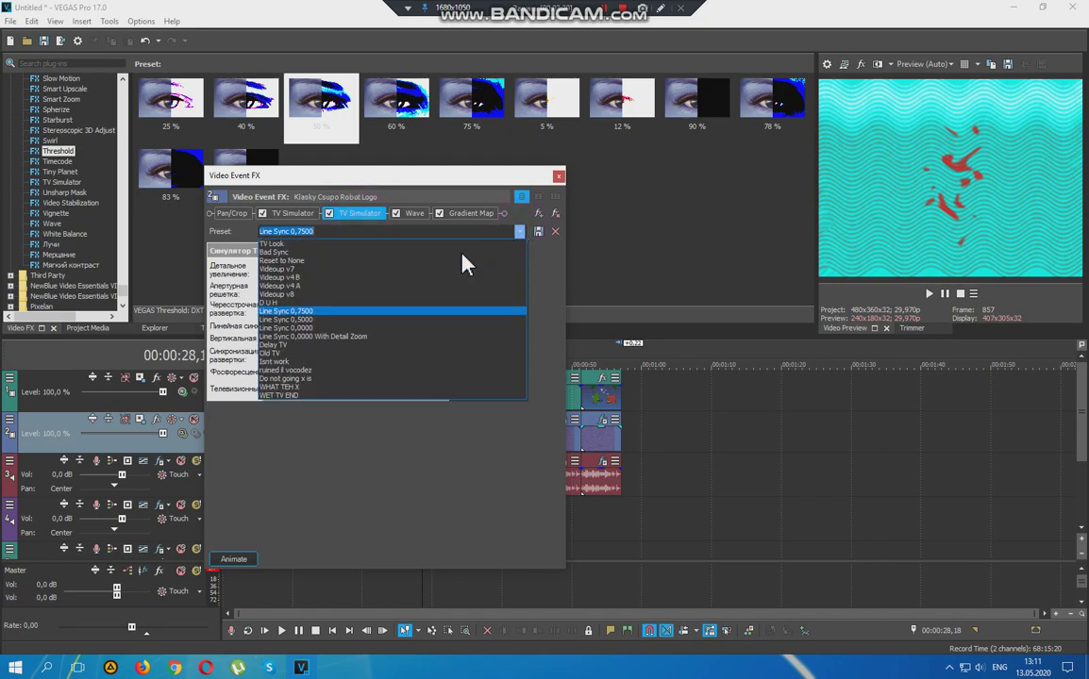
left_click(370, 311)
left_click(427, 322)
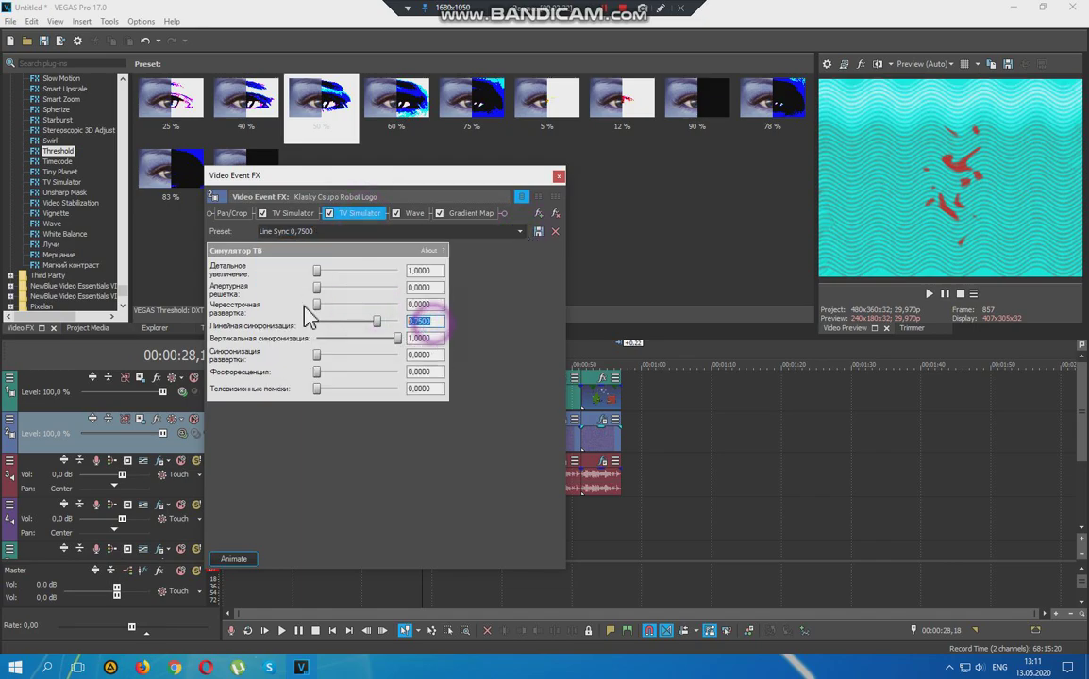
Go through the wave count, amplitude and phase values of the sixth clip's Wave effect
left_click(415, 213)
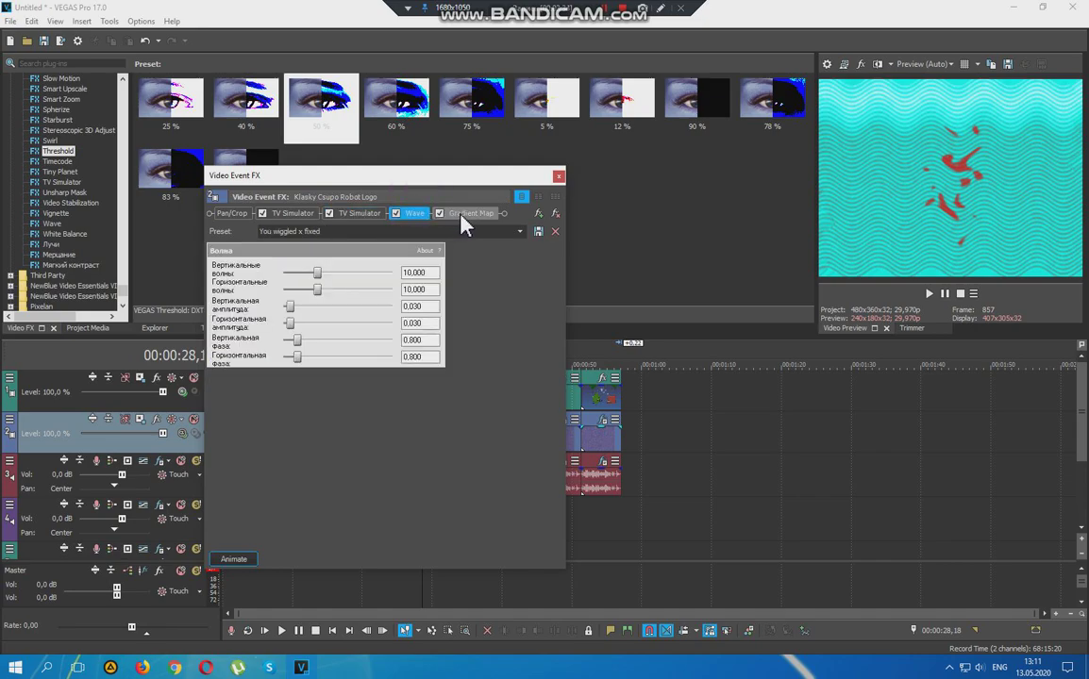
left_click(434, 273)
left_click(434, 290)
left_click(434, 307)
left_click(435, 324)
left_click(434, 340)
left_click(428, 357)
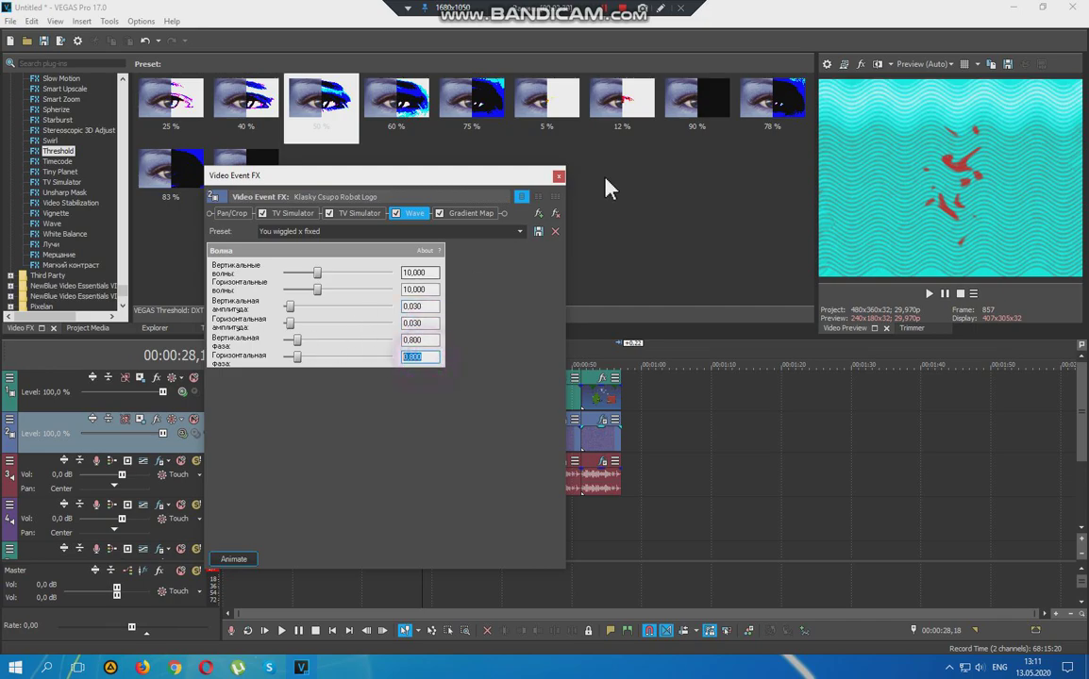
View the colour stops of the sixth clip's Gradient Map effect, closing the video effects when done
left_click(469, 214)
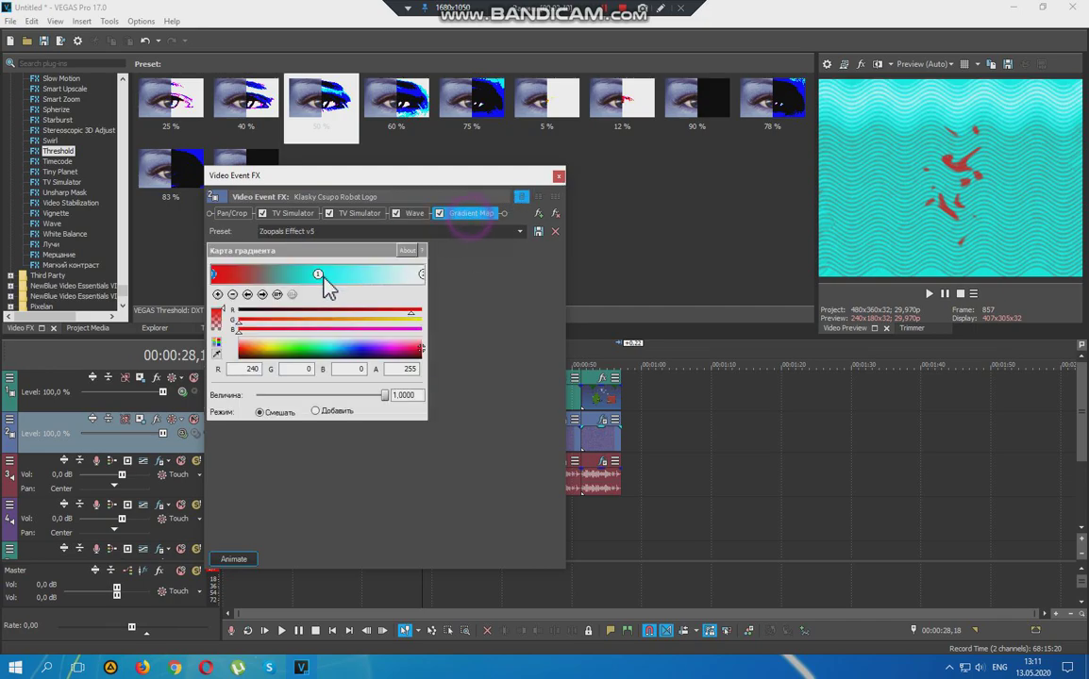
left_click(263, 295)
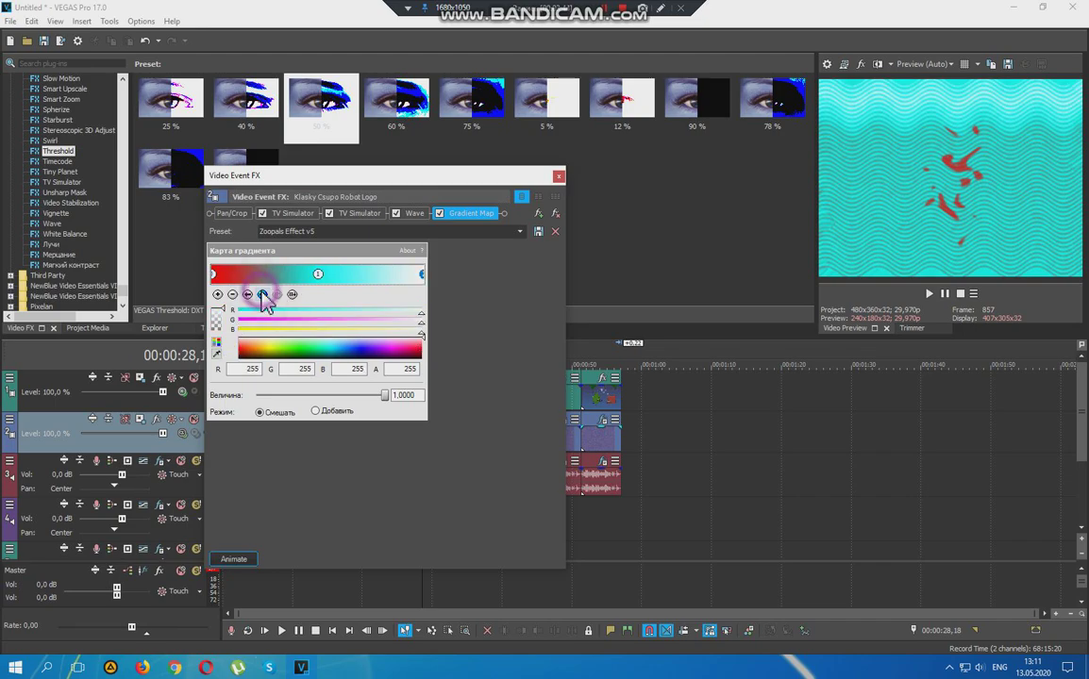
left_click(558, 176)
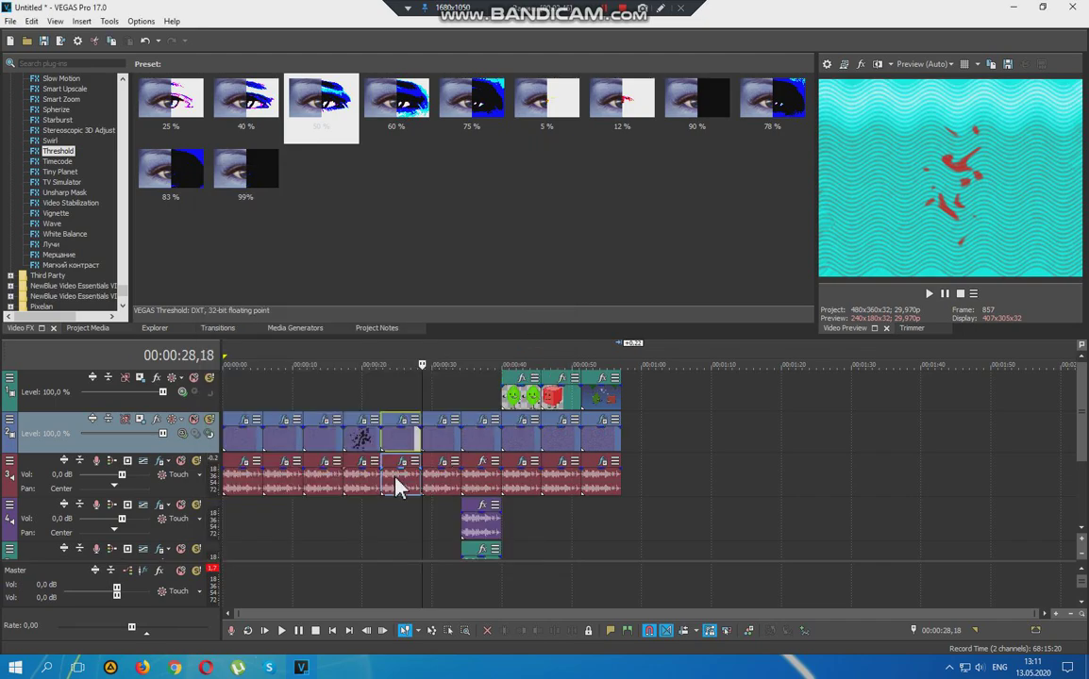
Examine the ExpressFX Chorus and ExpressFX Delay presets on the sixth clip's audio event
left_click(444, 464)
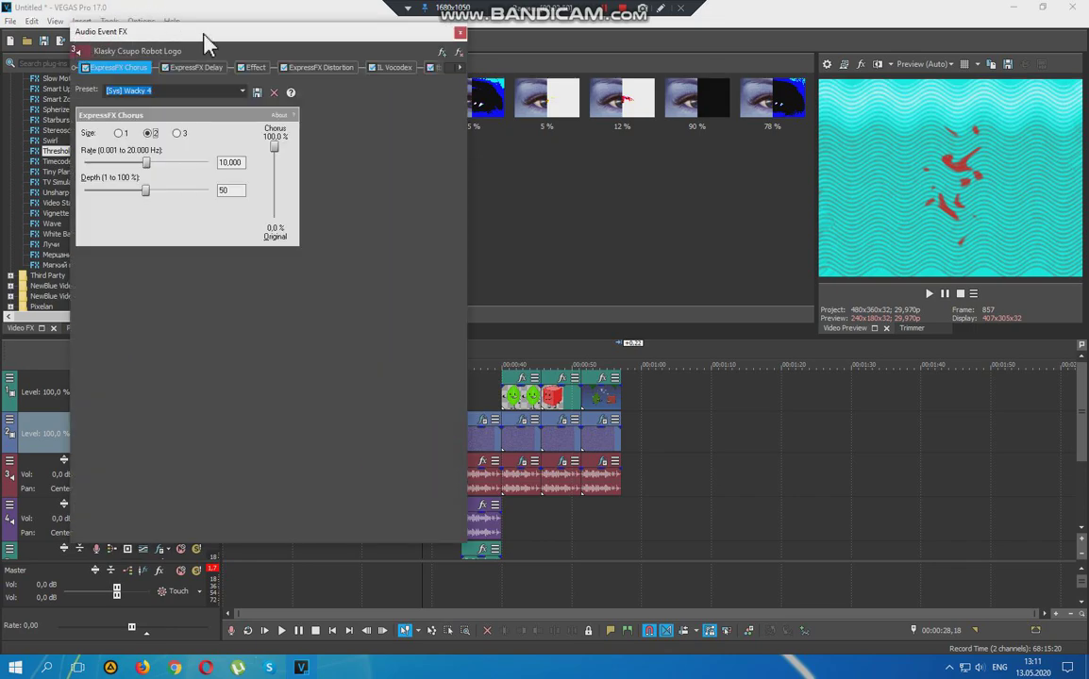
left_click(243, 91)
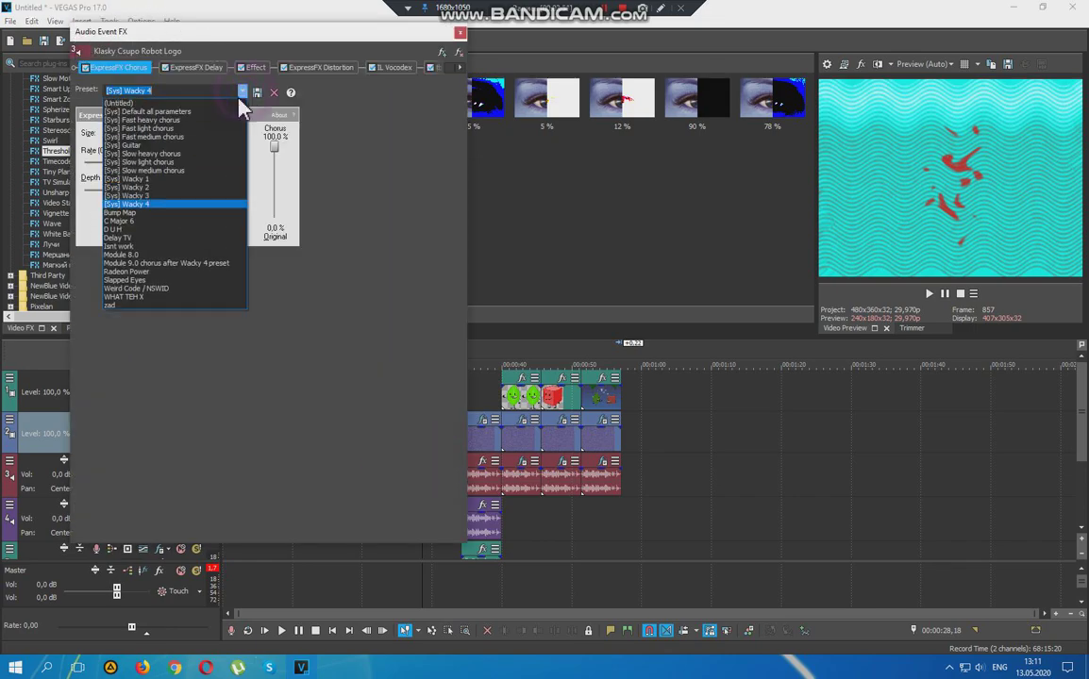
left_click(166, 211)
left_click(188, 67)
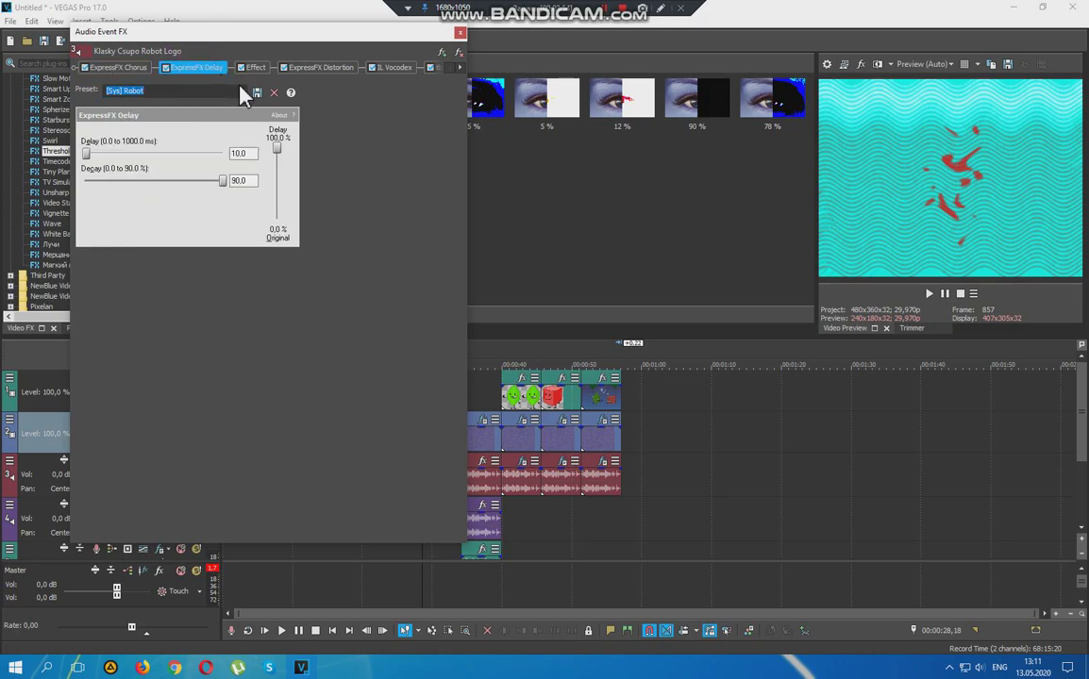
left_click(243, 92)
left_click(182, 162)
Check the presets of the vocoder effect and ExpressFX Distortion in the sixth clip's audio chain
left_click(256, 67)
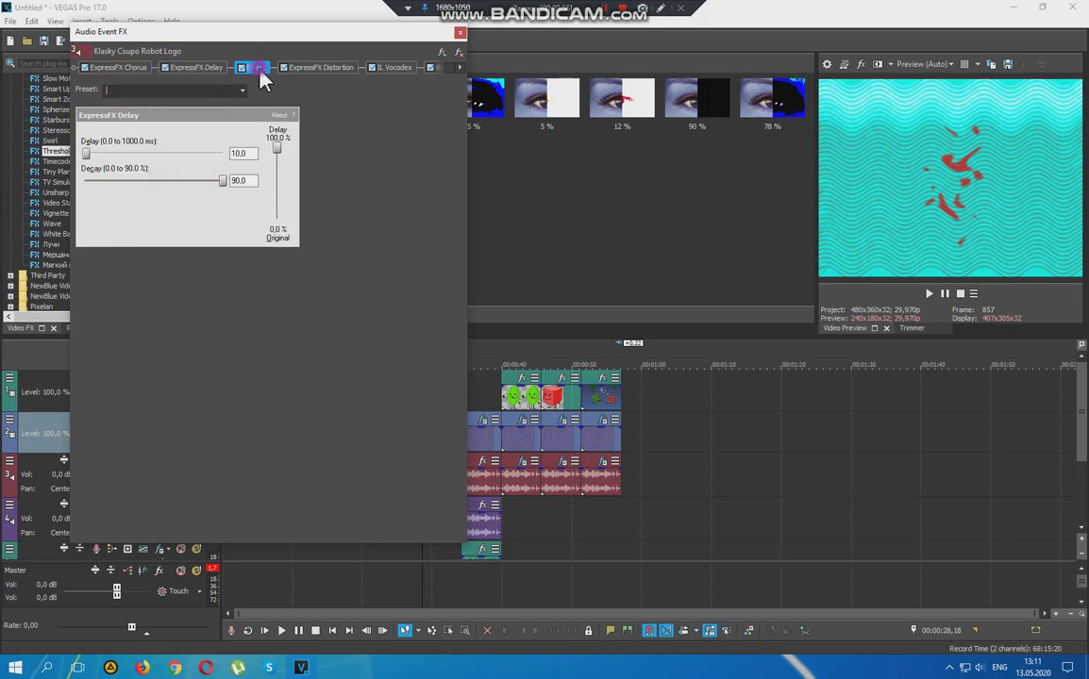
left_click(345, 91)
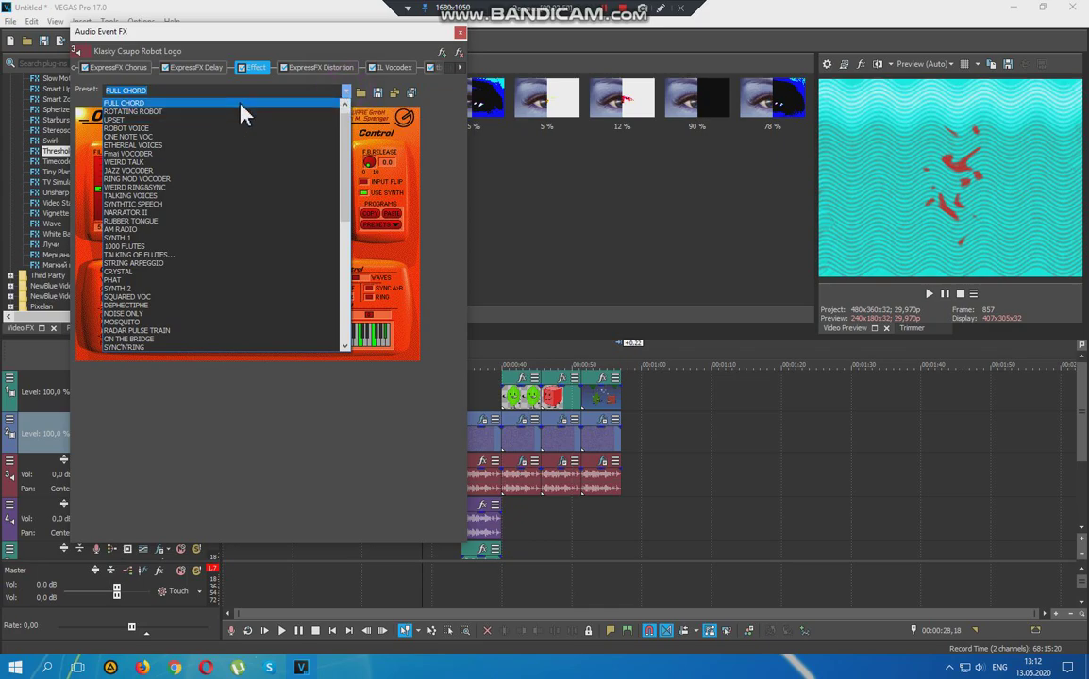
left_click(243, 107)
left_click(310, 68)
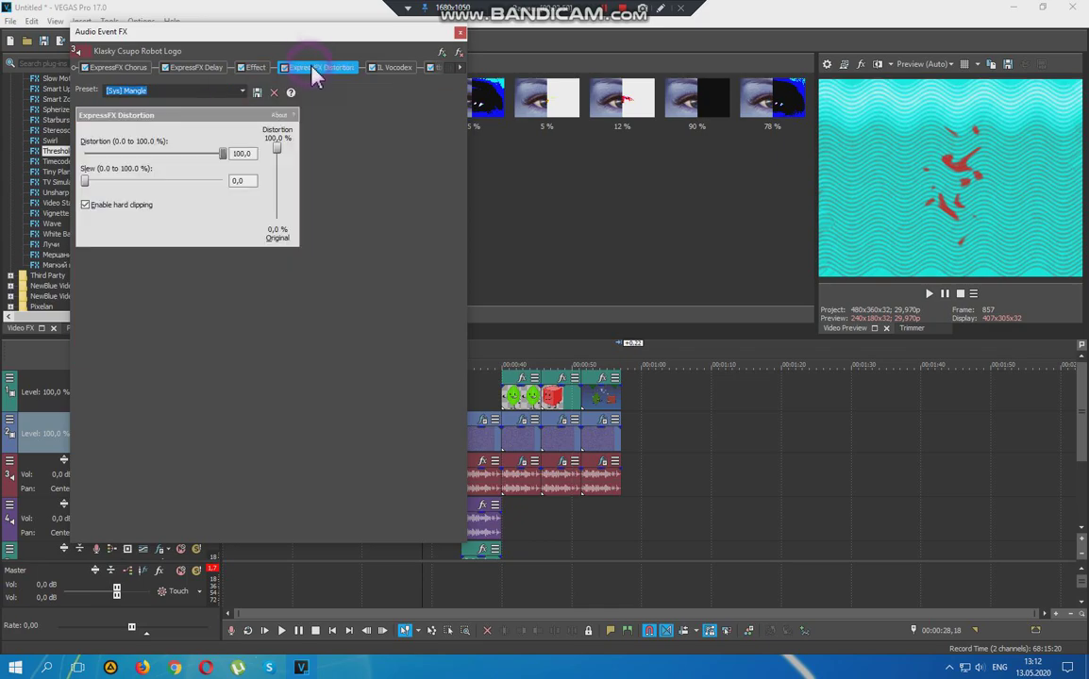
left_click(243, 93)
left_click(183, 138)
View the first IL Vocodex's preset list and the tb_grumblebum settings in the sixth clip's audio chain
left_click(394, 68)
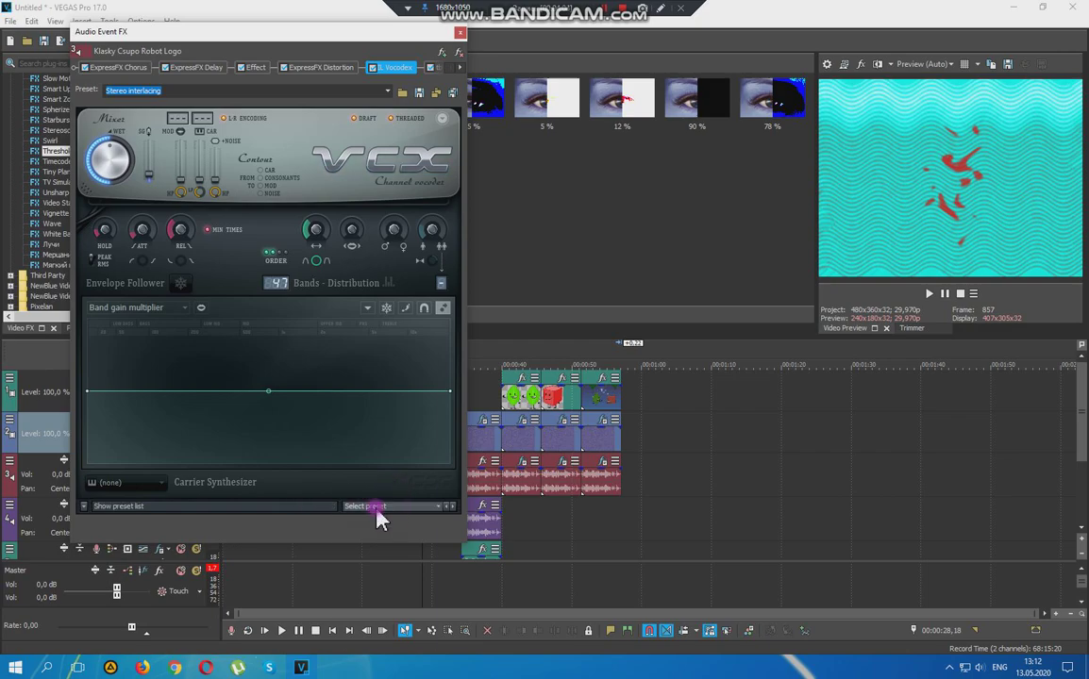
left_click(378, 506)
left_click(396, 418)
left_click(459, 68)
left_click(411, 68)
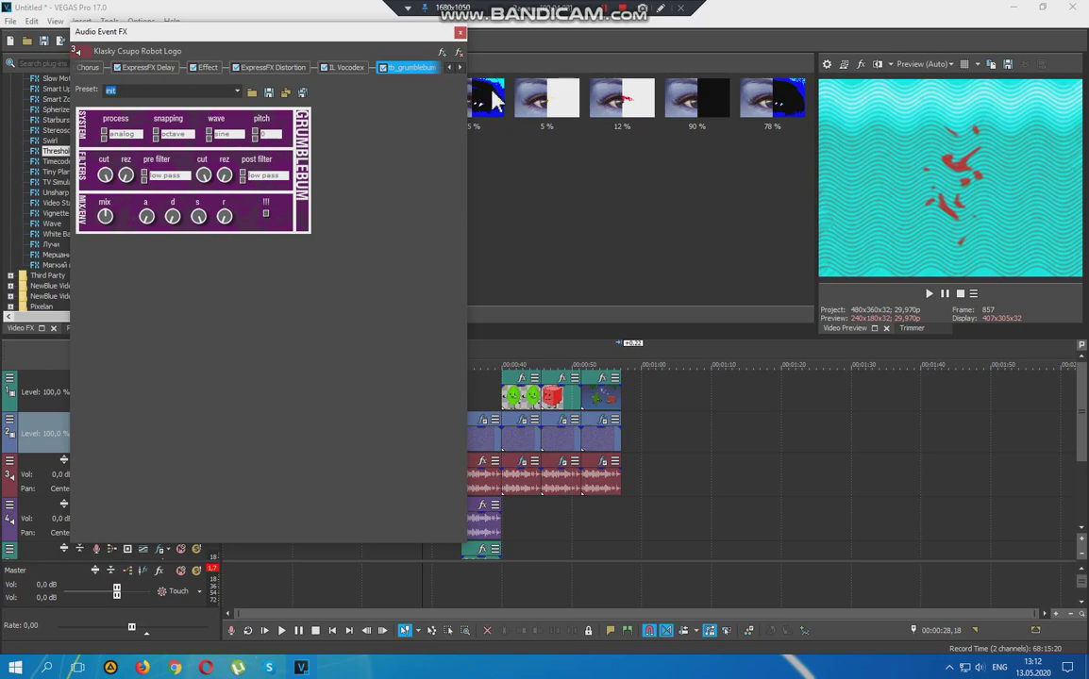
View the phaser preset and the last IL Vocodex's settings and notes, closing the audio effects when done
left_click(459, 68)
left_click(459, 68)
left_click(362, 68)
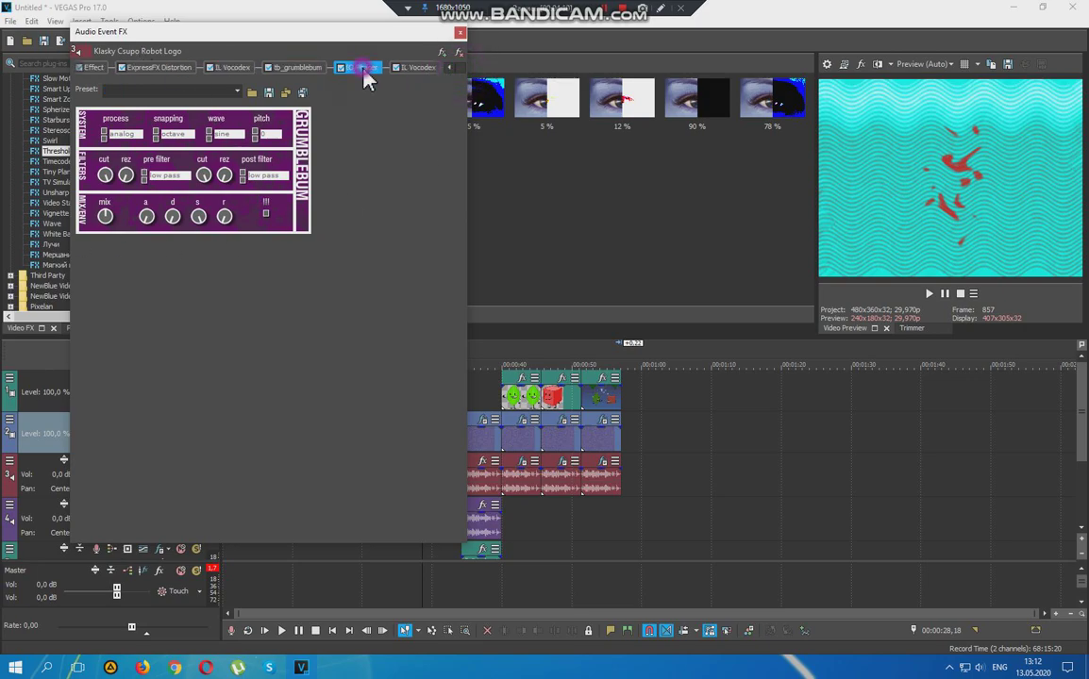
left_click(434, 93)
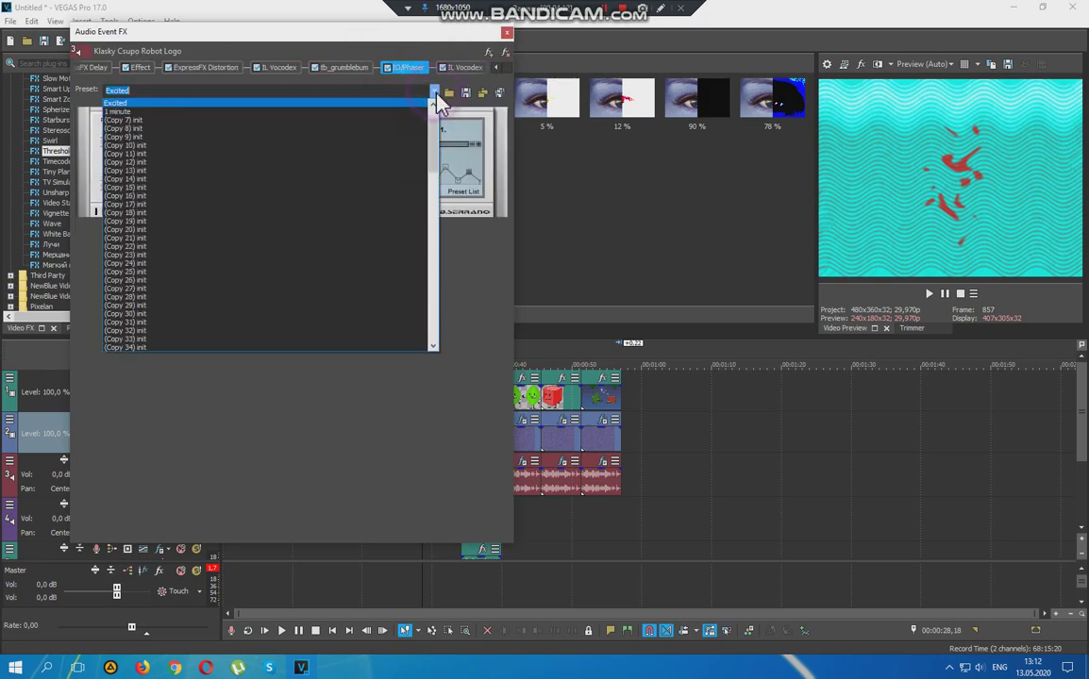
left_click(401, 99)
left_click(480, 69)
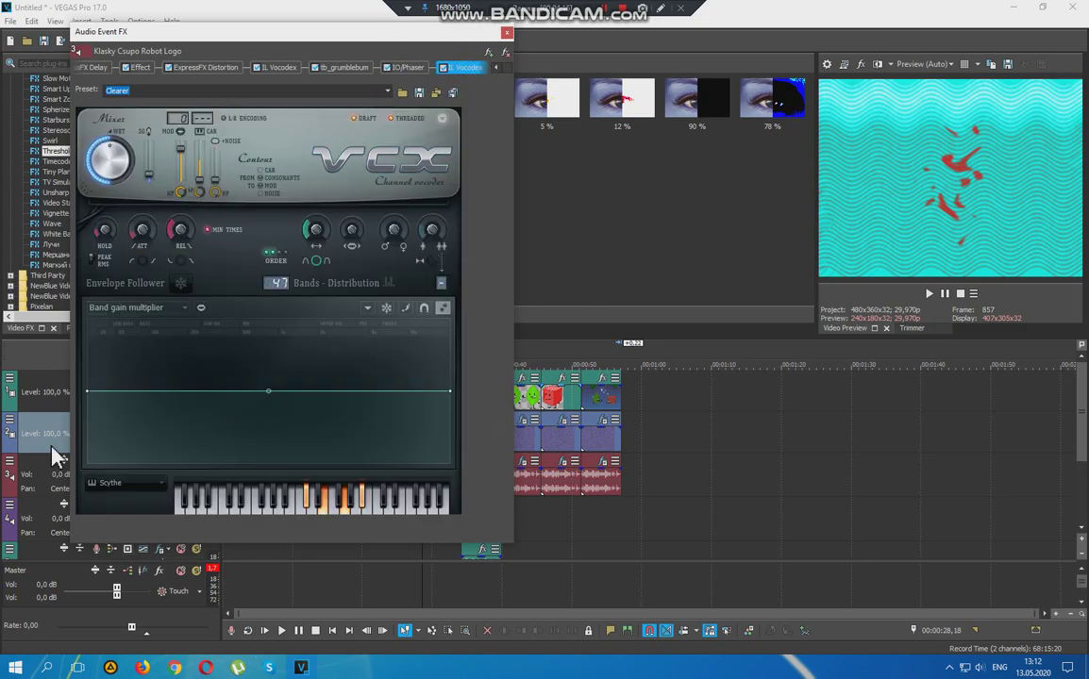
left_click(506, 32)
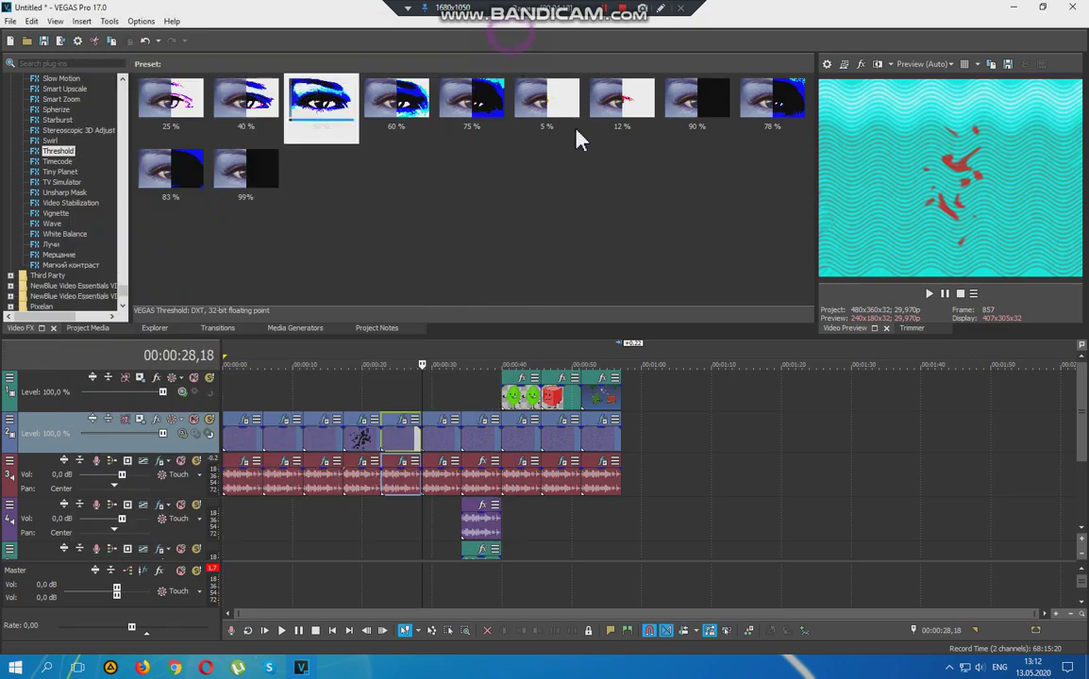
Play the sixth clip from its start and pause at the beginning of the seventh clip
left_click(930, 293)
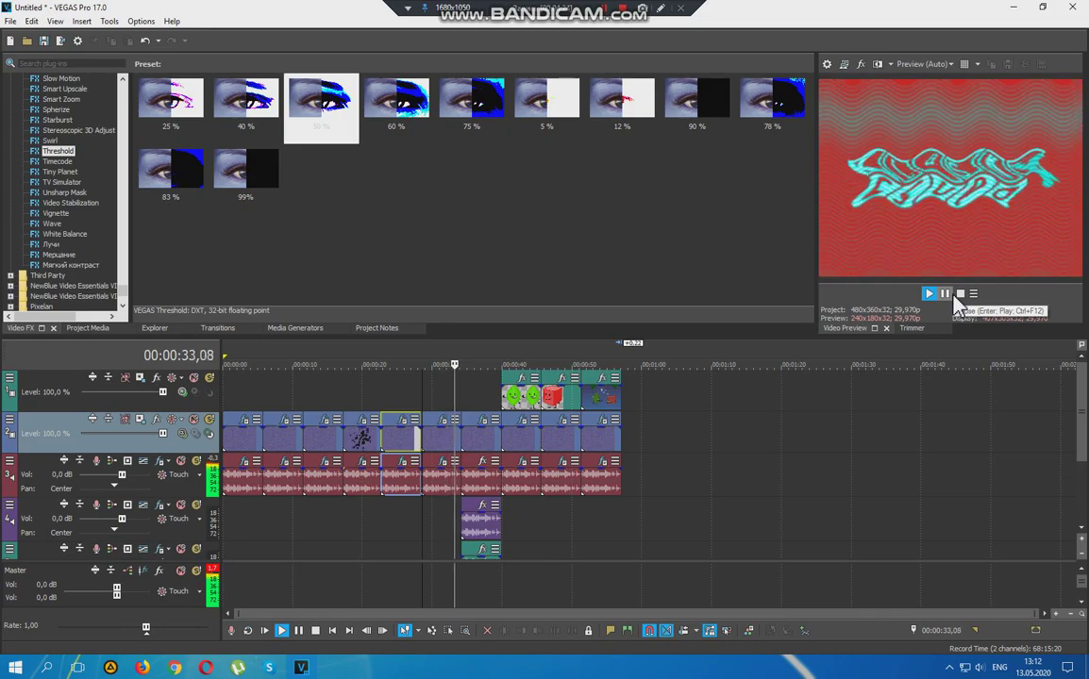
left_click(953, 296)
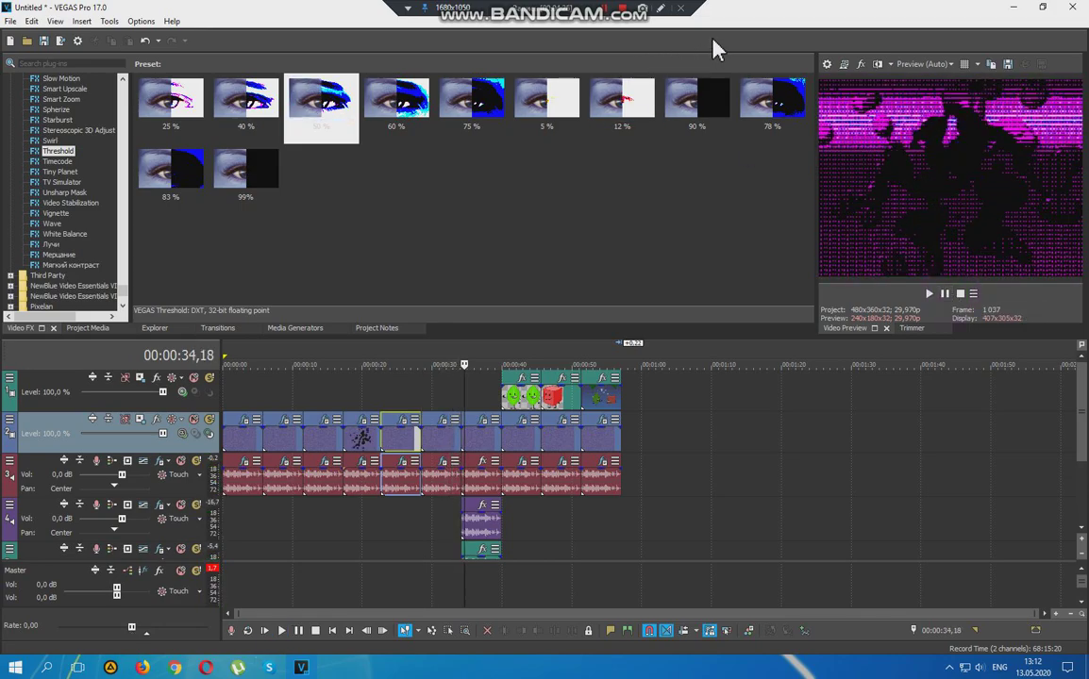
Caption the screen "7. G Major 80432" for the seventh clip, closing the drawing overlay when done
left_click(662, 9)
left_click(311, 253)
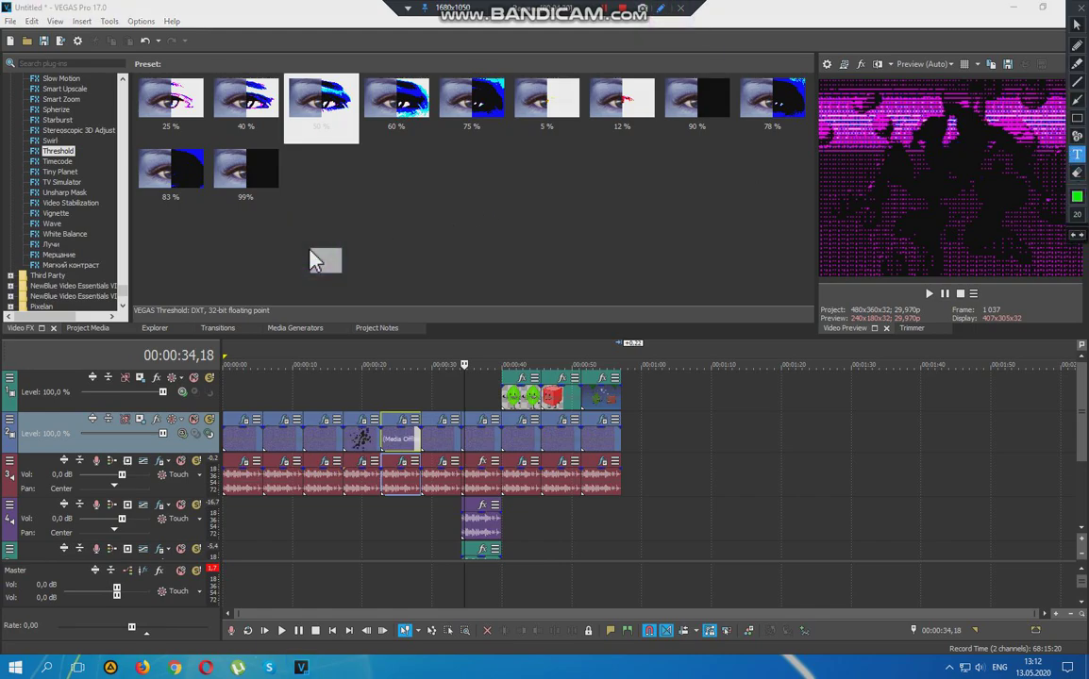
type("G Maj")
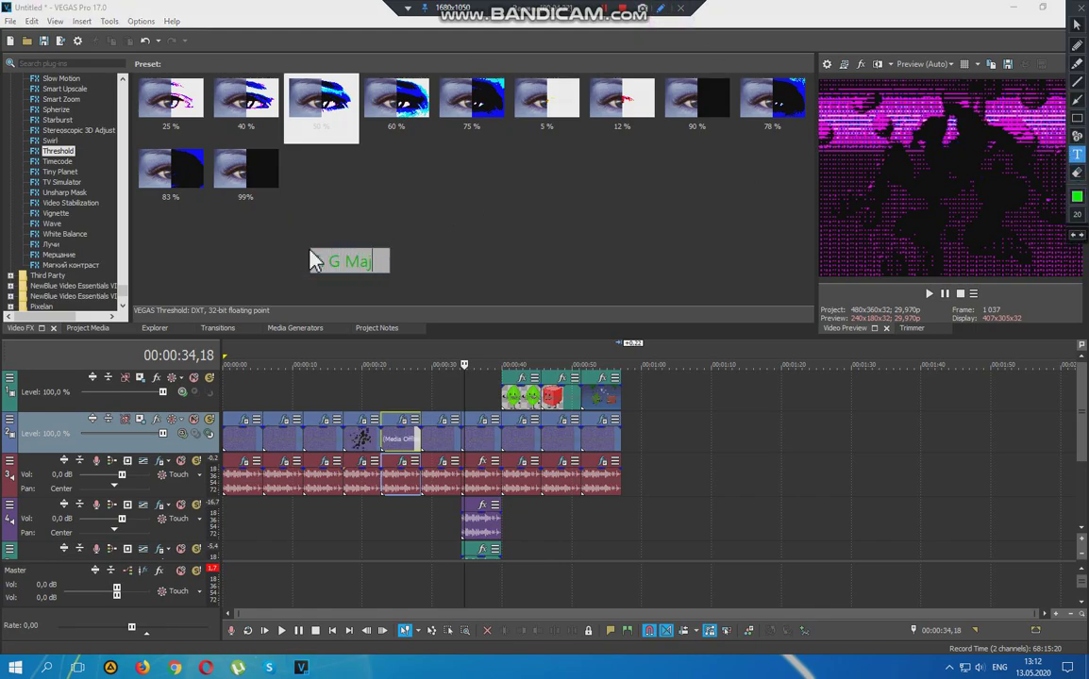
type("or 63")
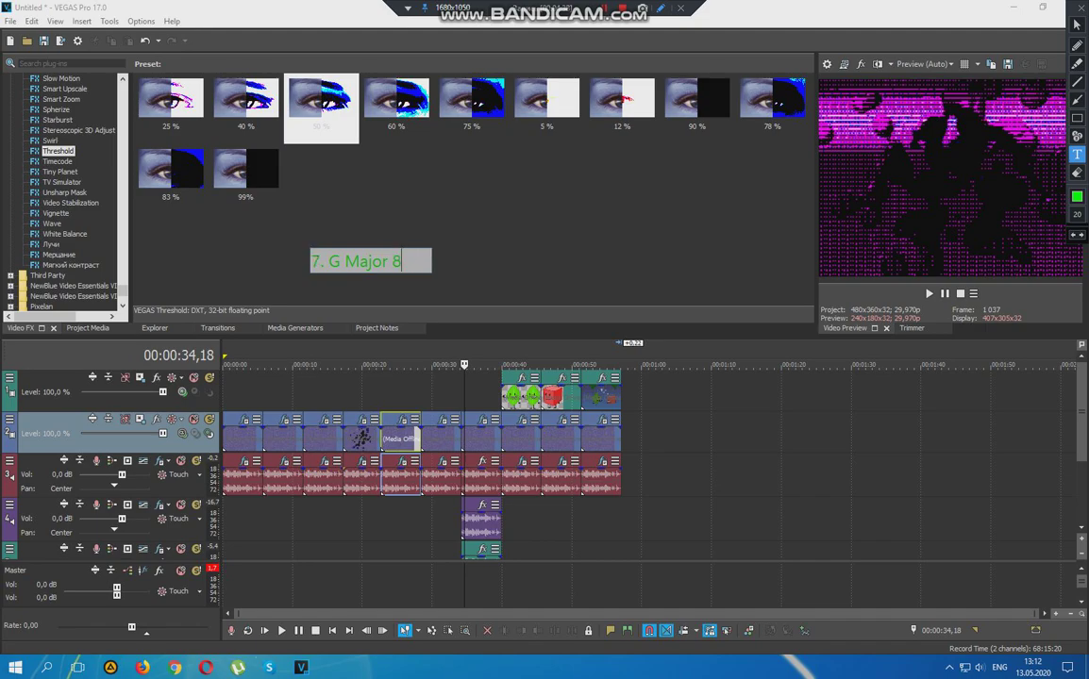
type("4")
type("39")
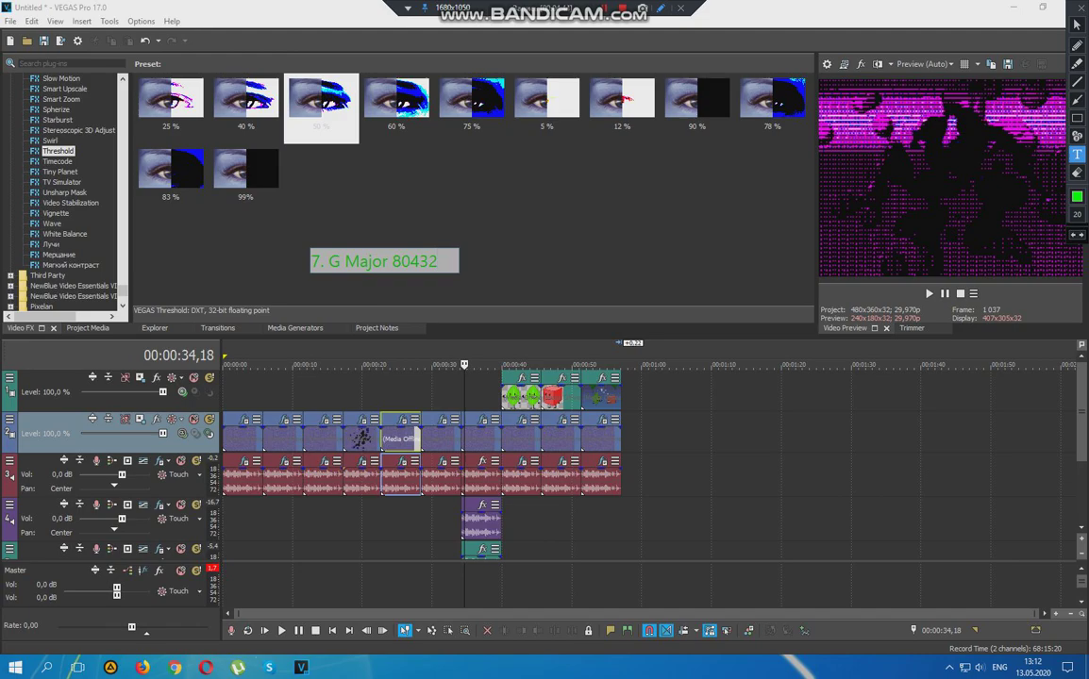
left_click(453, 197)
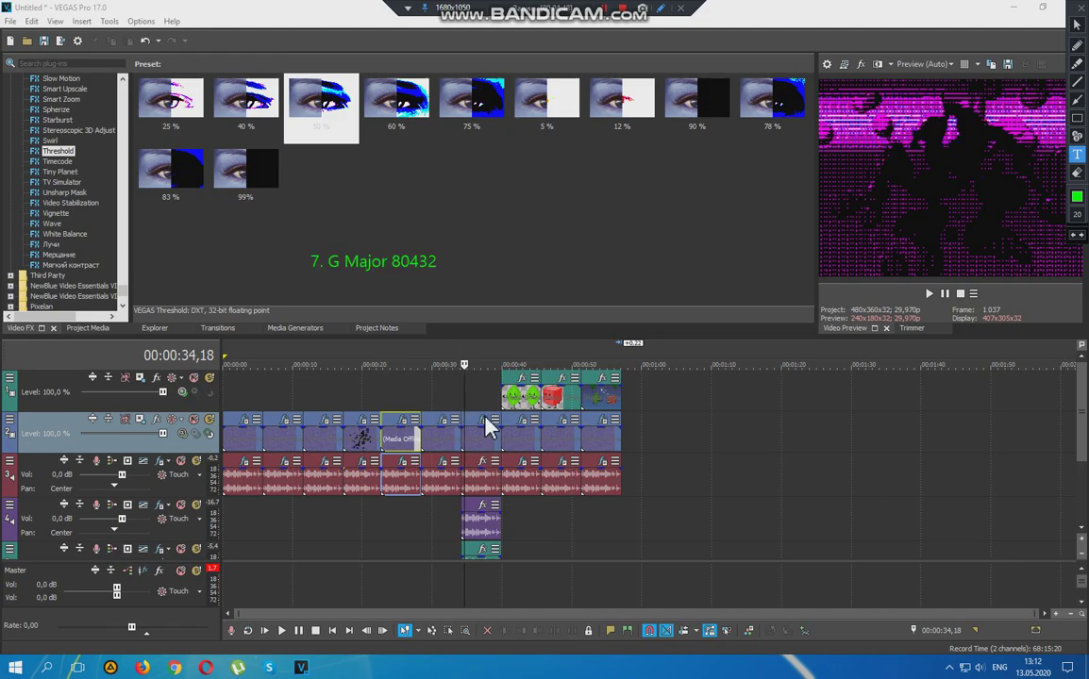
left_click_drag(484, 418, 514, 440)
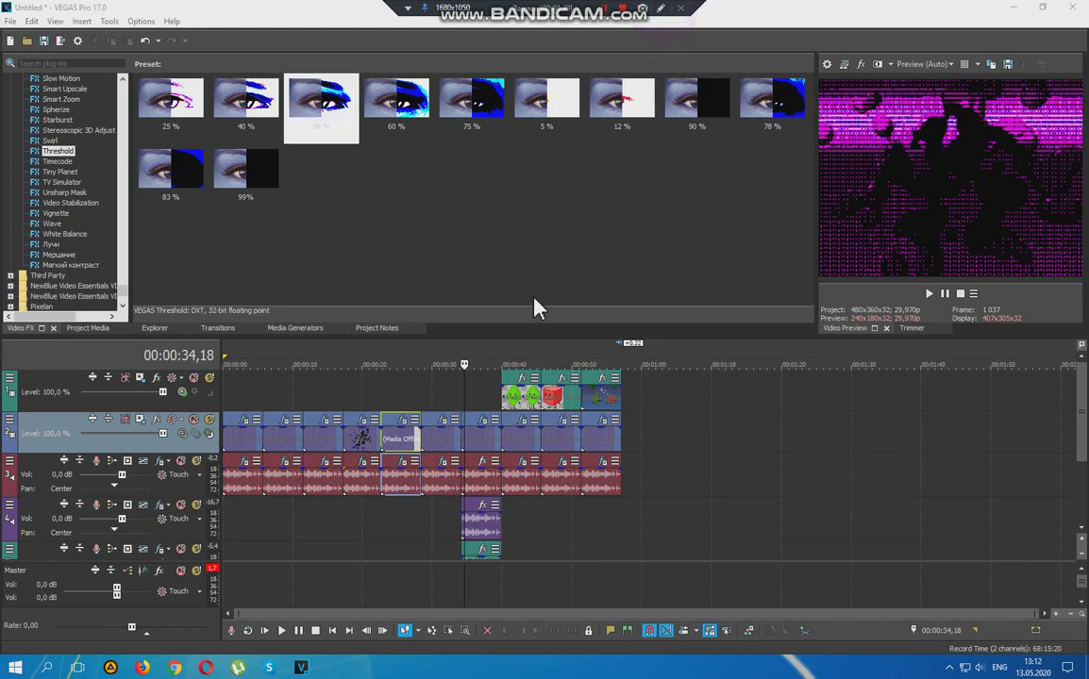
Open the seventh clip's video effects and view the TV Simulator's preset list
left_click(483, 421)
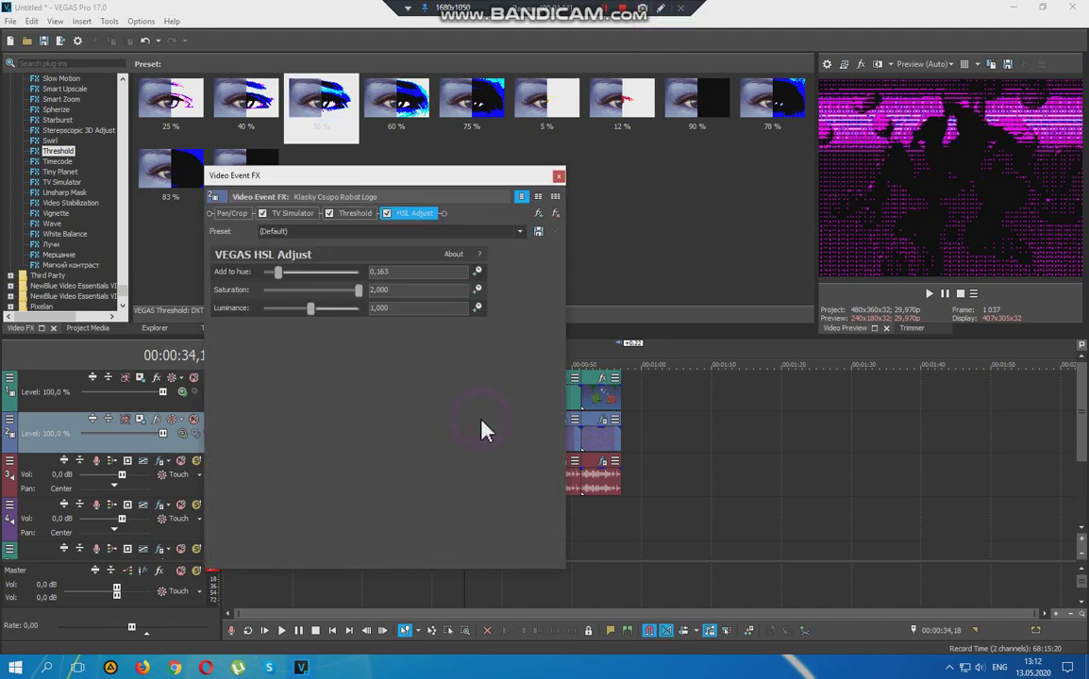
left_click(309, 214)
left_click(520, 231)
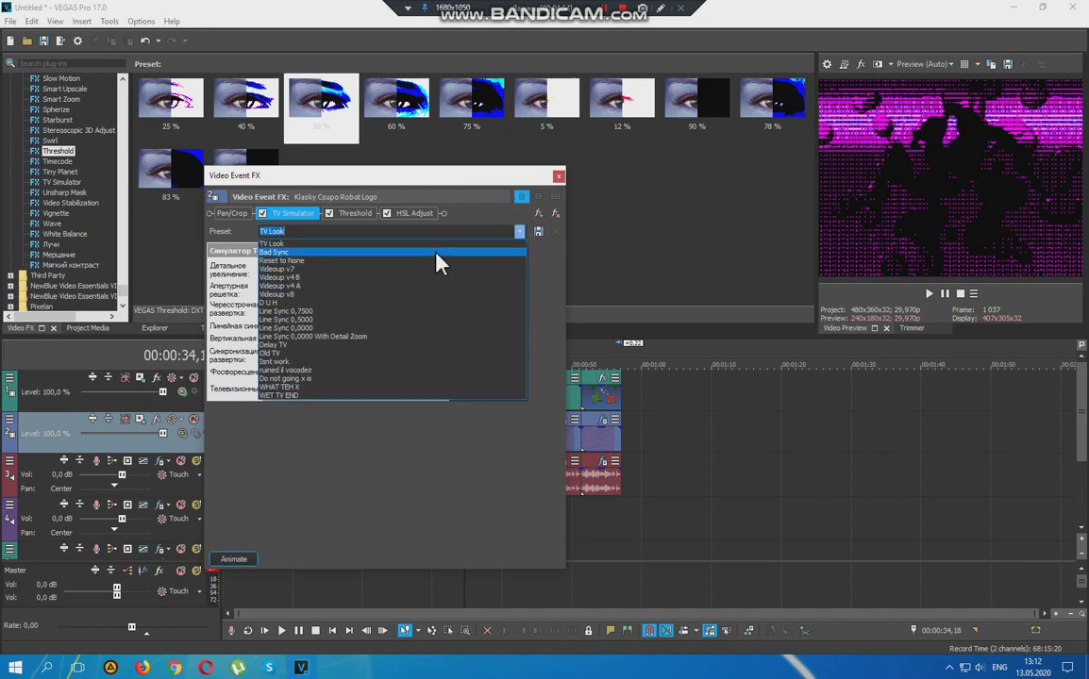
left_click(439, 247)
View the Threshold presets and the HSL Adjust values of the seventh clip, closing the video effects when done
left_click(355, 213)
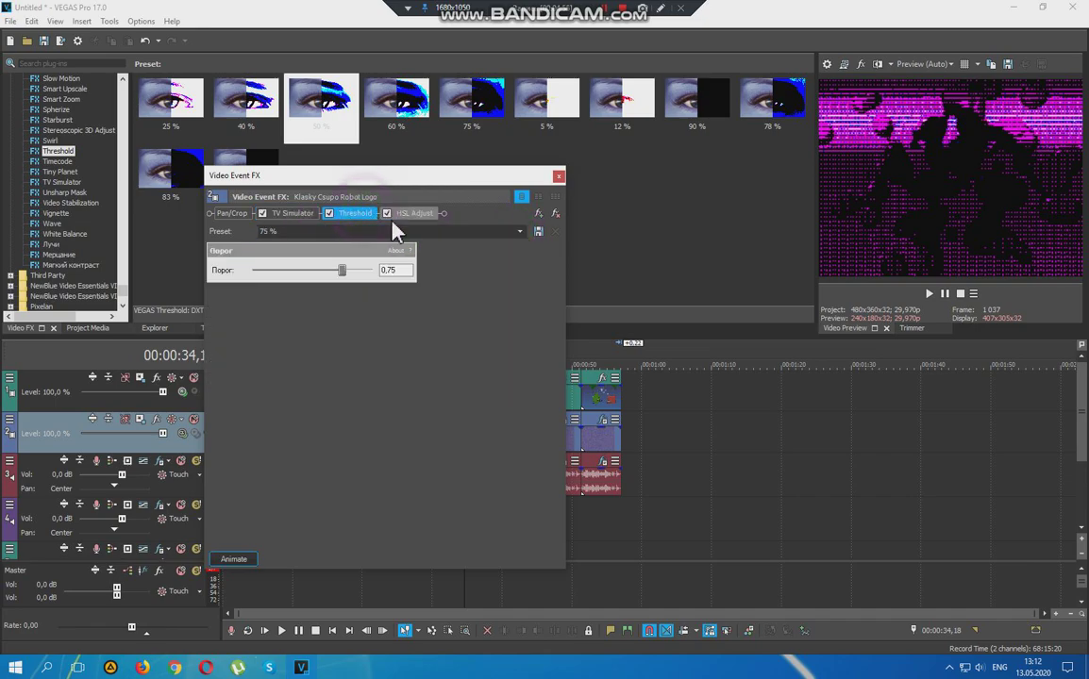
left_click(520, 231)
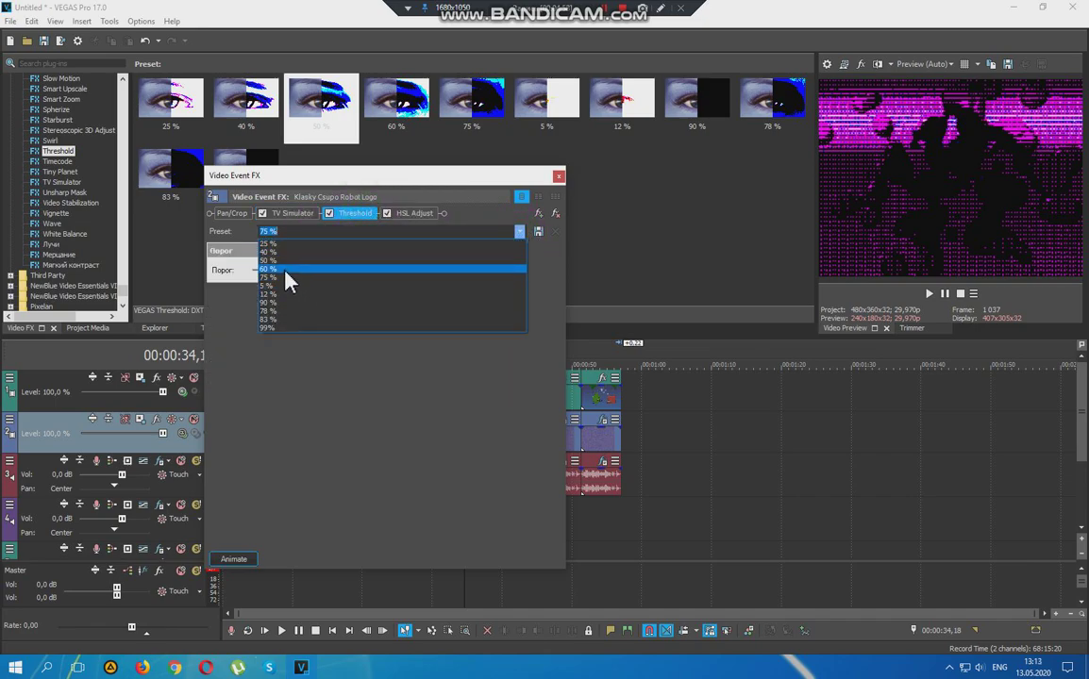
left_click(279, 278)
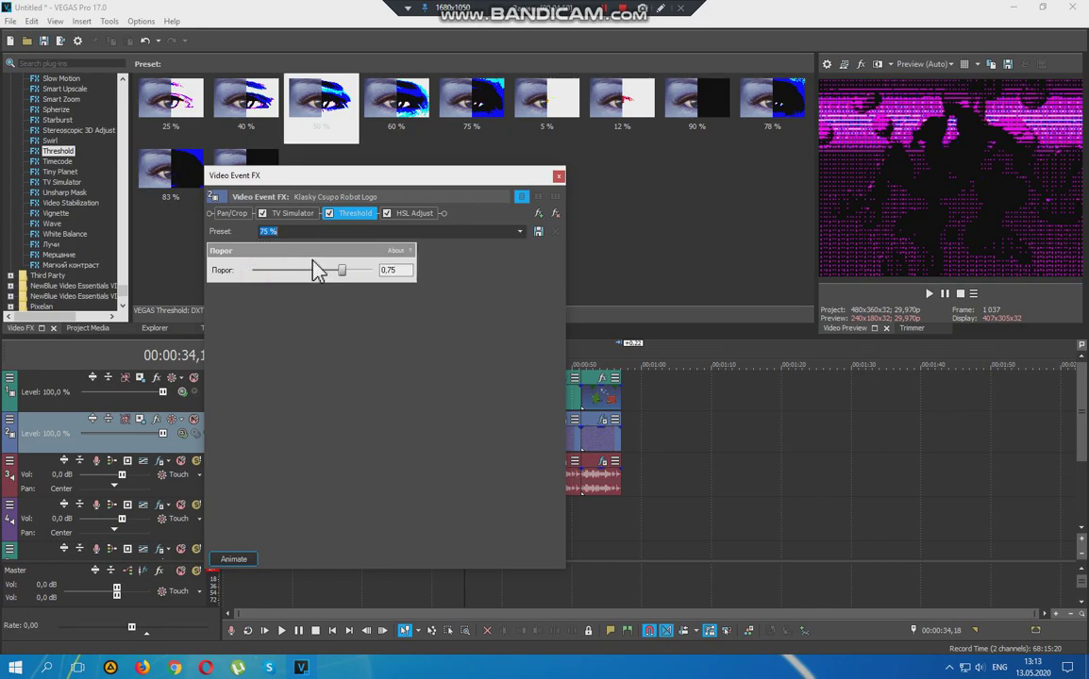
left_click(410, 215)
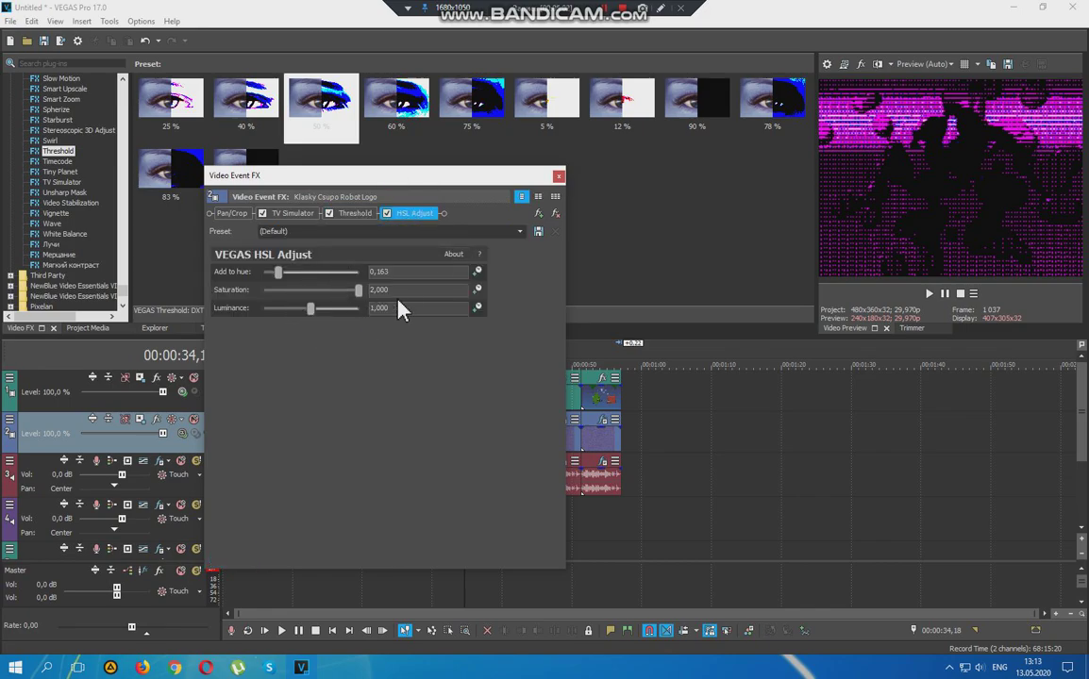
key("Tab")
left_click(558, 177)
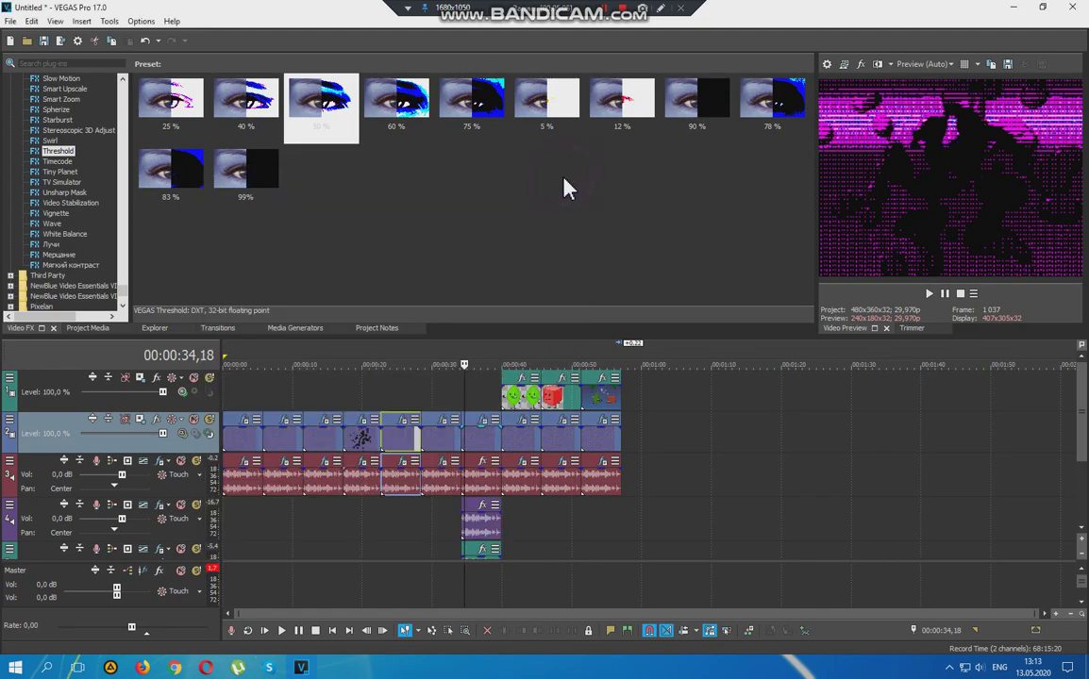
View the time stretch and pitch shift properties of the seventh clip's three stacked audio events, one after another
right_click(486, 494)
left_click(555, 644)
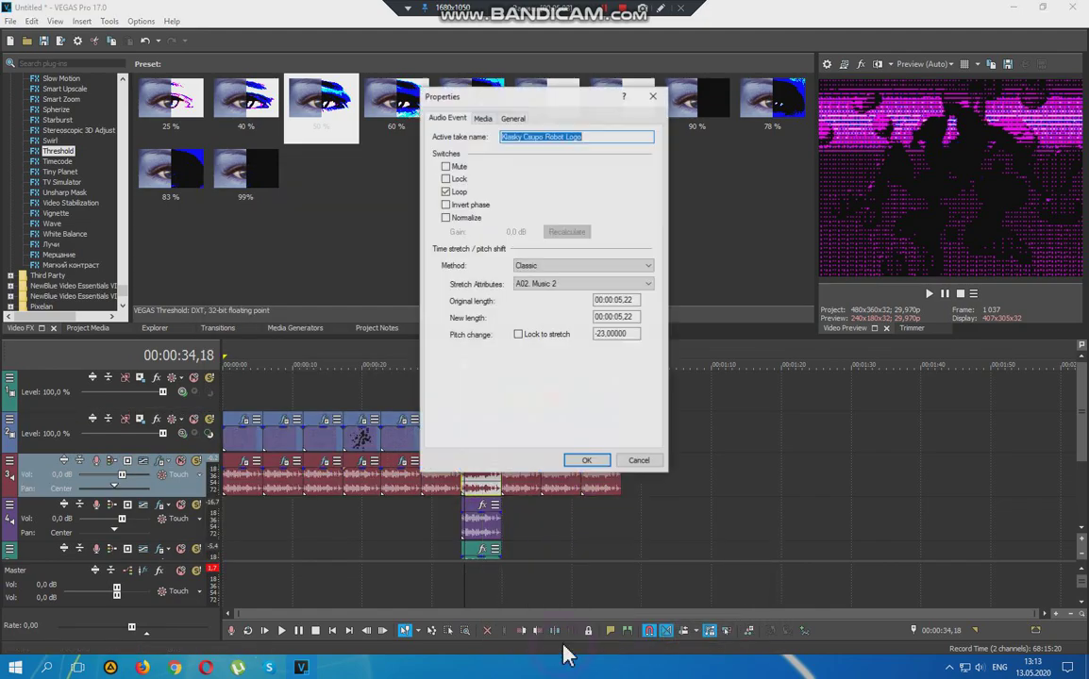
left_click(586, 461)
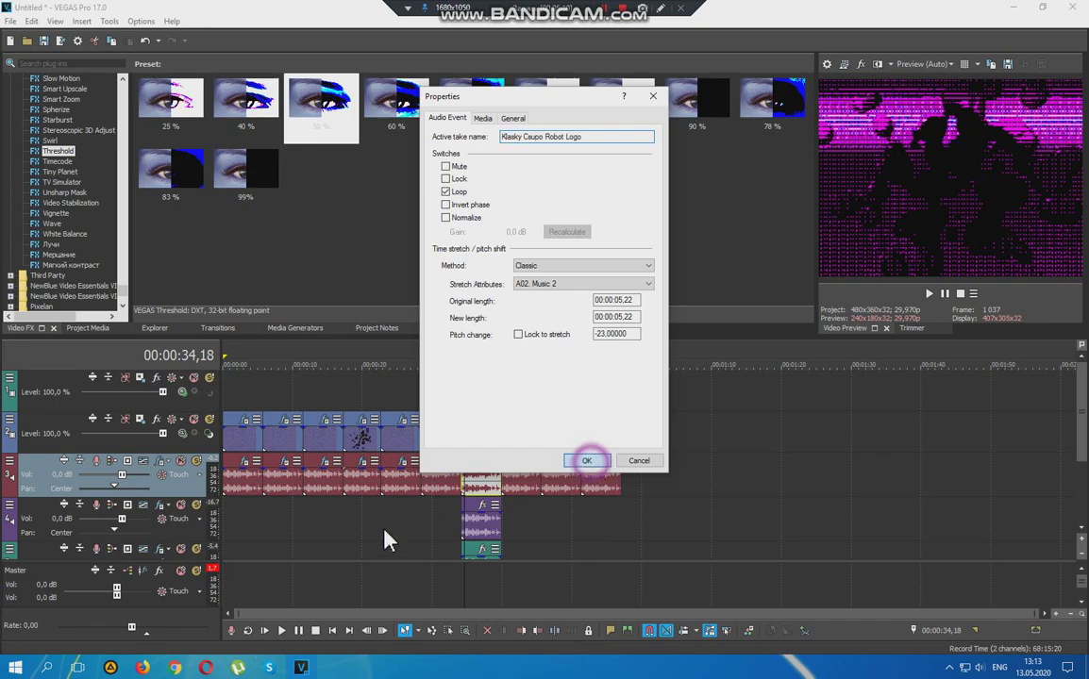
right_click(466, 528)
left_click(525, 645)
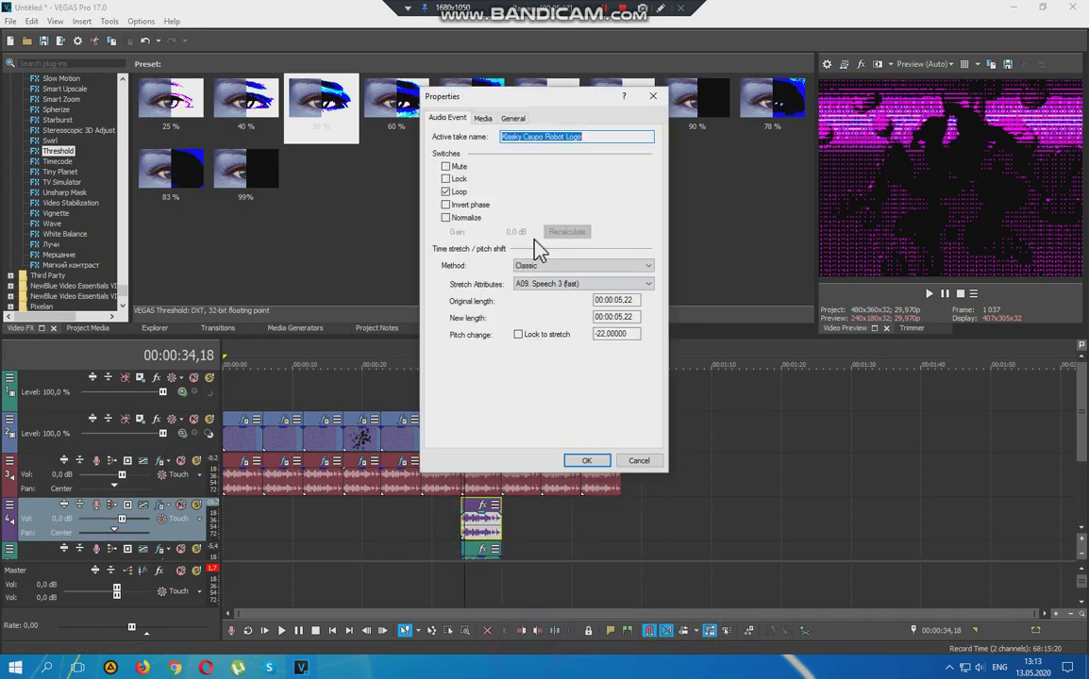
left_click(577, 462)
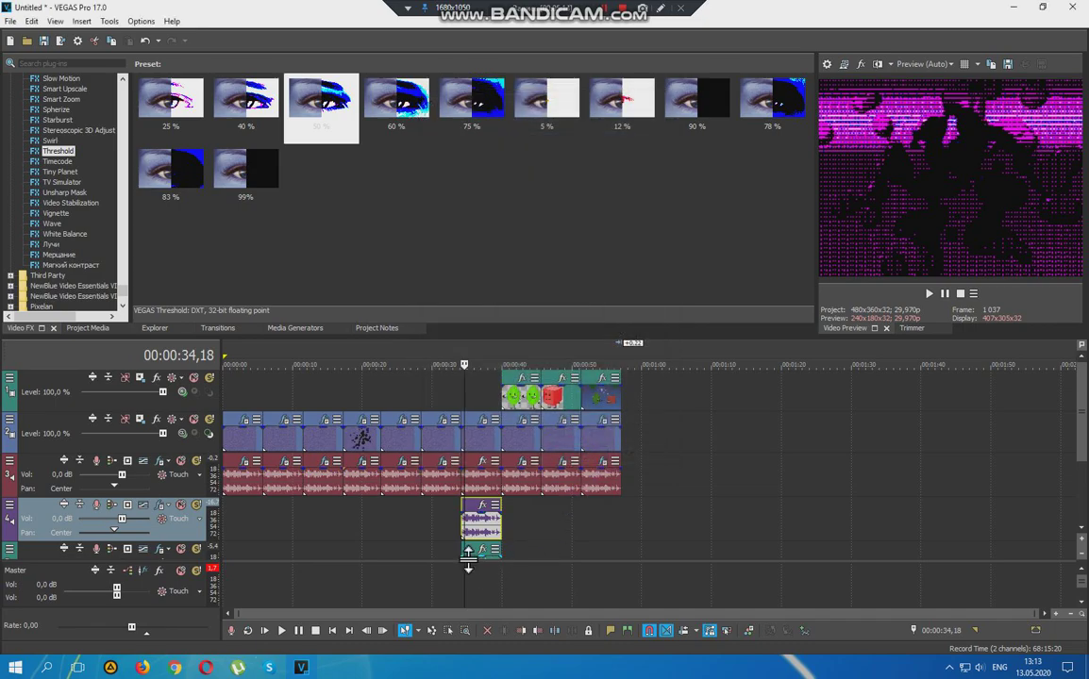
right_click(469, 553)
left_click(521, 542)
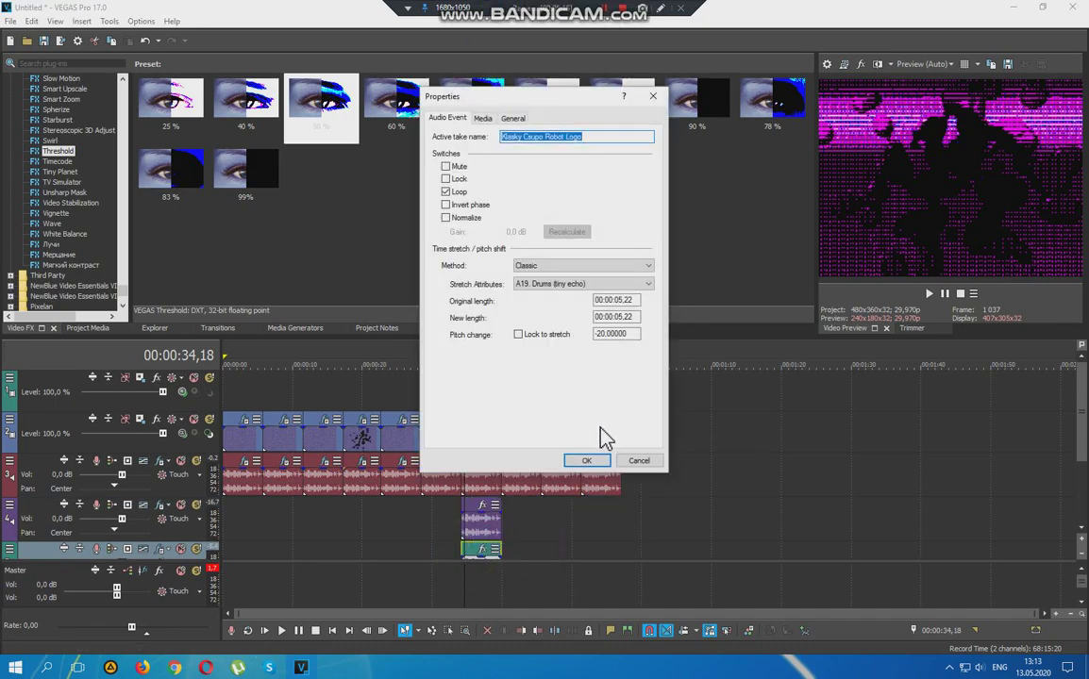
left_click(585, 460)
Play the seventh clip and pause partway into the eighth clip
left_click(931, 295)
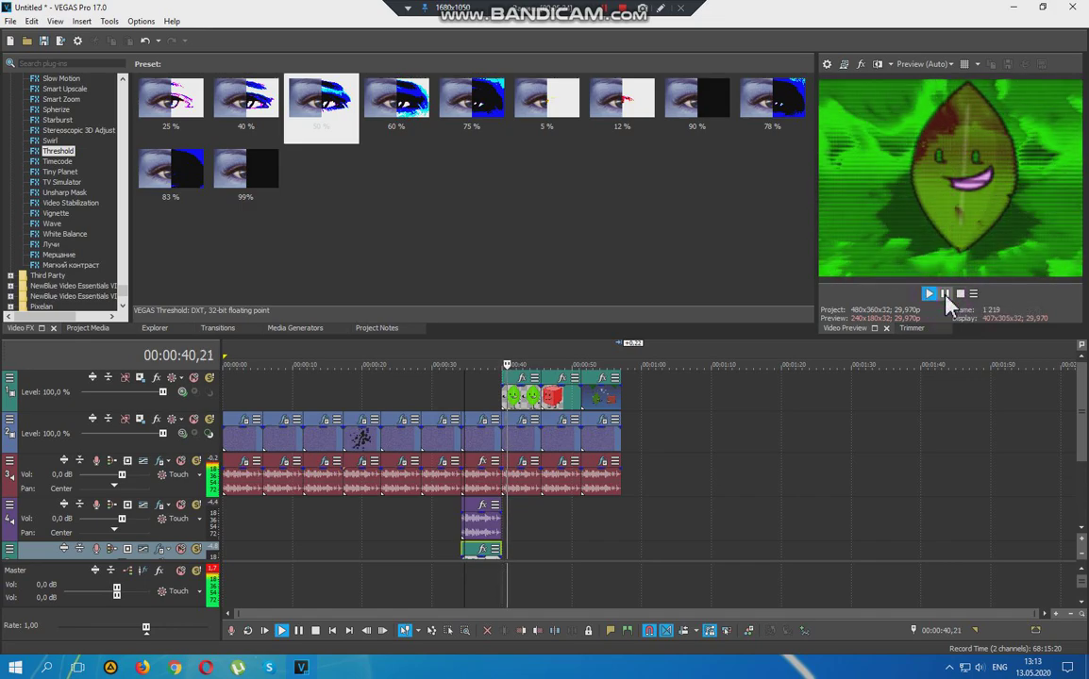
left_click(945, 295)
Open the eighth clip's video effects and view the first TV Simulator's line sync value and preset list
scroll(628, 476, "up", 5)
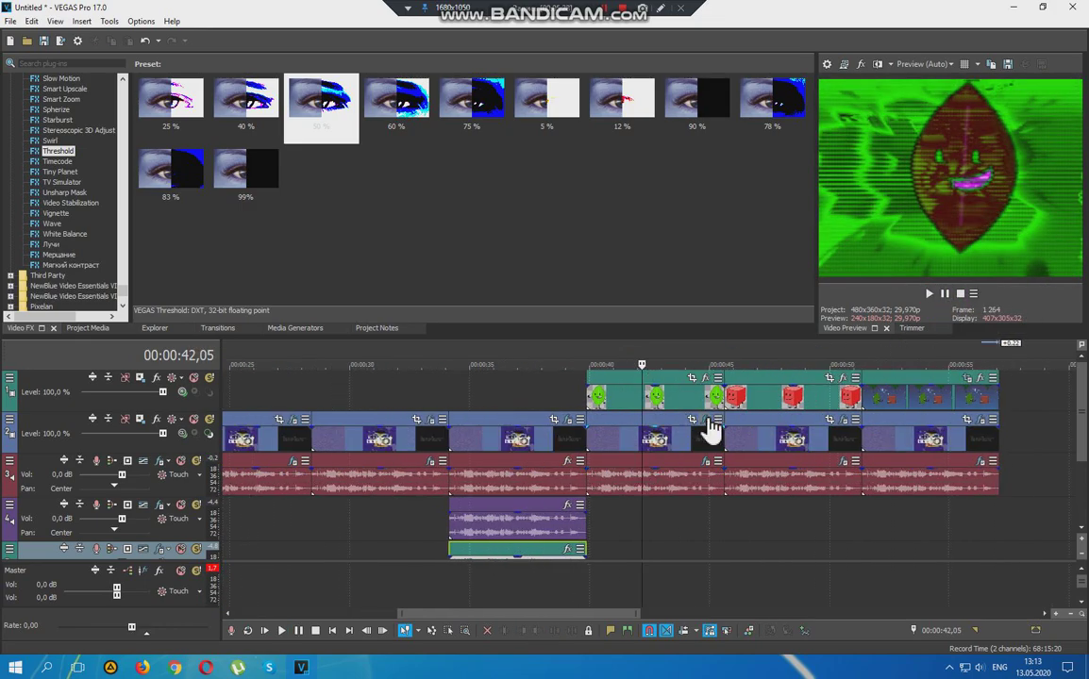
left_click(708, 420)
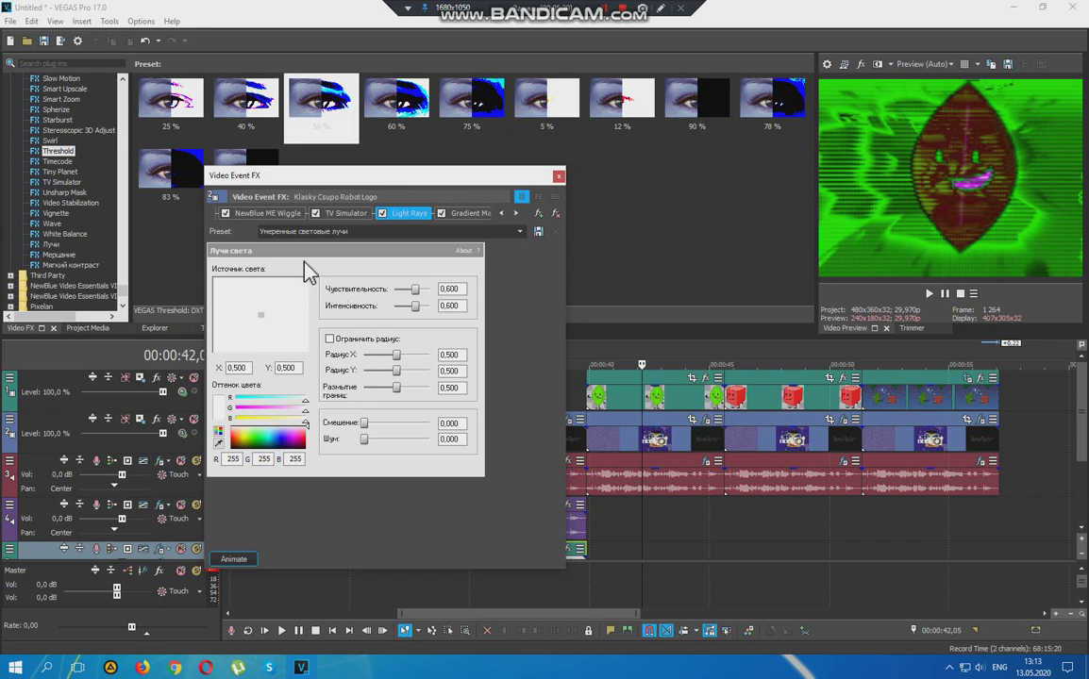
left_click(275, 211)
left_click(502, 214)
left_click(501, 214)
left_click(292, 213)
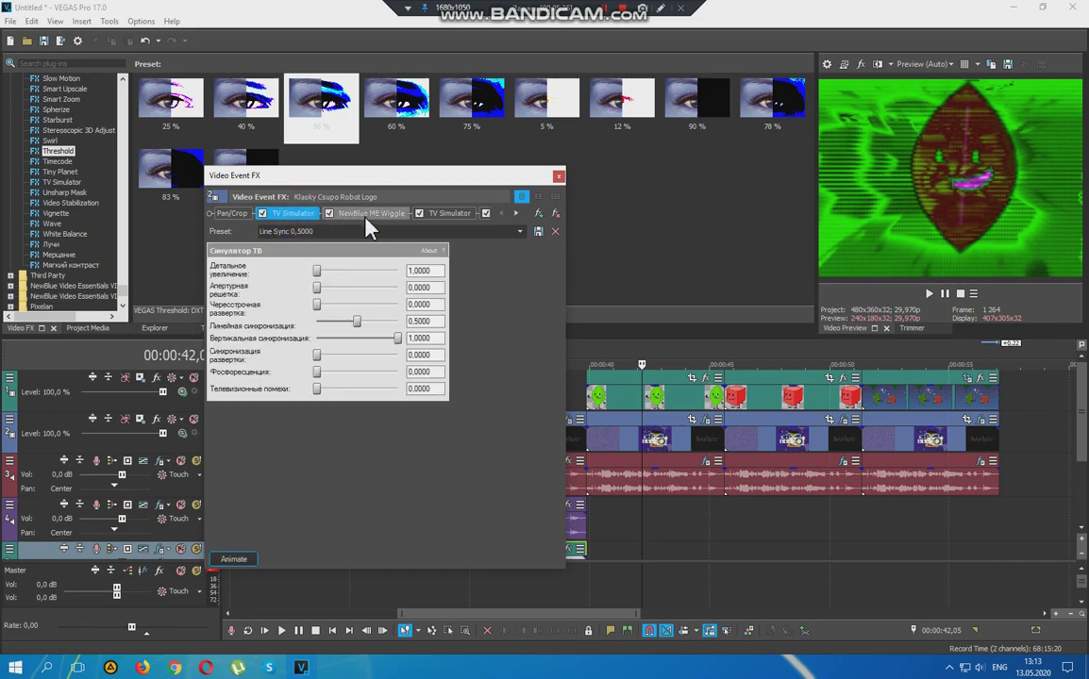
left_click(435, 321)
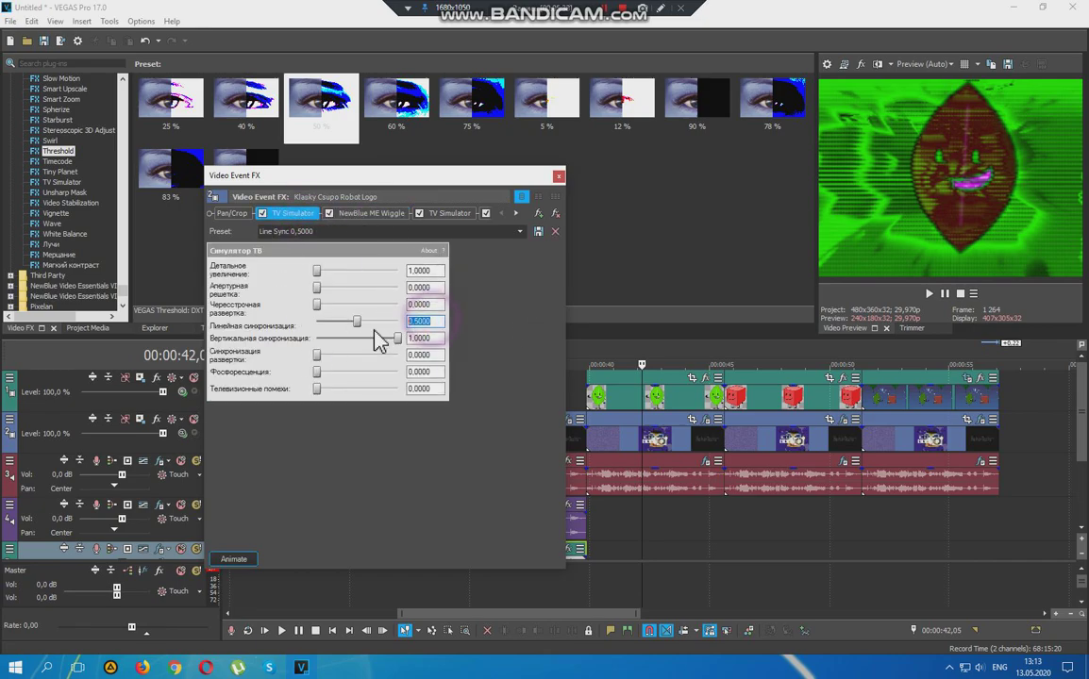
left_click(519, 231)
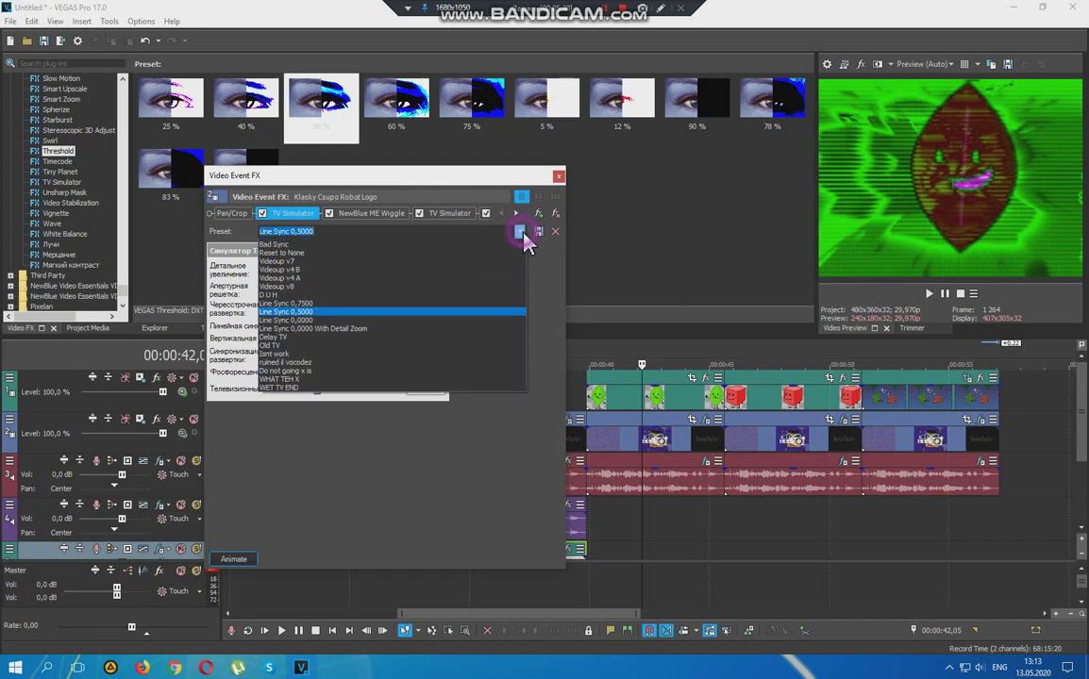
left_click(351, 259)
View the preset lists of NewBlue ME Wiggle and the second TV Simulator in the eighth clip's video chain
left_click(381, 214)
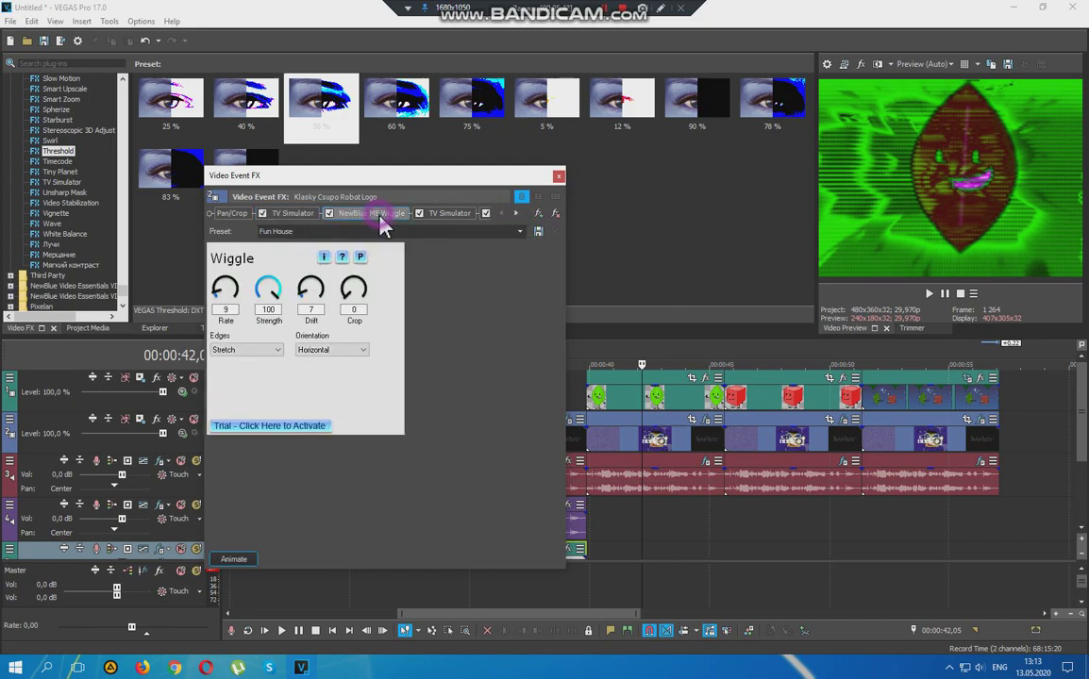
left_click(519, 231)
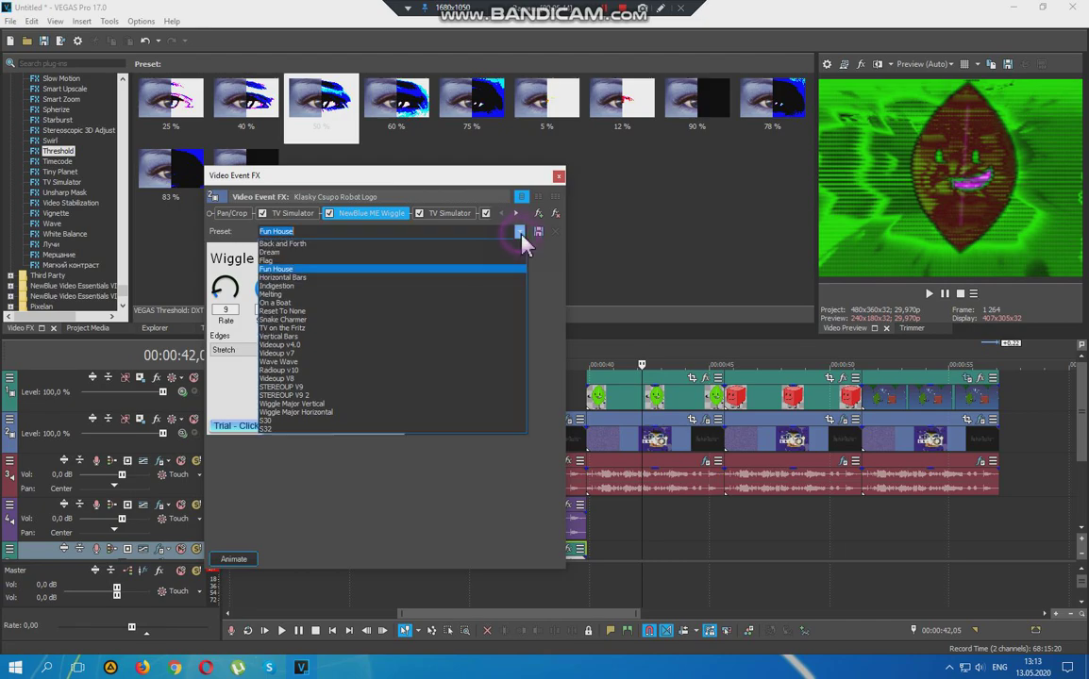
left_click(471, 268)
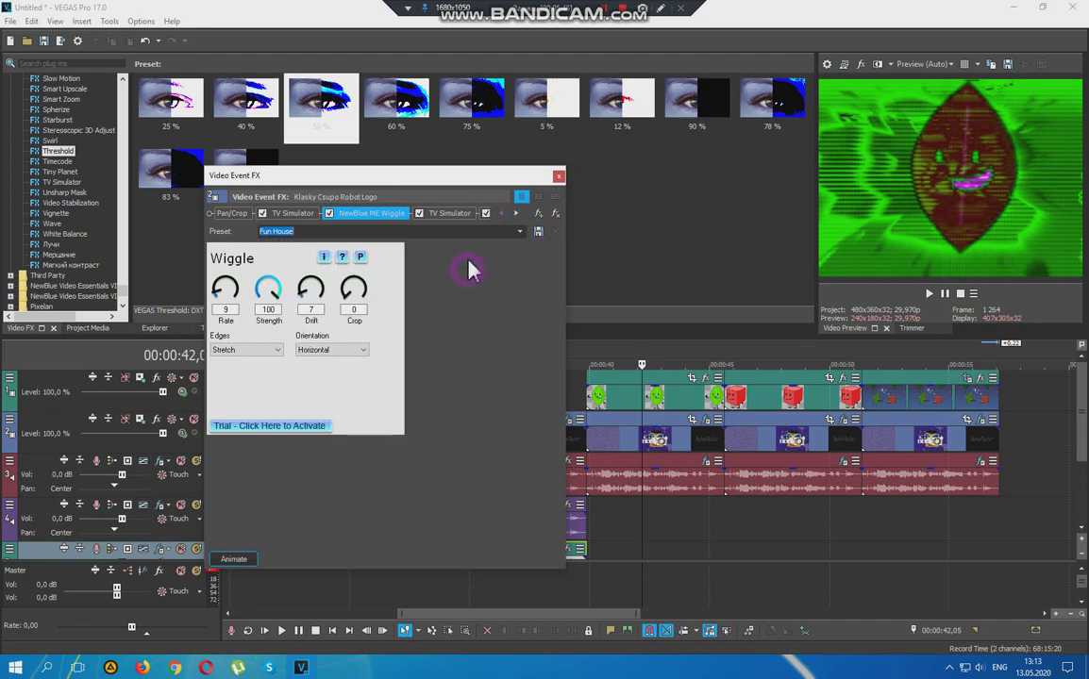
left_click(452, 214)
left_click(517, 232)
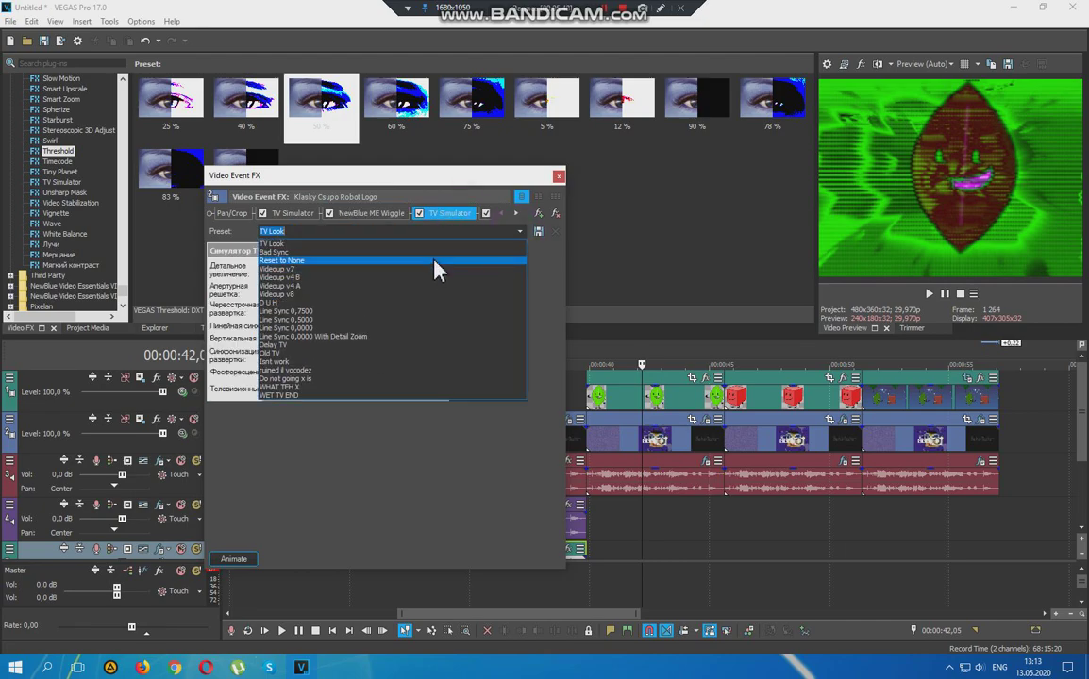
left_click(463, 248)
View the Light Rays settings and preset in the eighth clip's video chain
left_click(517, 214)
left_click(517, 213)
left_click(415, 213)
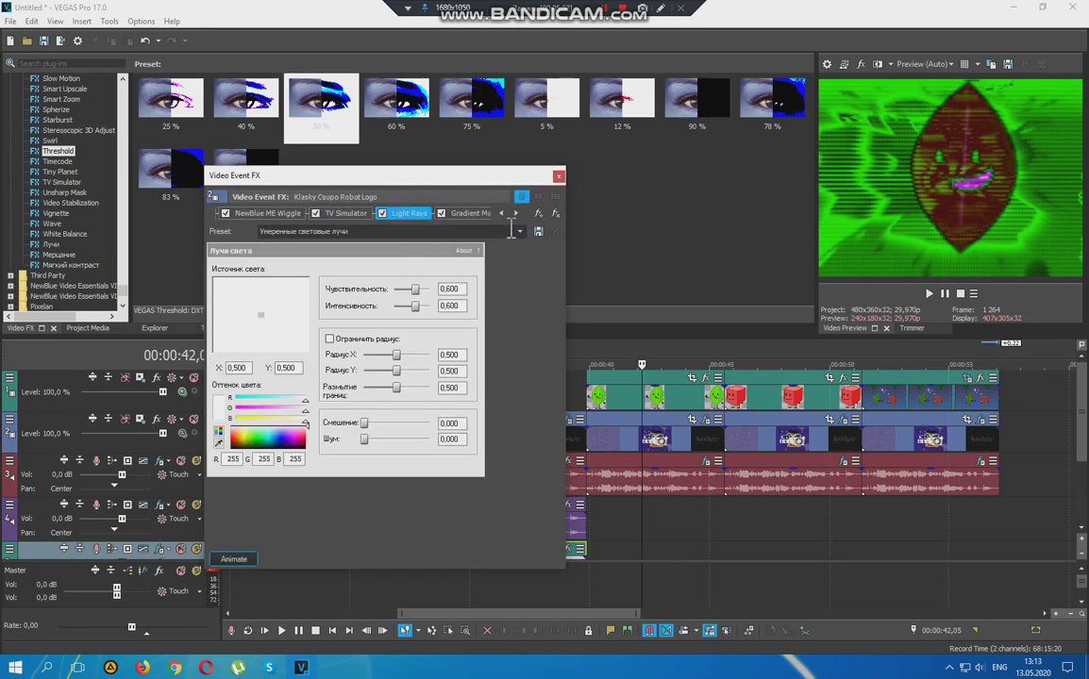
left_click(472, 231)
left_click(483, 259)
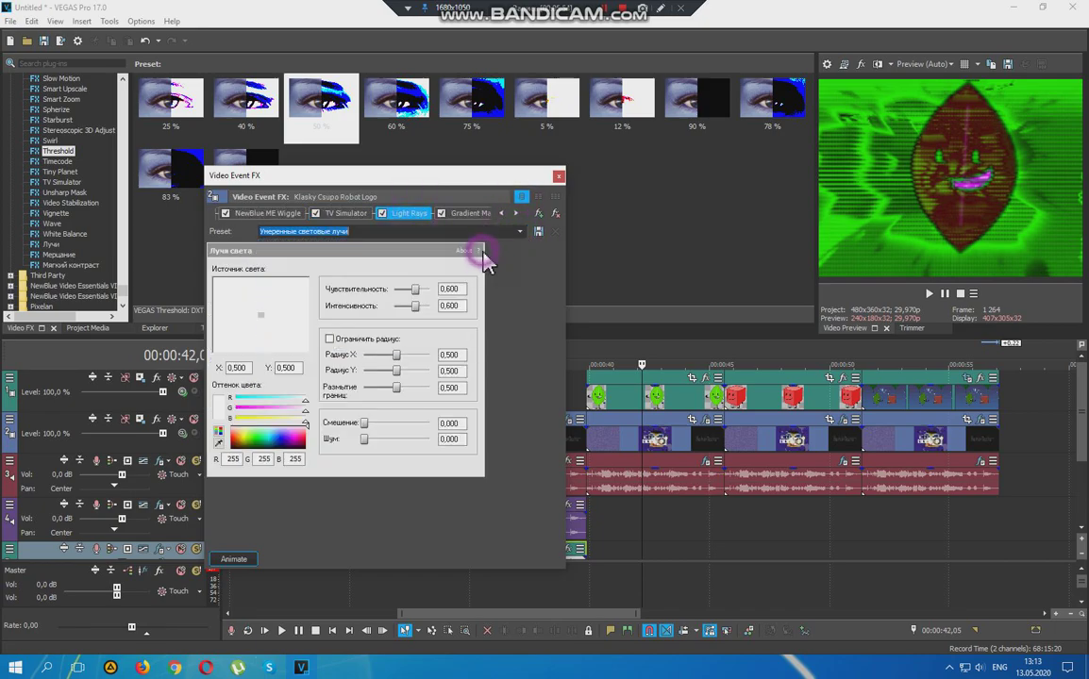
Set the red value of the Gradient Map's middle colour stop to 0, closing the eighth clip's video effects when done
left_click(515, 213)
left_click(383, 213)
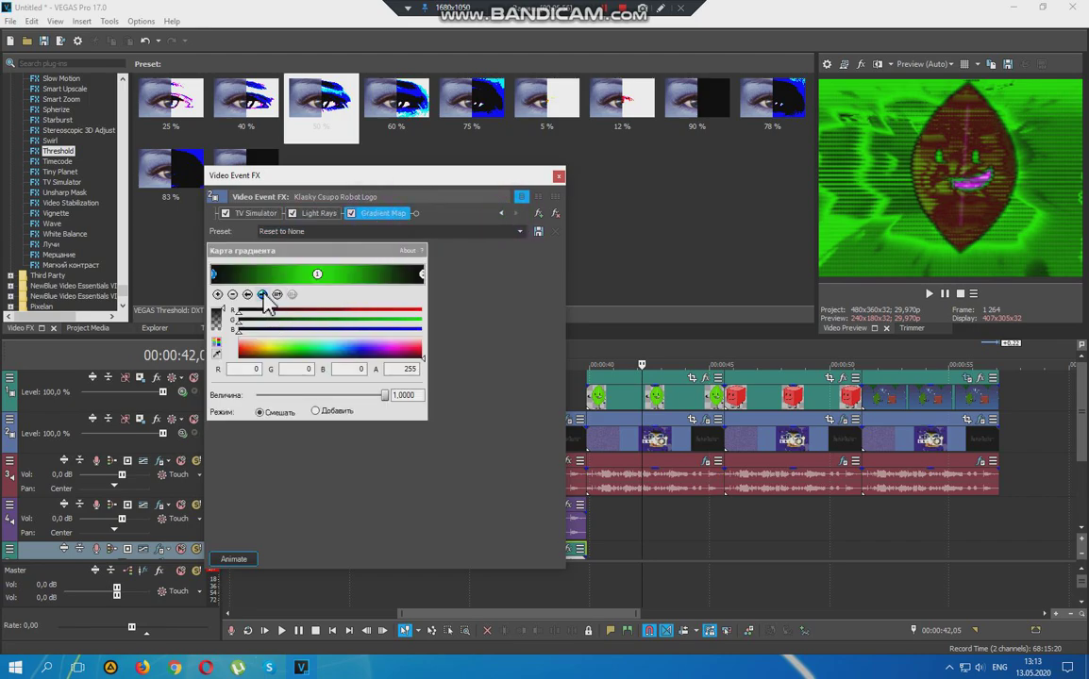
left_click(264, 295)
left_click(264, 295)
left_click(317, 276)
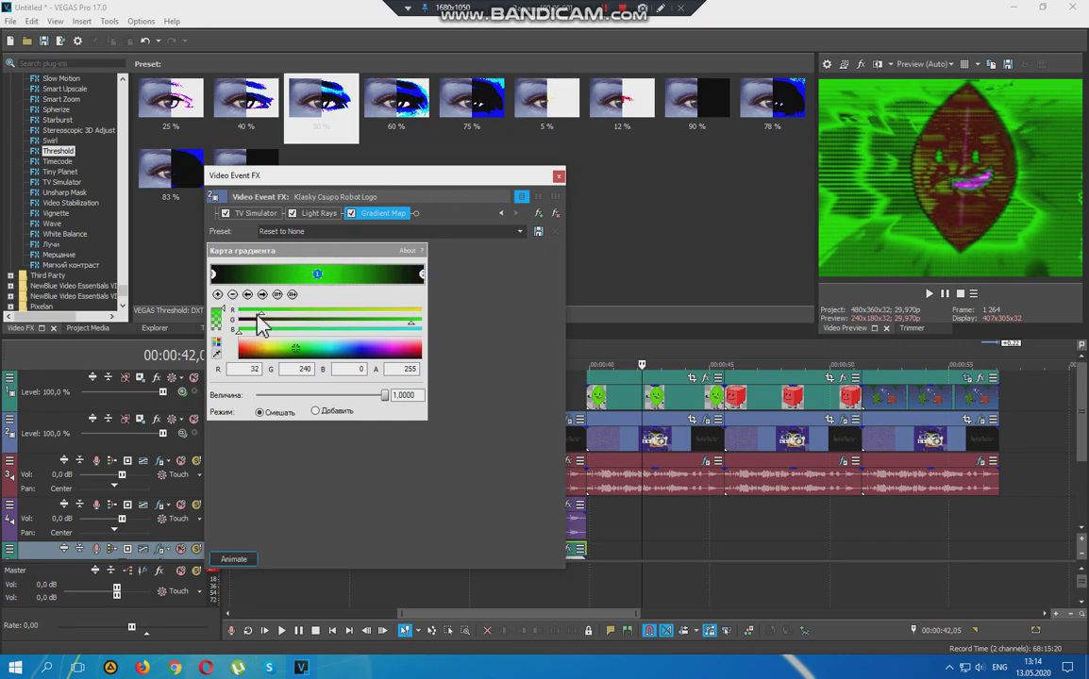
left_click_drag(258, 310, 418, 323)
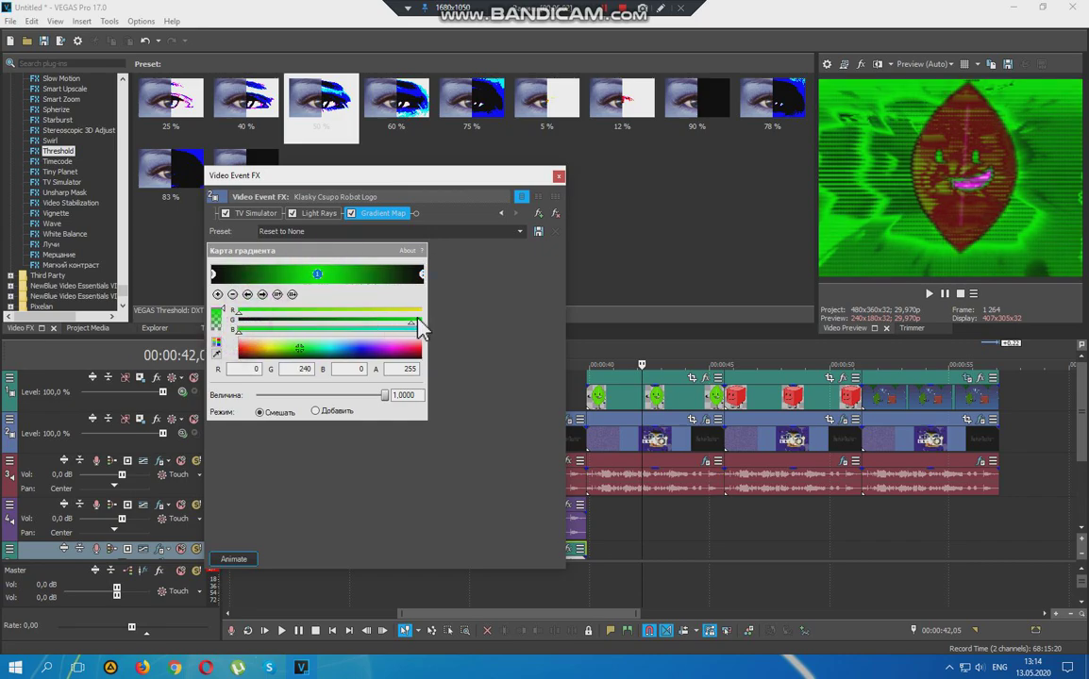
left_click(558, 178)
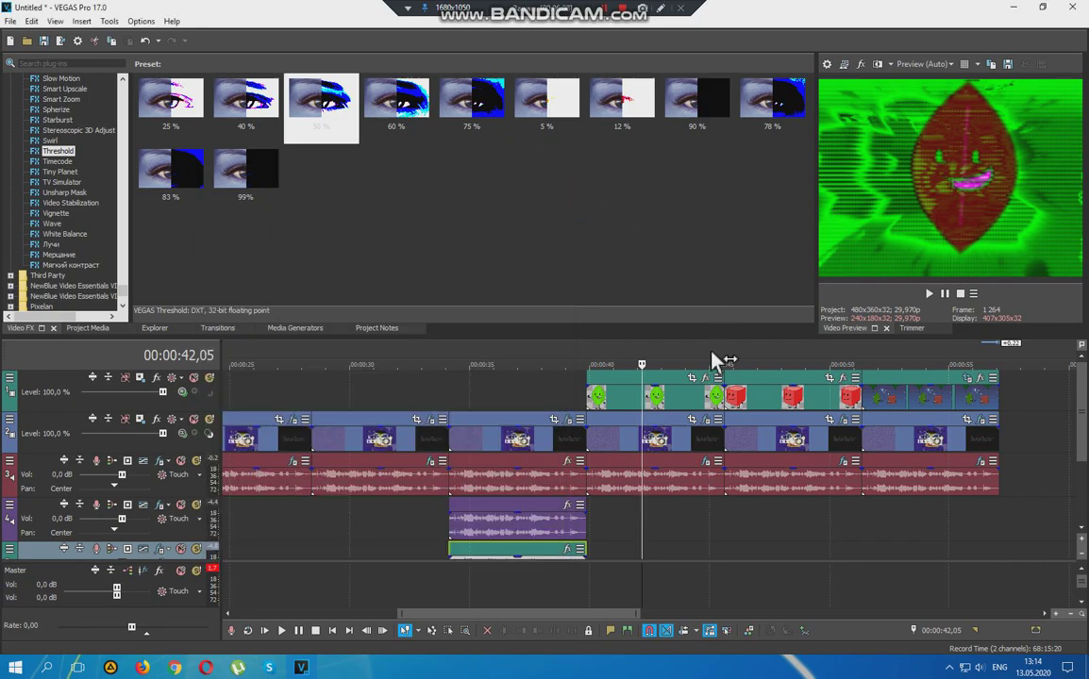
Open the eighth clip's audio effects, try the Orange Vocoder's TALKING VOICES preset, and load its FULL CHORD preset
left_click(706, 461)
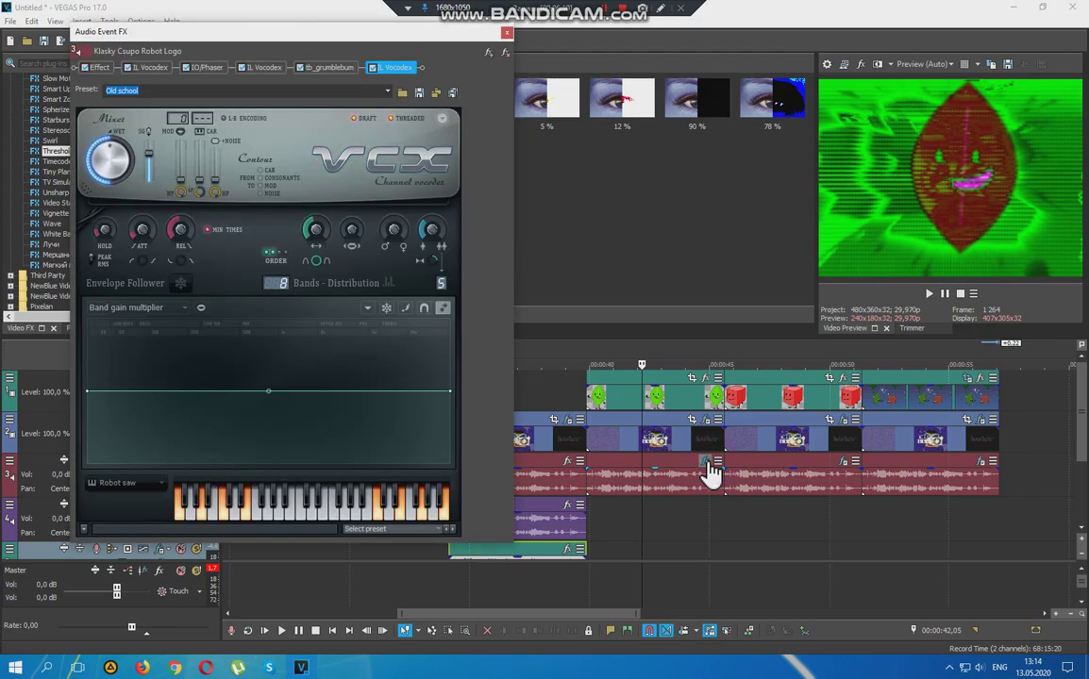
left_click(98, 68)
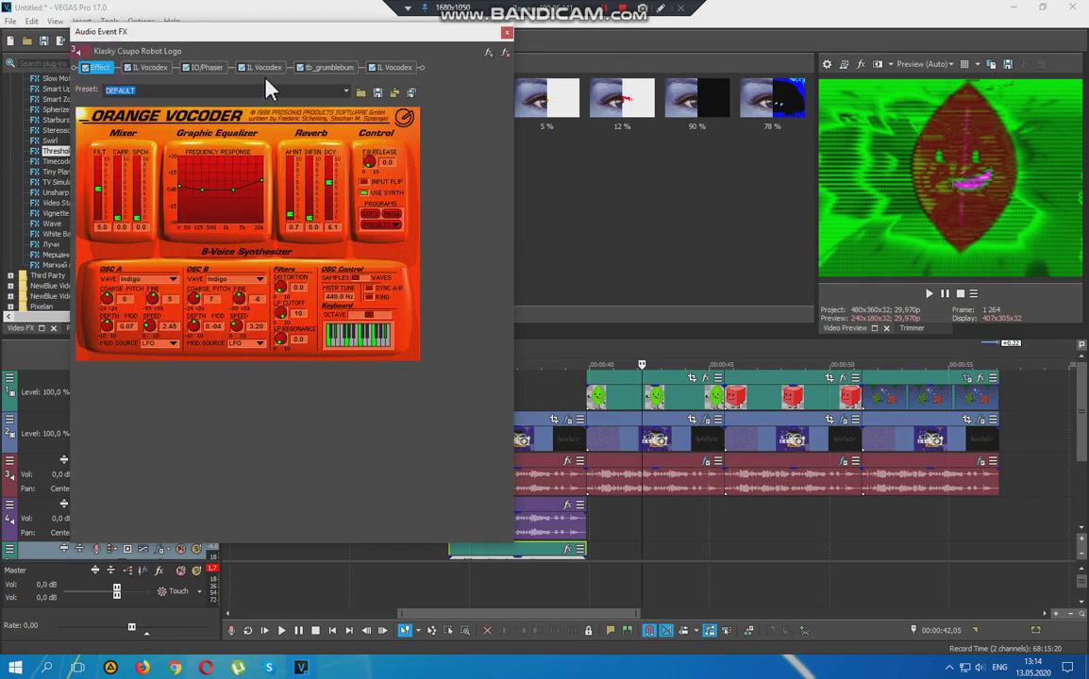
left_click(346, 91)
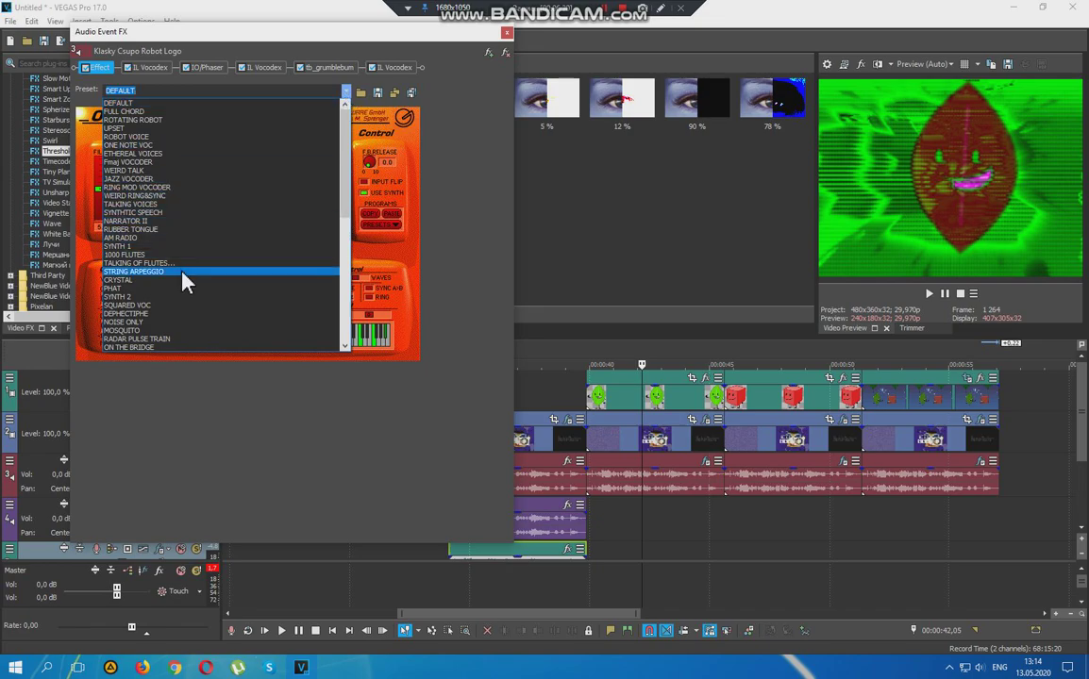
left_click(180, 214)
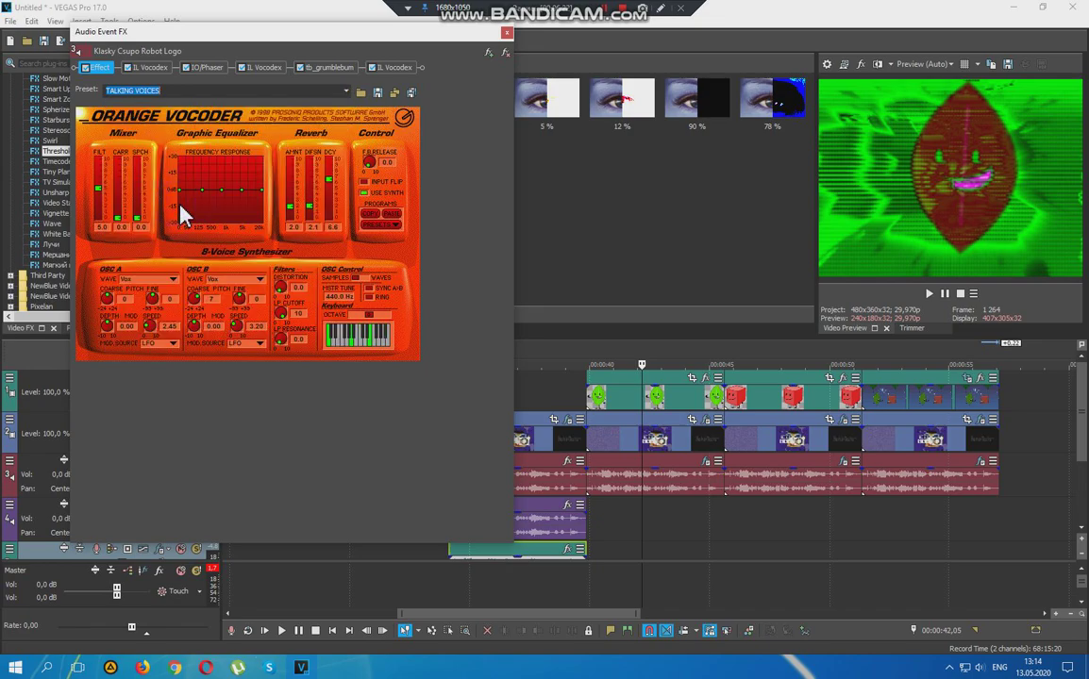
left_click(605, 22)
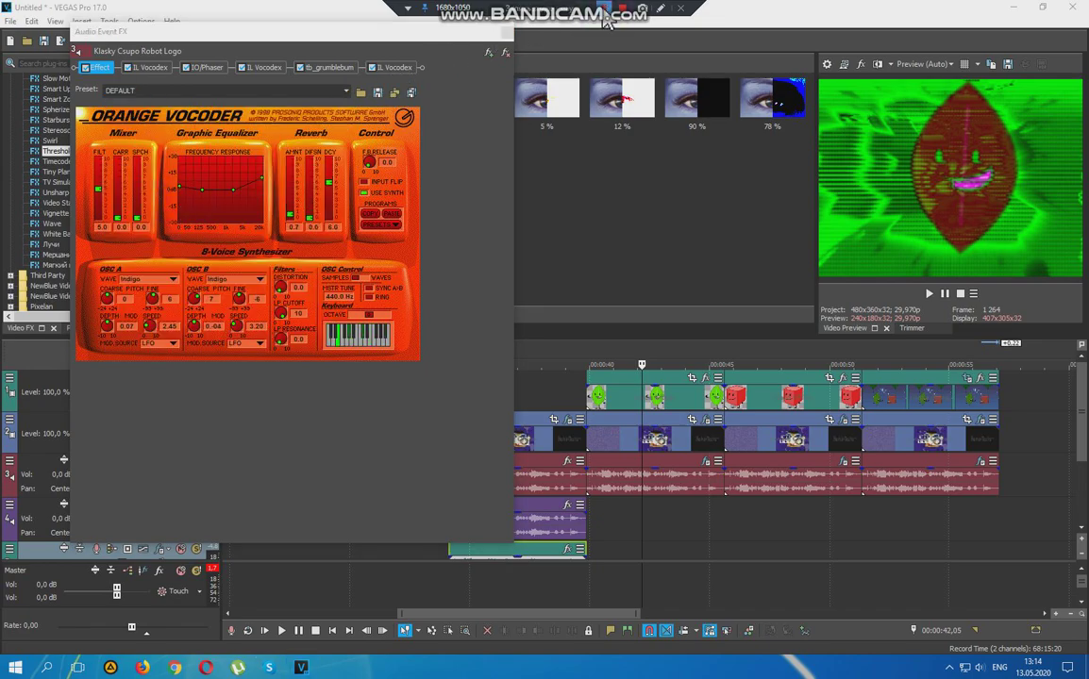
left_click(346, 92)
left_click(130, 97)
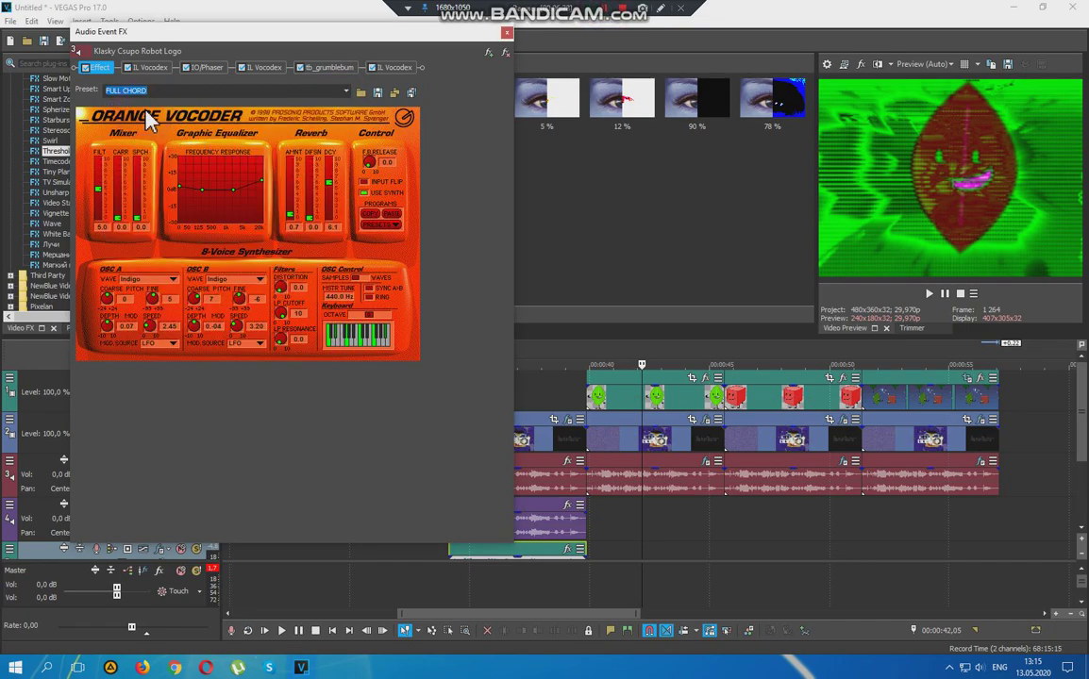
In the eighth clip's audio chain, load Backing voices in the first IL Vocodex and 16 Segments in the IO/Phaser
left_click(151, 68)
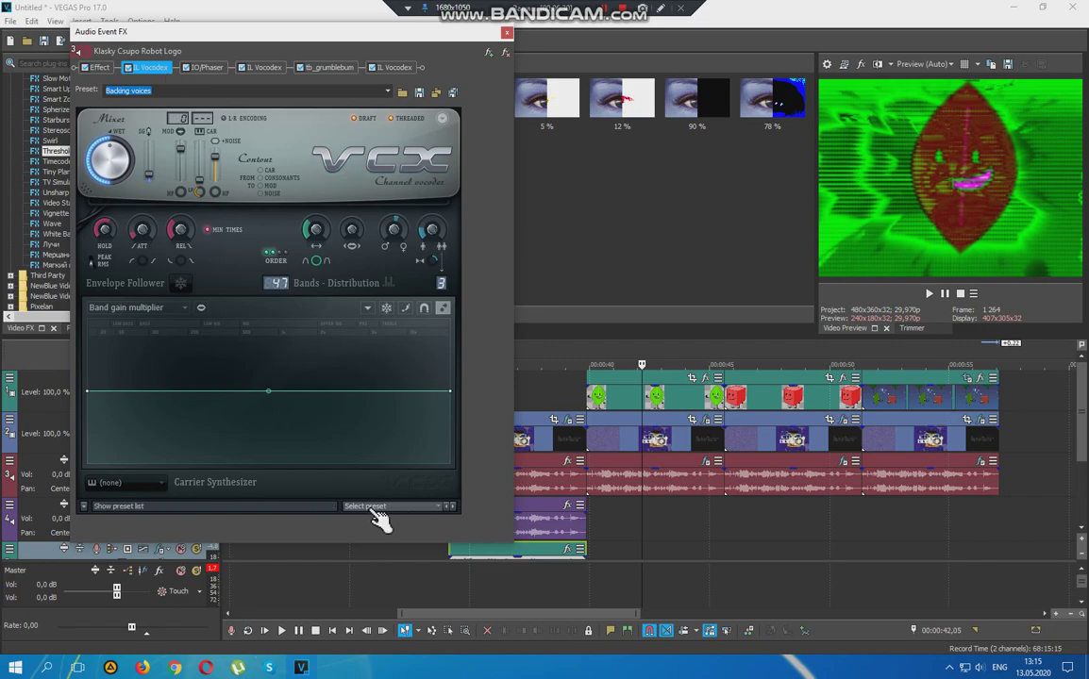
left_click(377, 506)
left_click(378, 614)
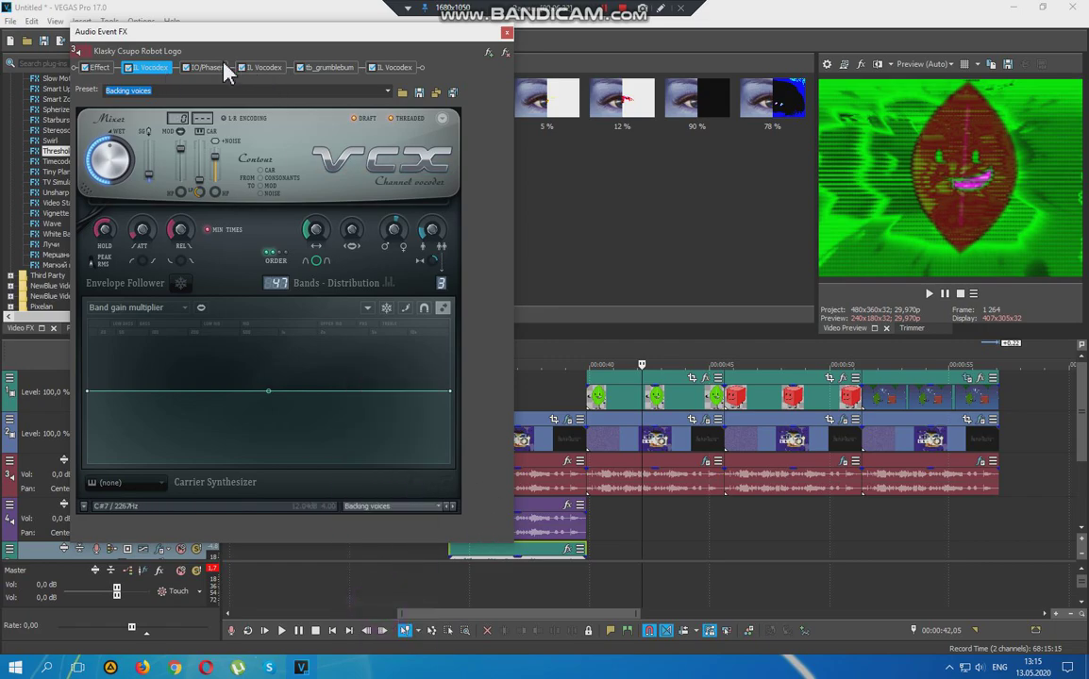
left_click(209, 68)
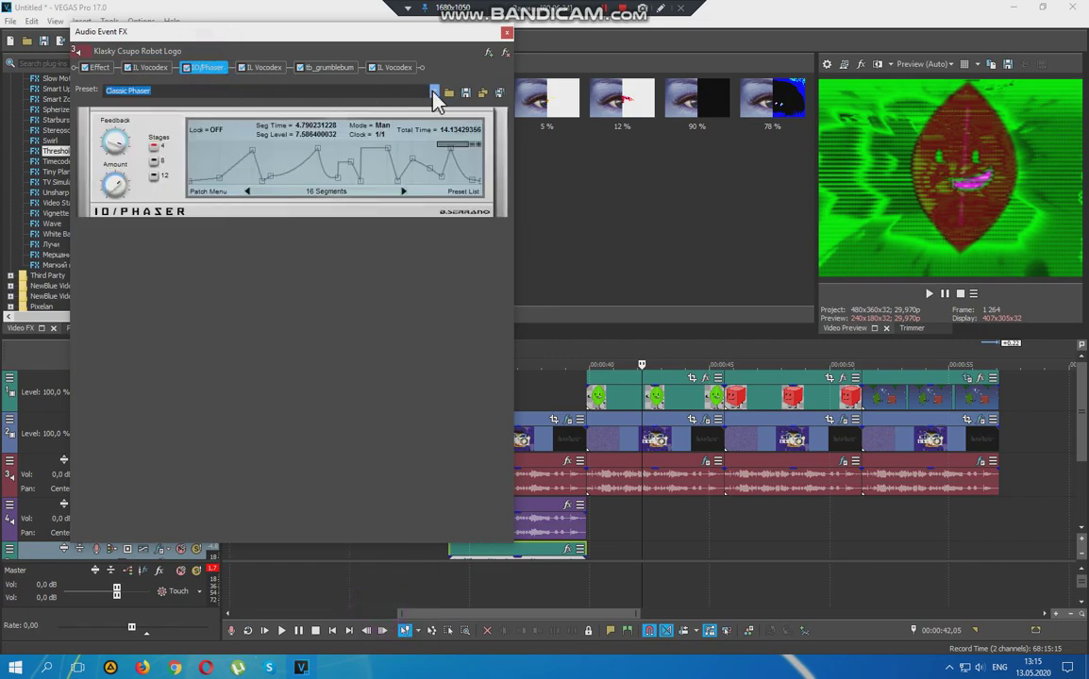
left_click(433, 91)
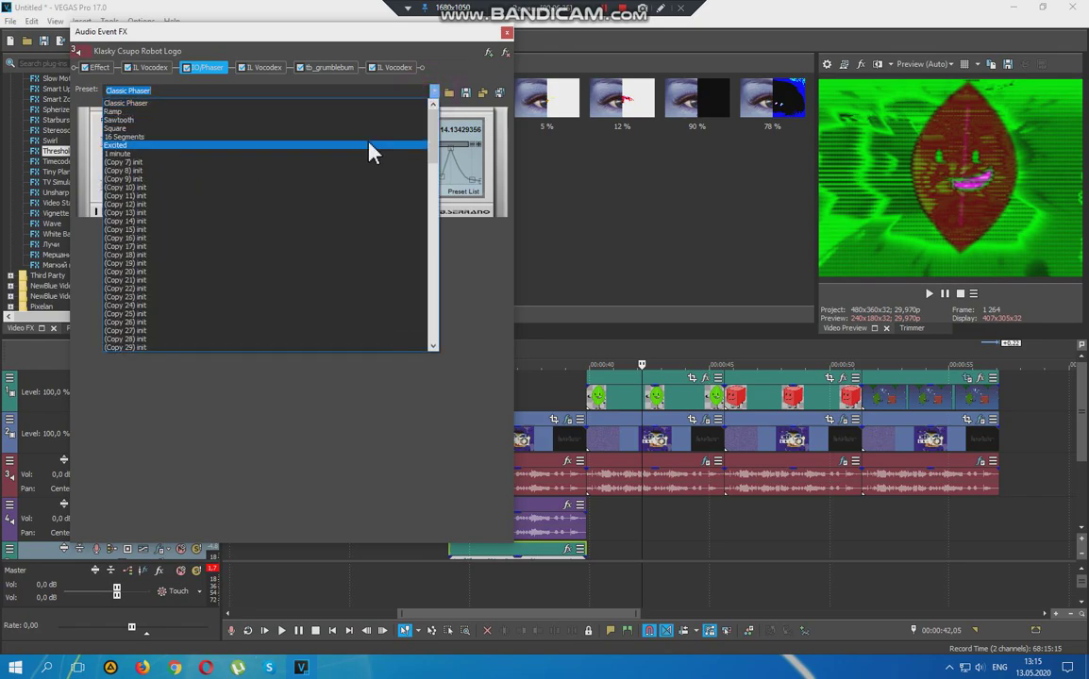
left_click(373, 151)
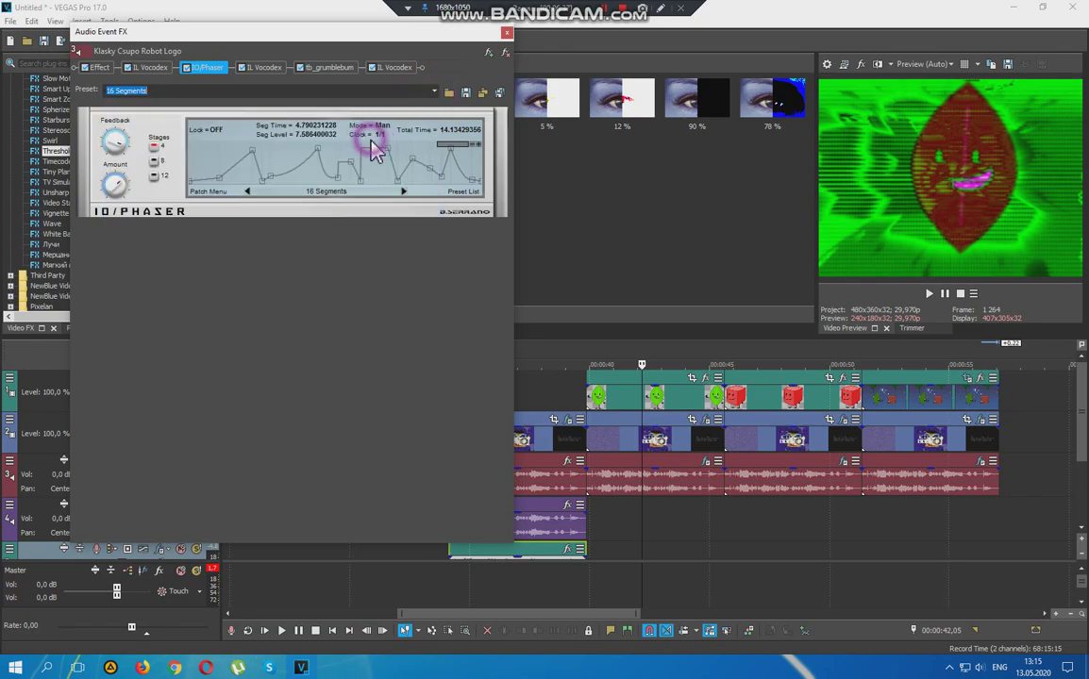
Check the second IL Vocodex's presets, then view the tb_grumblebum and last IL Vocodex settings in the eighth clip's audio chain
left_click(268, 69)
left_click(398, 505)
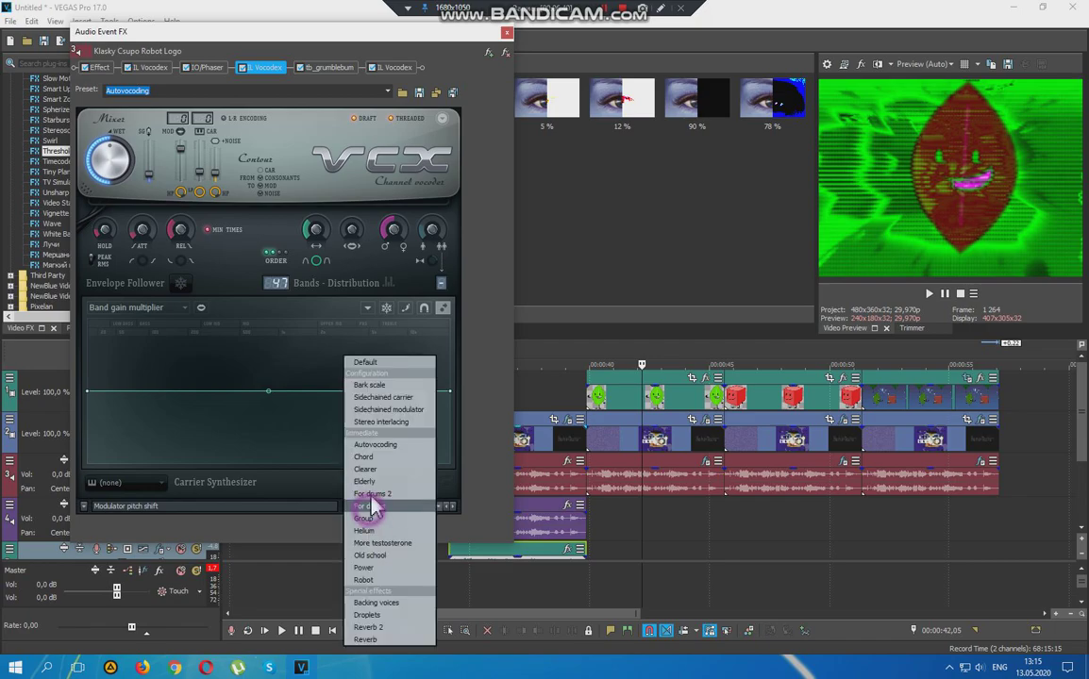
left_click(383, 459)
left_click(331, 71)
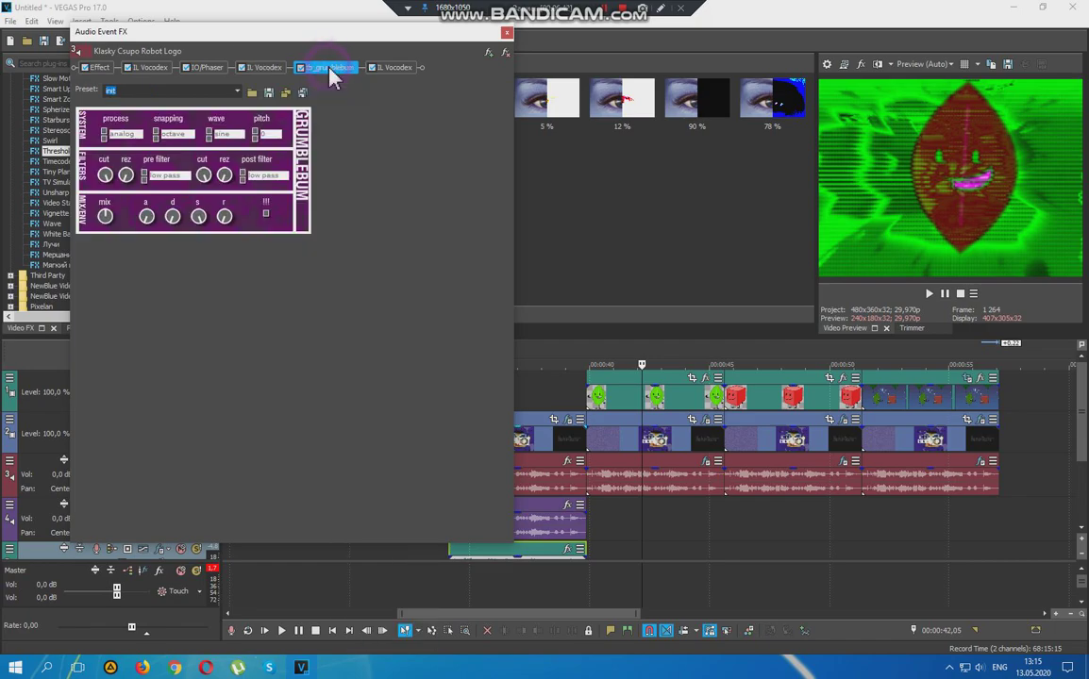
left_click(410, 69)
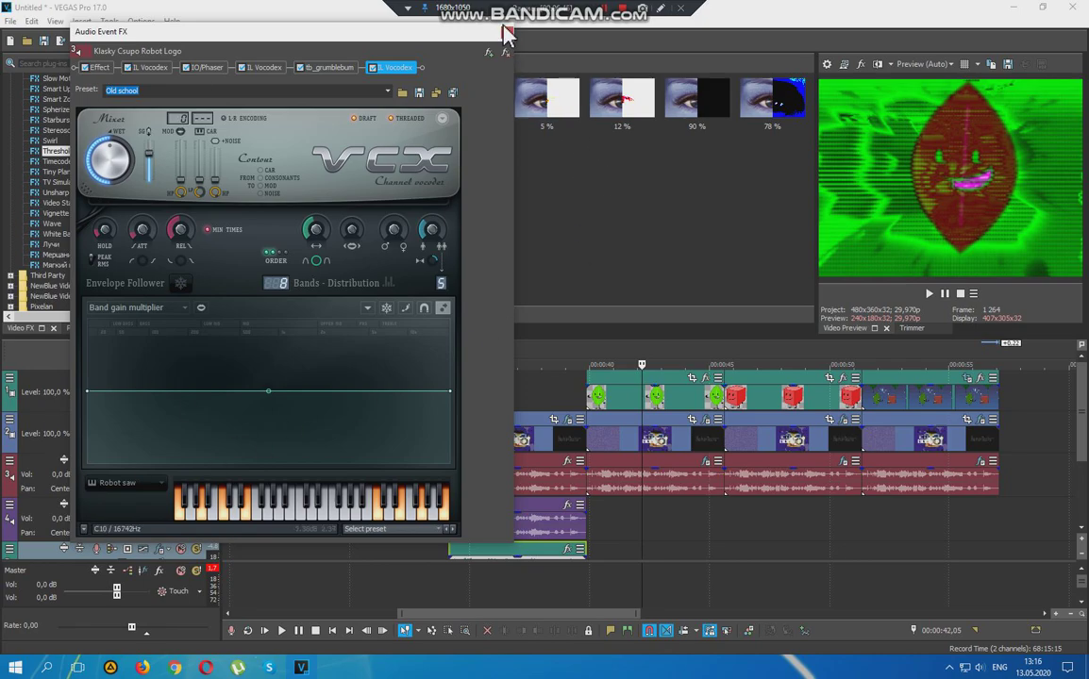
Add the on-screen caption "8. Leafyup V1" over the empty area beside the audio effects window
left_click(660, 8)
type("Leafuyup V1")
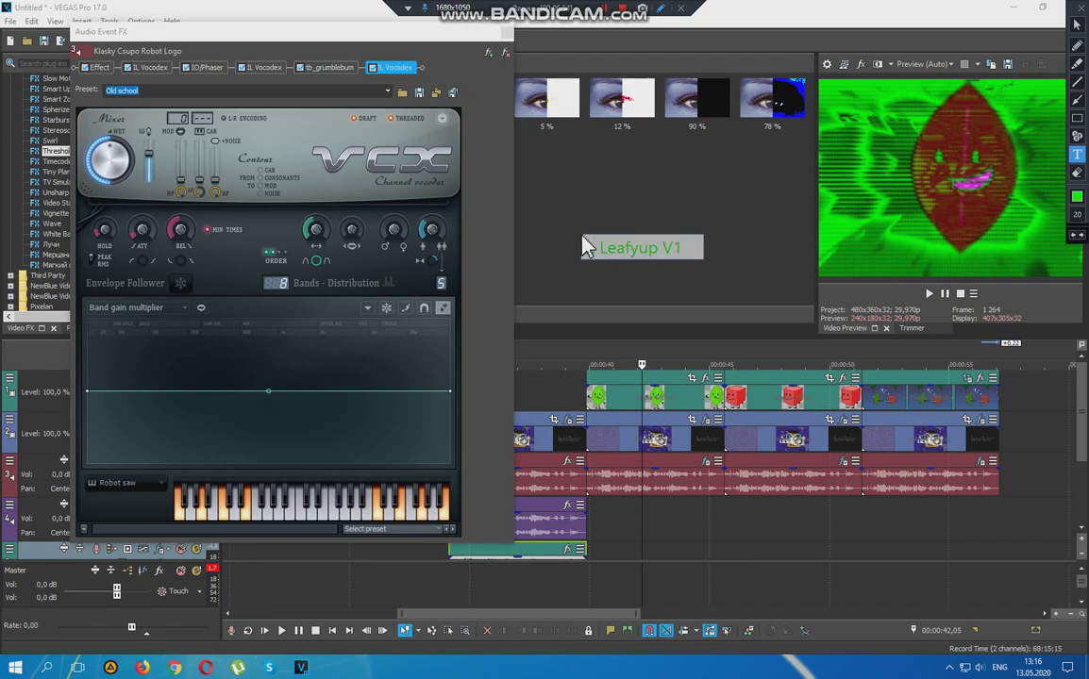
key("Home")
type("8.")
left_click(695, 295)
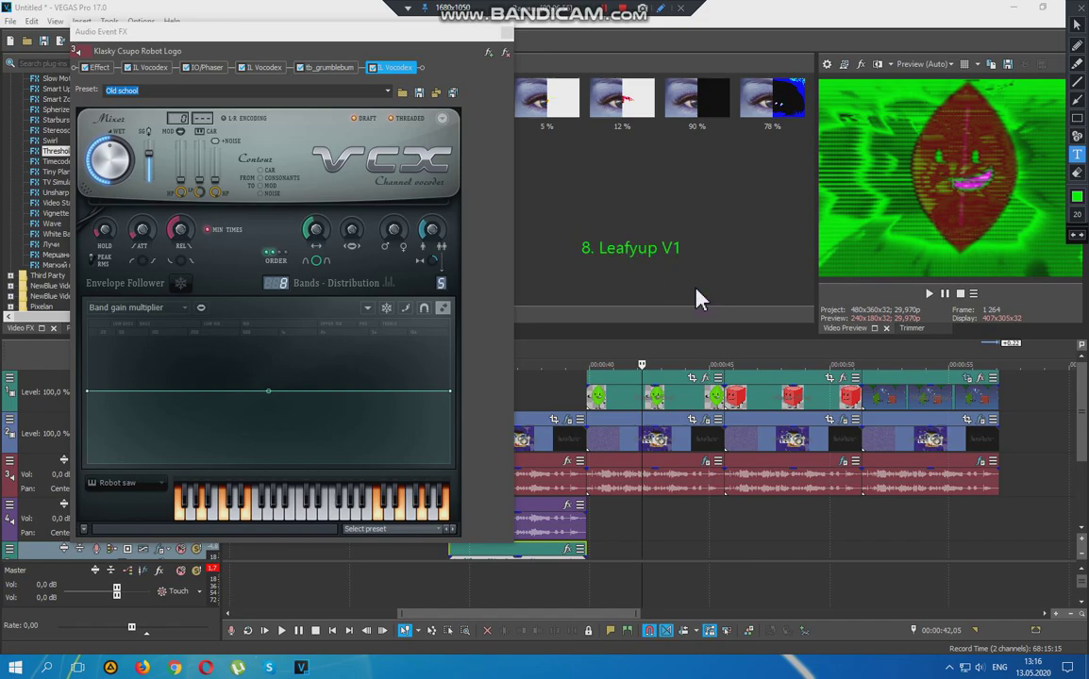
Close the eighth clip's audio effects, play the clip from its start, and pause playback in the ninth clip
left_click(506, 32)
left_click(595, 436)
left_click(934, 288)
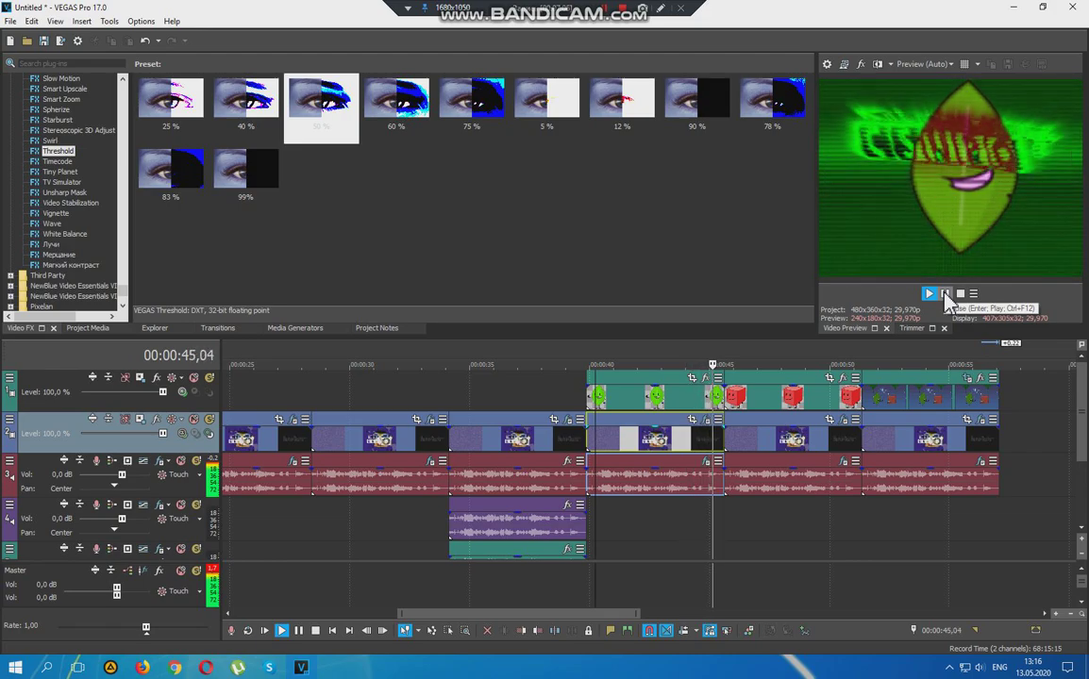
left_click(947, 295)
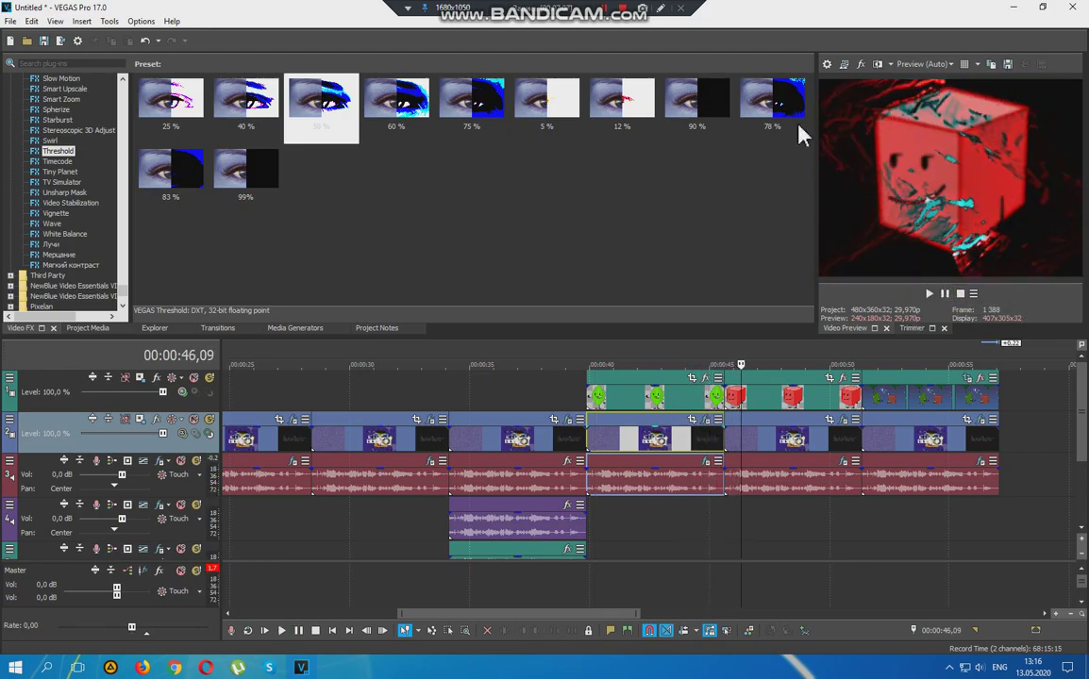
Caption the ninth clip "Blockyup V1" on screen, leaving drawing mode when done
left_click(664, 13)
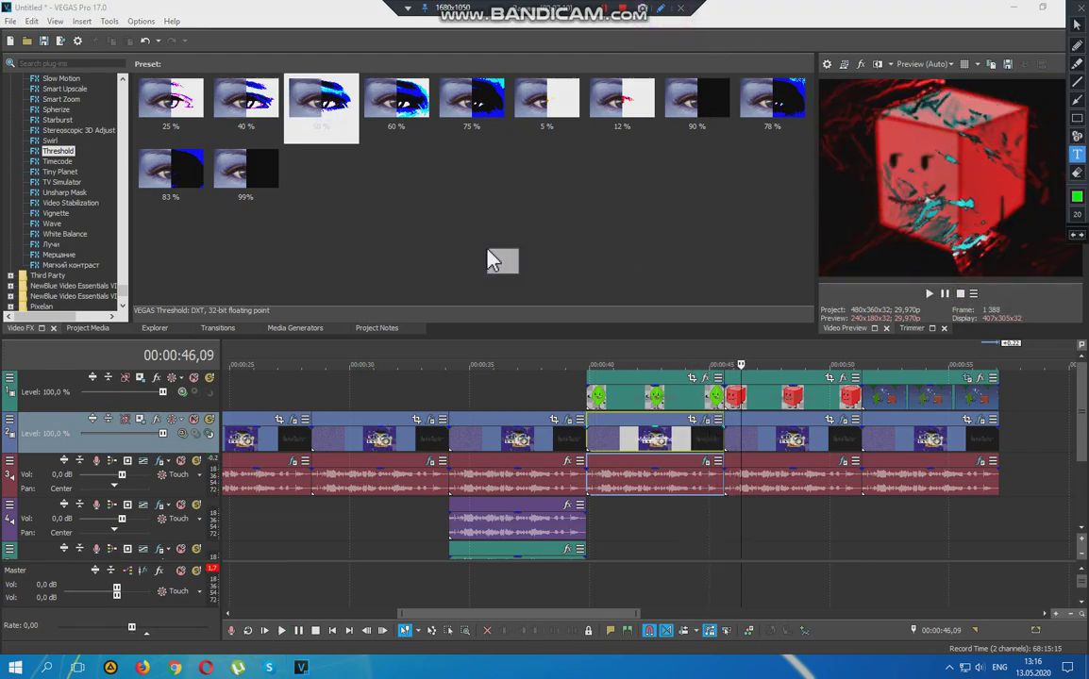
type("blockyup V1")
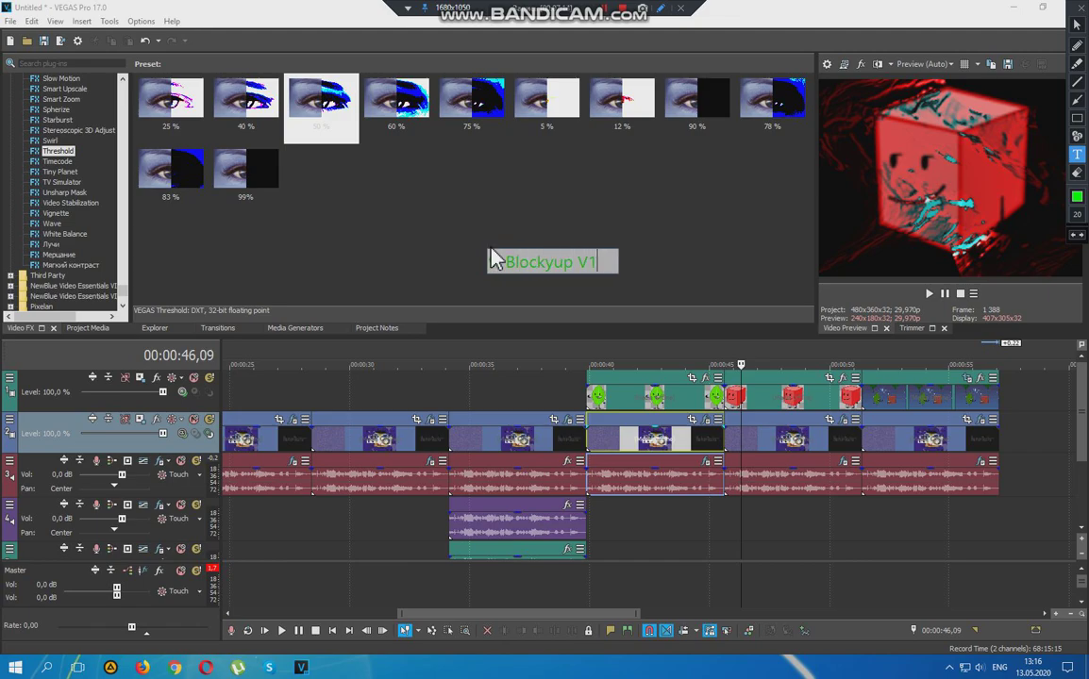
left_click(476, 198)
left_click(661, 9)
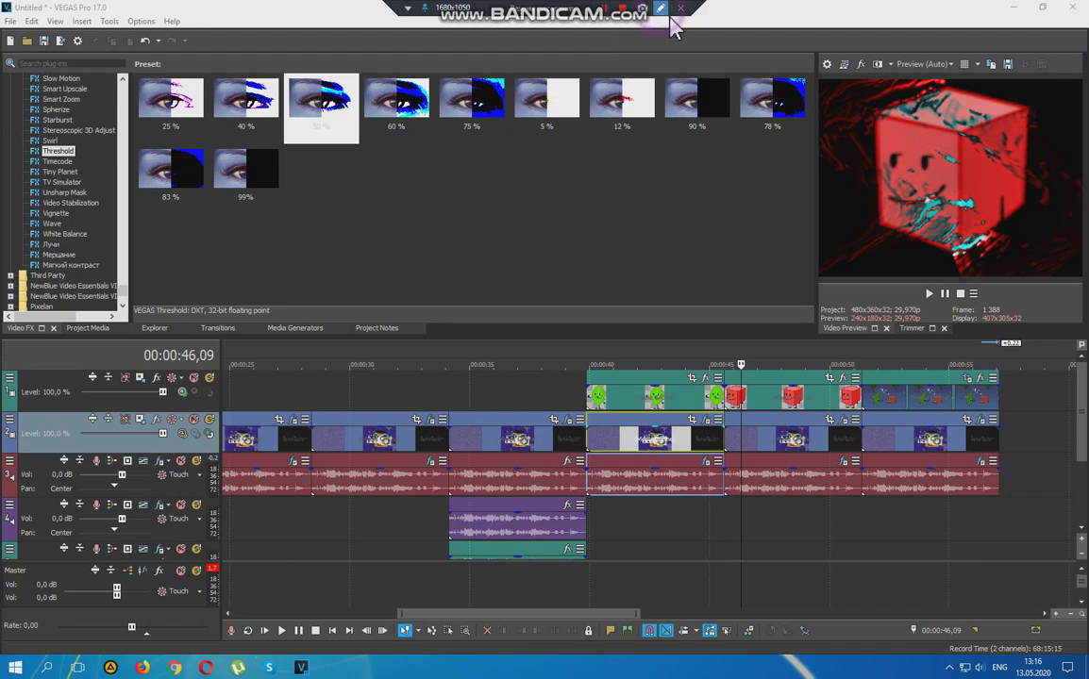
Open the ninth clip's video effects and view the Convolution Kernel and first NewBlue ME Wiggle settings
left_click(844, 423)
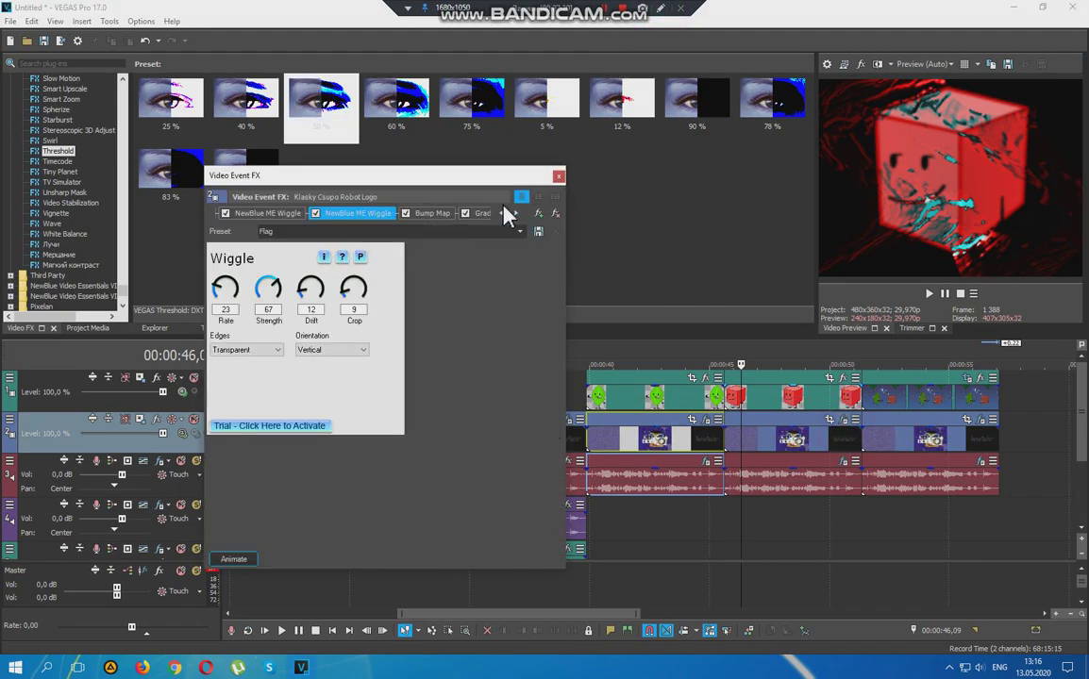
left_click(500, 214)
left_click(294, 213)
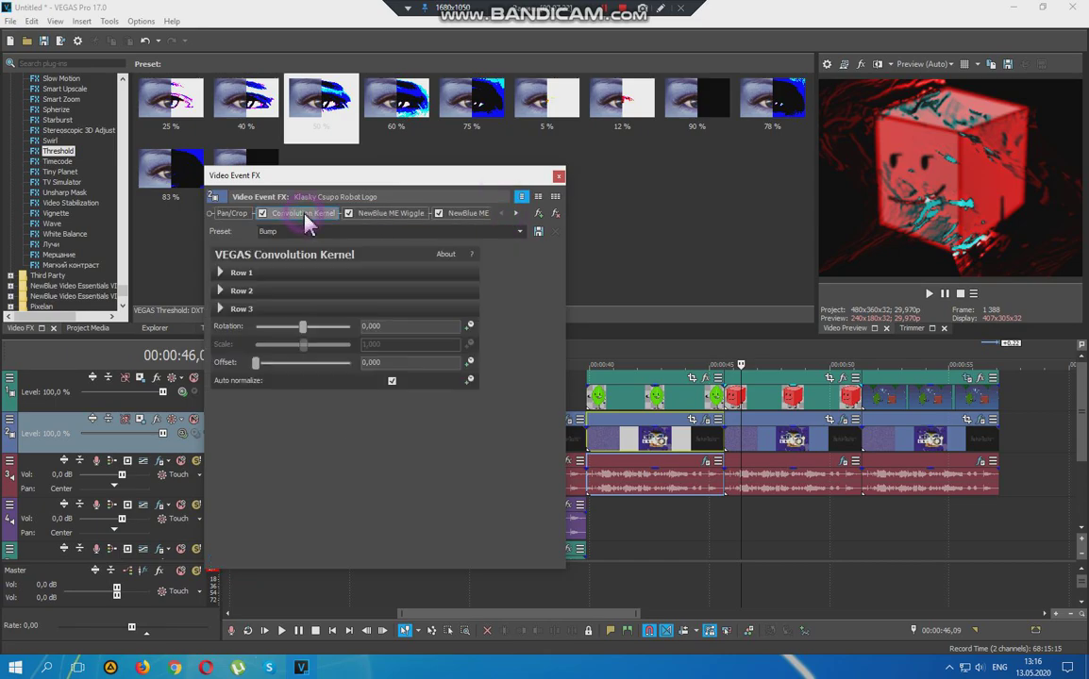
left_click(403, 213)
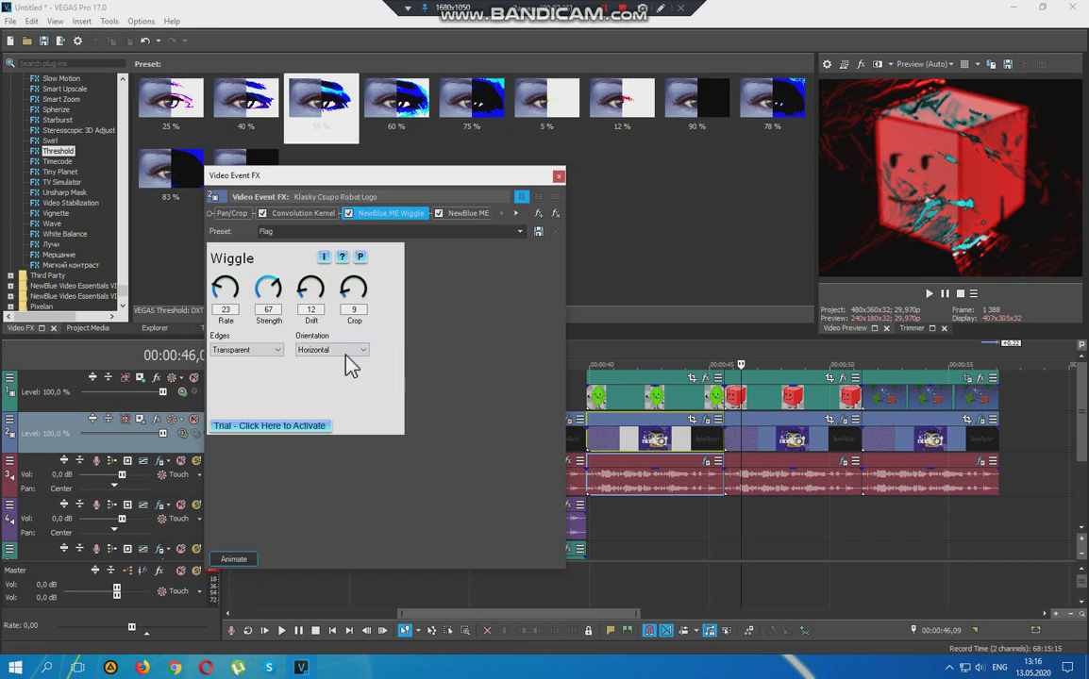
Set the orientation of the ninth clip's second NewBlue ME Wiggle to Vertical
left_click(469, 215)
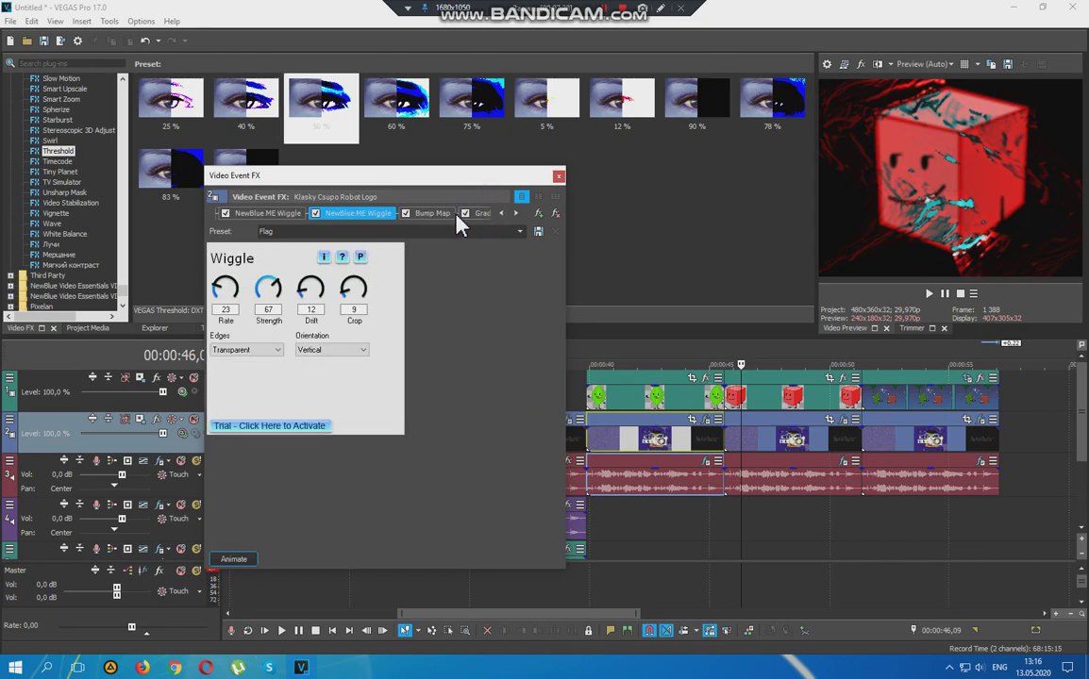
left_click(319, 351)
left_click(326, 370)
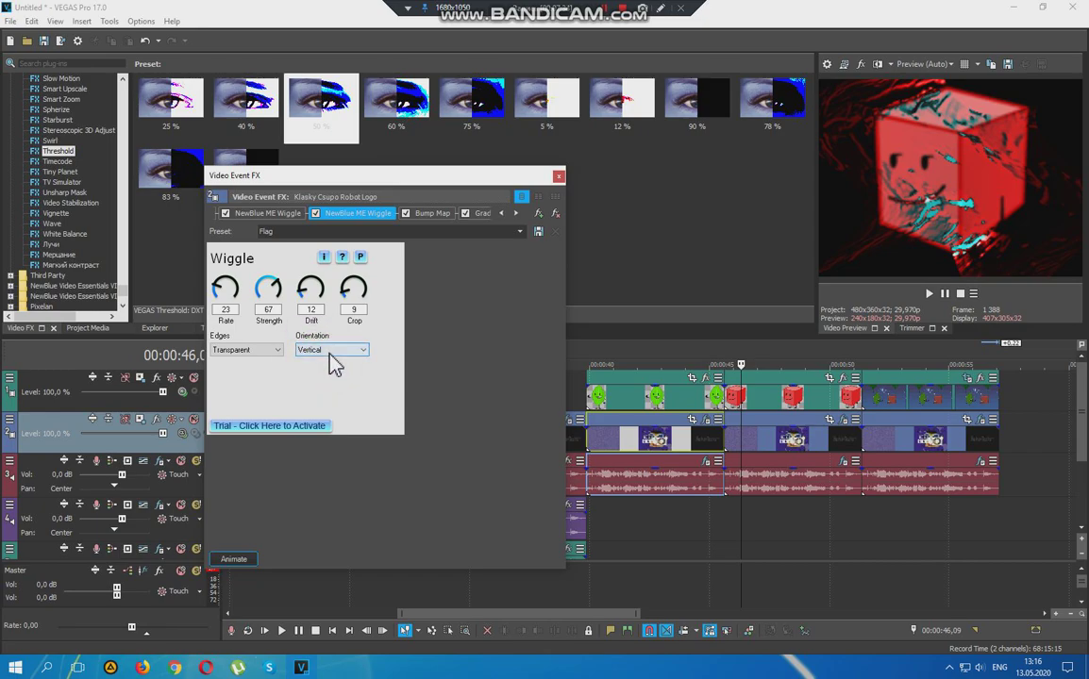
Try the Fun House preset in the ninth clip's first NewBlue ME Wiggle, then restore the Flag preset
left_click(279, 214)
left_click(519, 232)
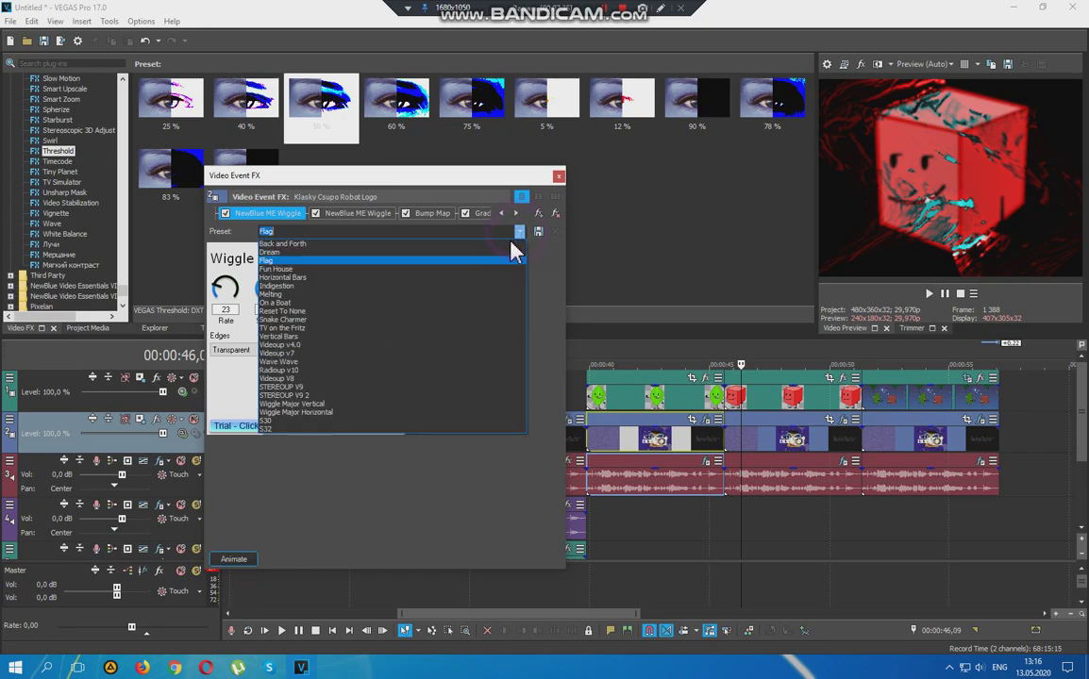
left_click(486, 274)
left_click(519, 233)
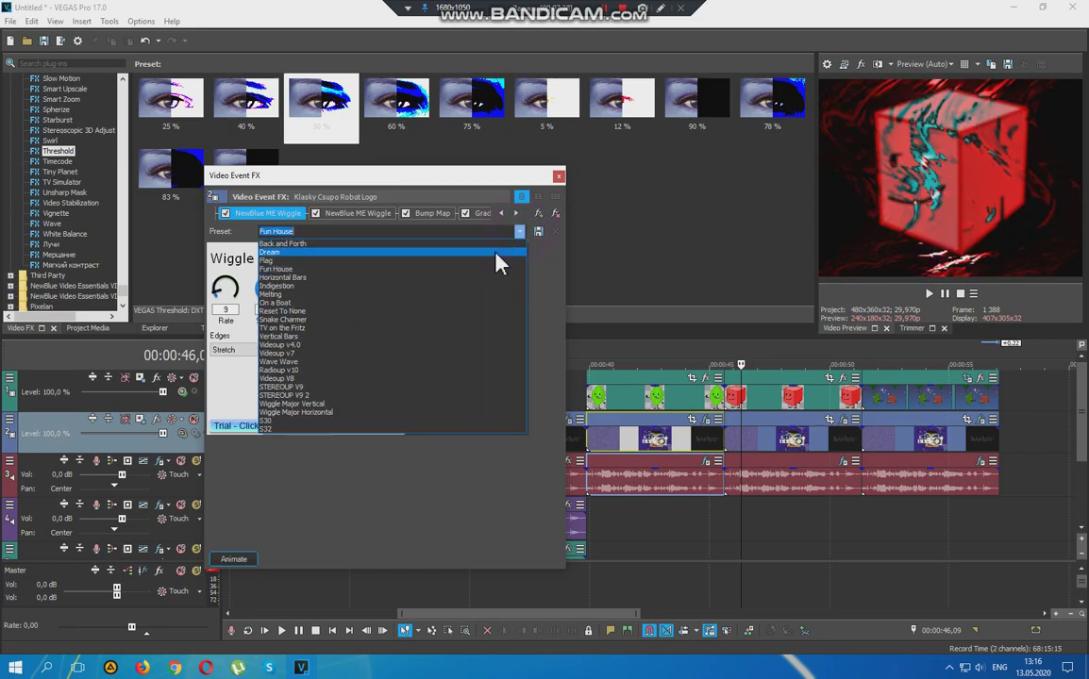
left_click(489, 272)
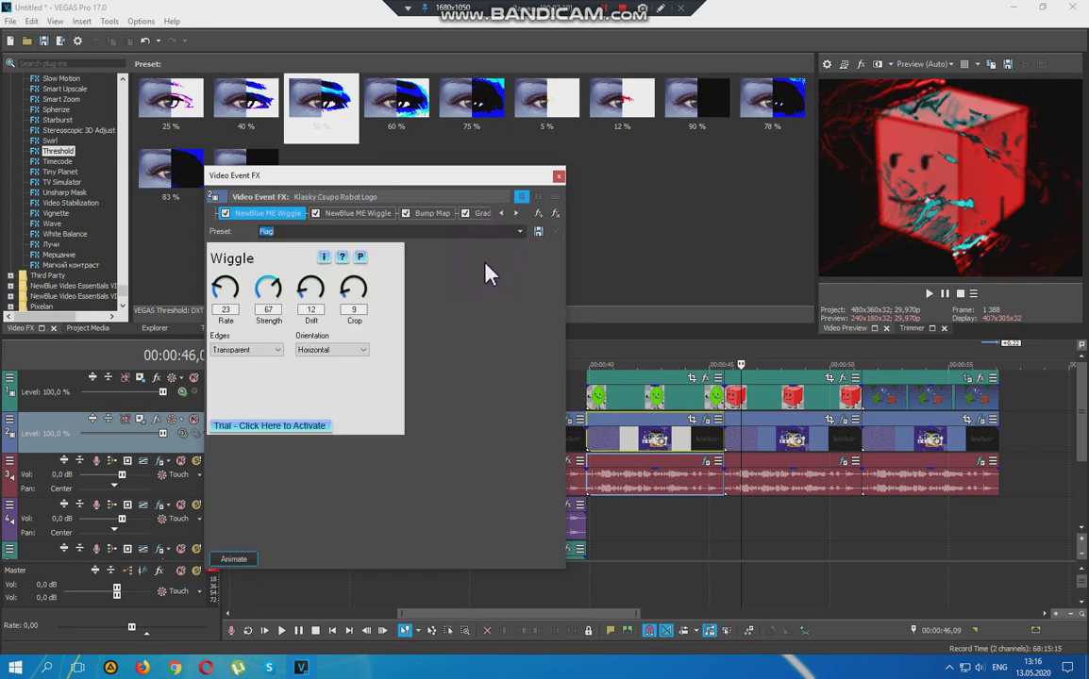
Review the second Wiggle's settings and reapply the Spotlight Up (flat) preset to the Bump Map in the ninth clip's chain
left_click(358, 213)
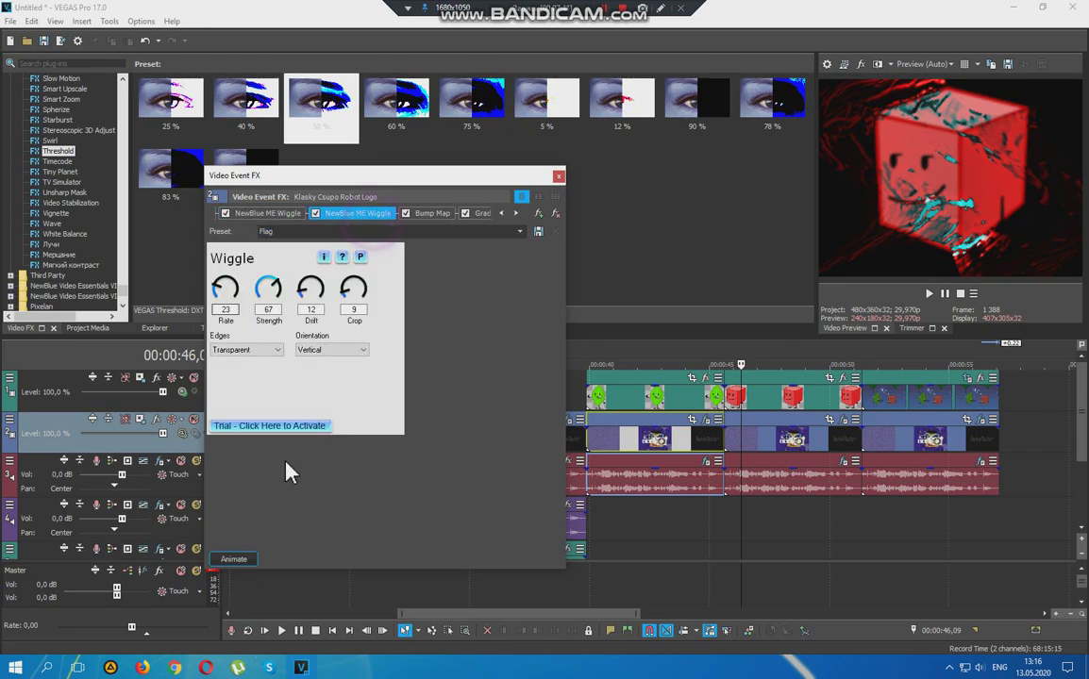
left_click(445, 215)
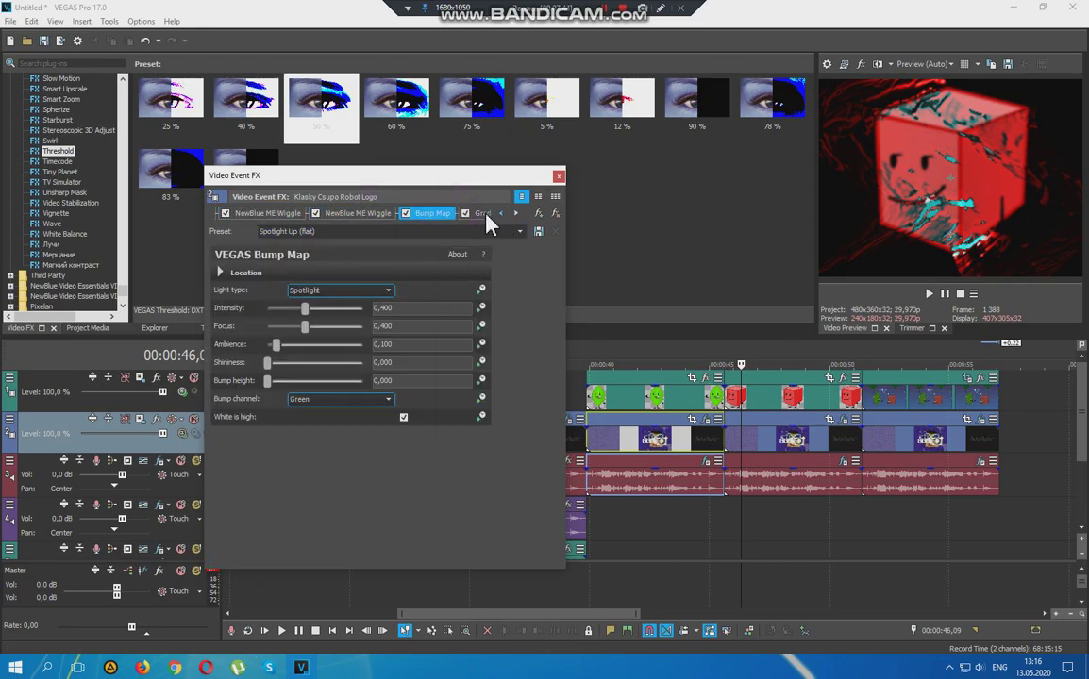
left_click(519, 232)
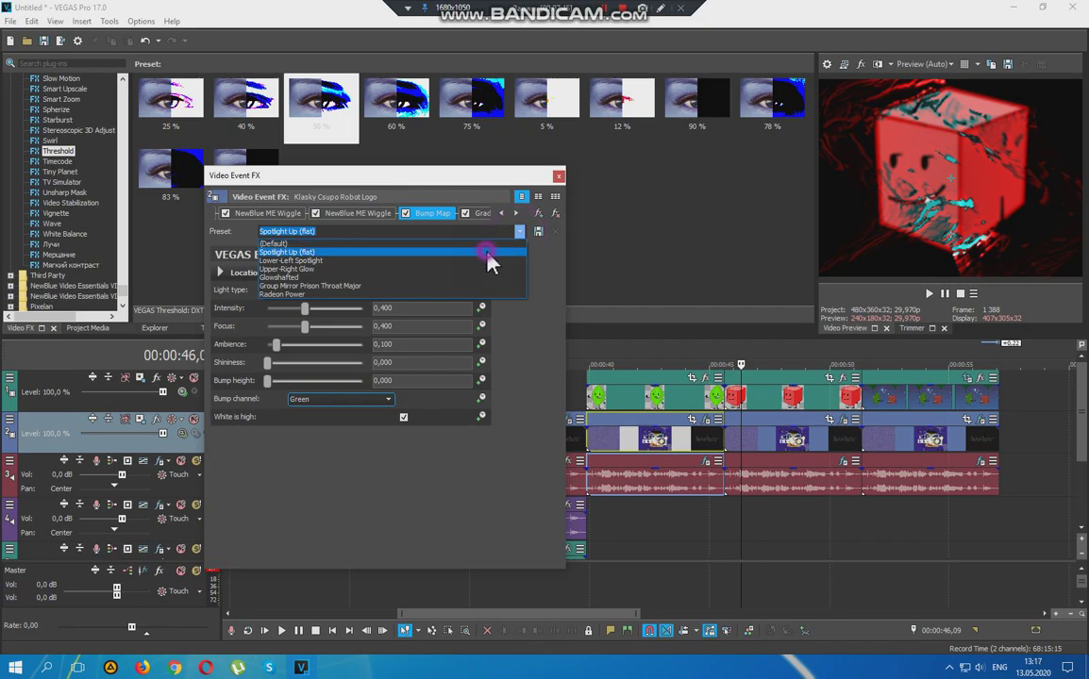
left_click(488, 253)
Inspect the middle and last colour stops of the ninth clip's Gradient Map, closing the video effects when done
left_click(481, 213)
left_click(515, 213)
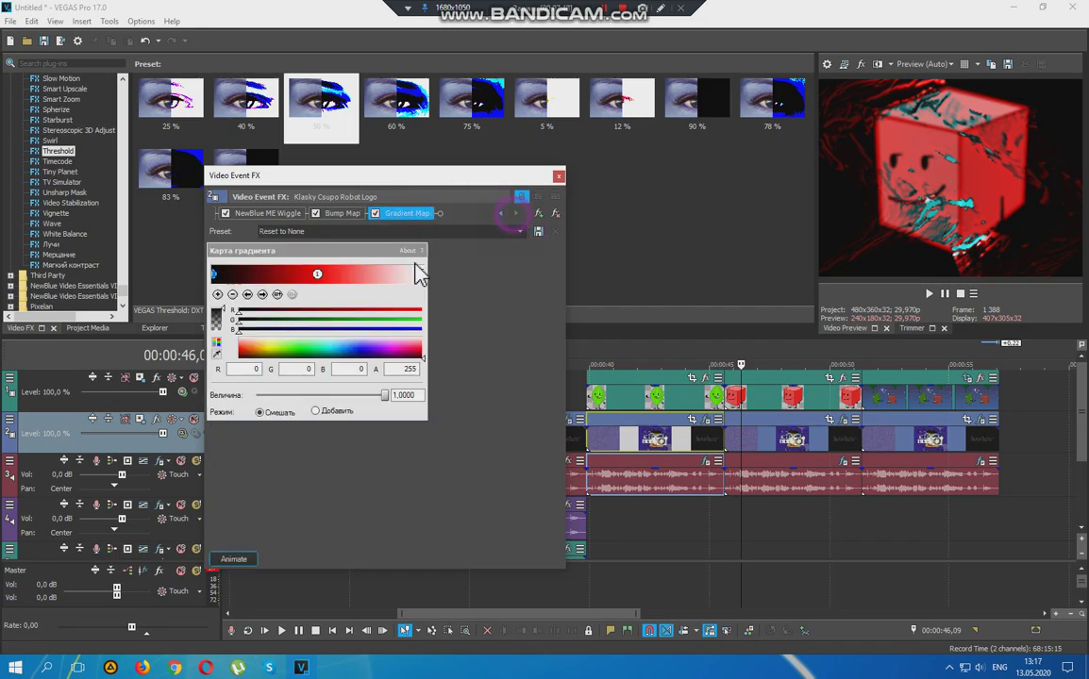
left_click(317, 274)
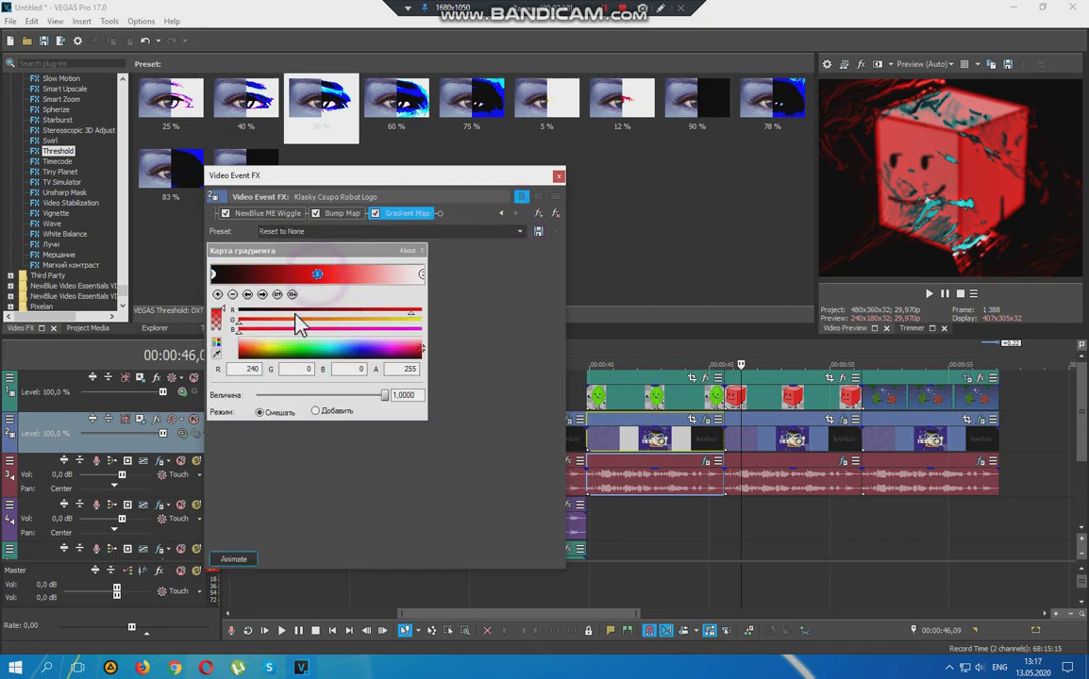
left_click_drag(420, 310, 430, 316)
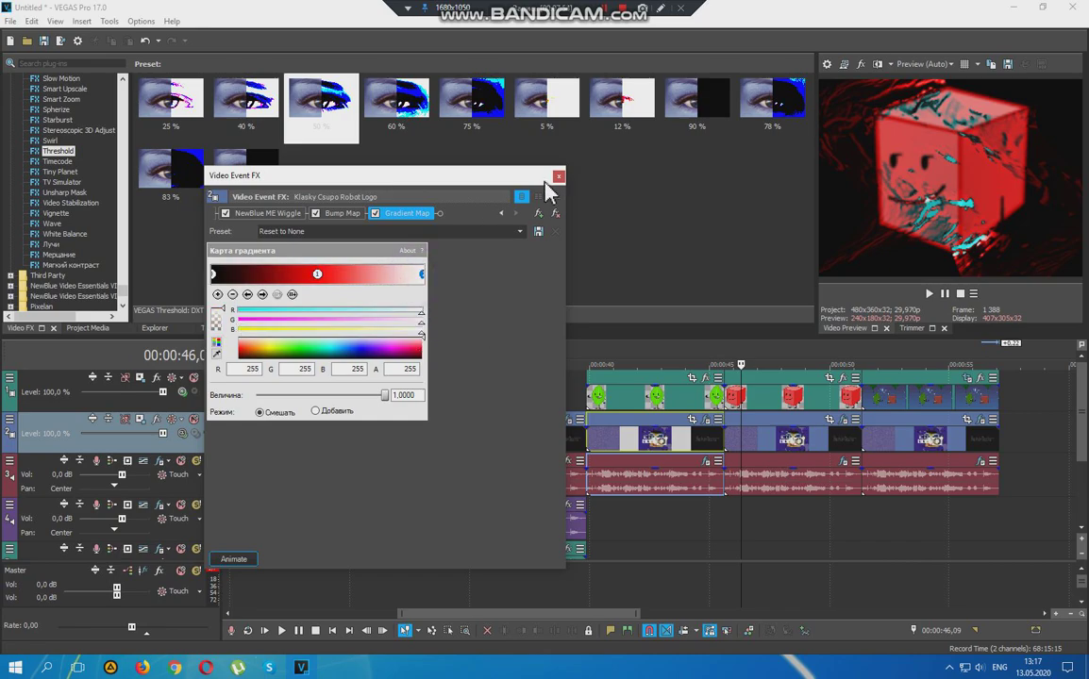
left_click(559, 175)
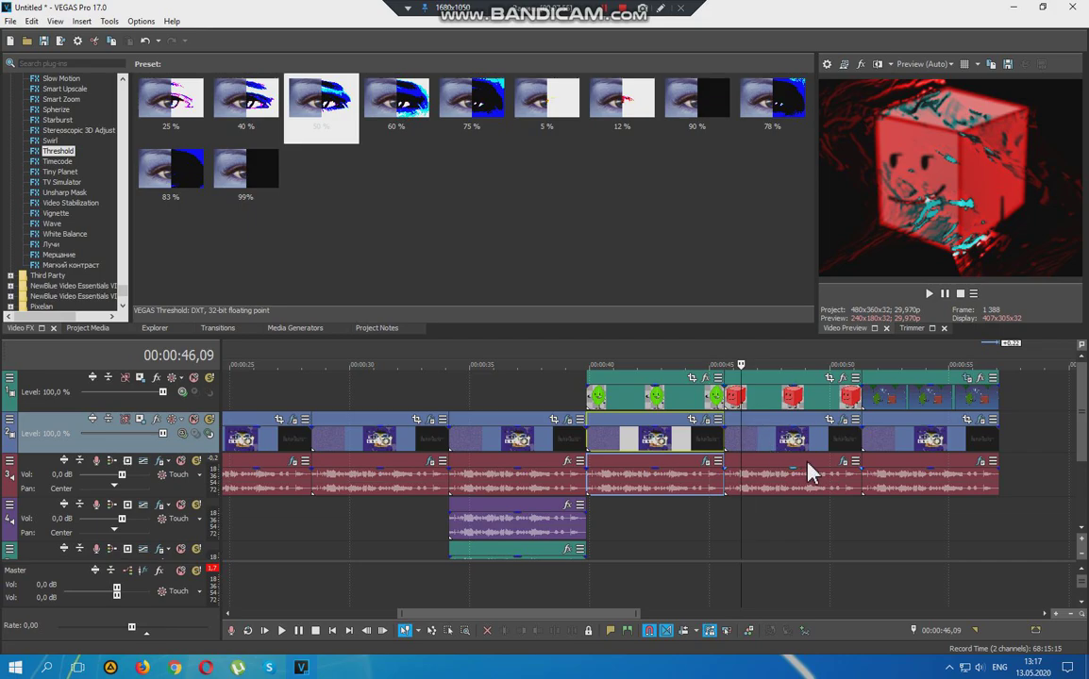
Open the ninth clip's audio effects and view the Orange Vocoder's settings and preset list
left_click(843, 461)
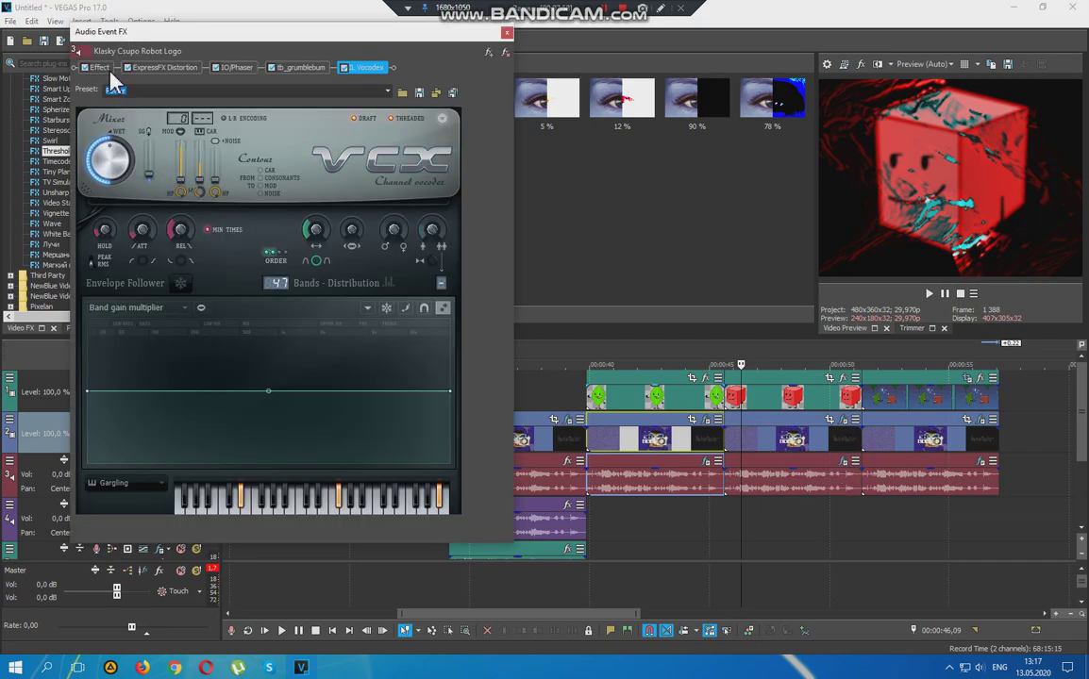
left_click(100, 67)
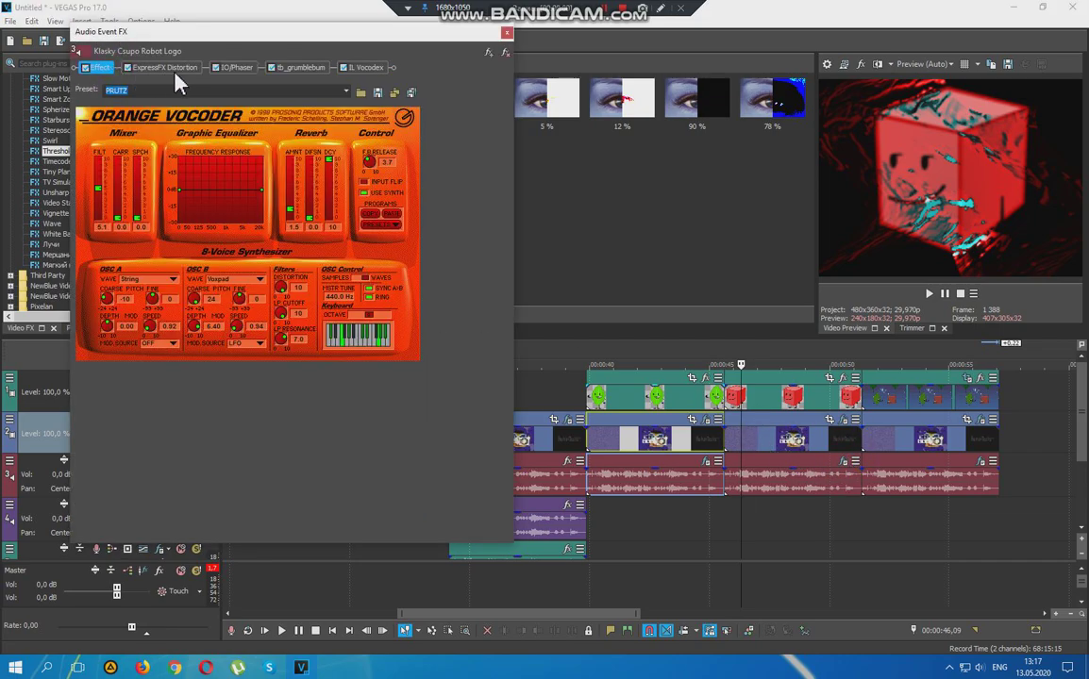
left_click(170, 68)
left_click(98, 66)
left_click(347, 91)
scroll(172, 110, "up", 5)
left_click(169, 94)
Review the ninth clip's ExpressFX Distortion, IO/Phaser with its preset list, tb_grumblebum and IL Vocodex settings, closing the audio effects when done
left_click(170, 69)
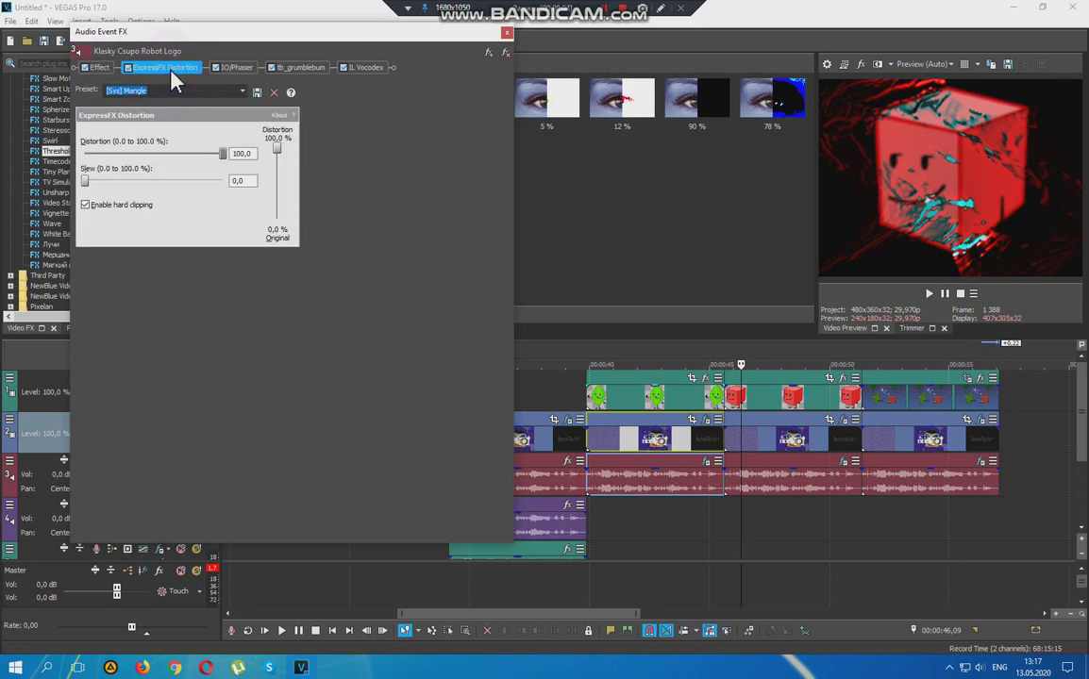
left_click(237, 68)
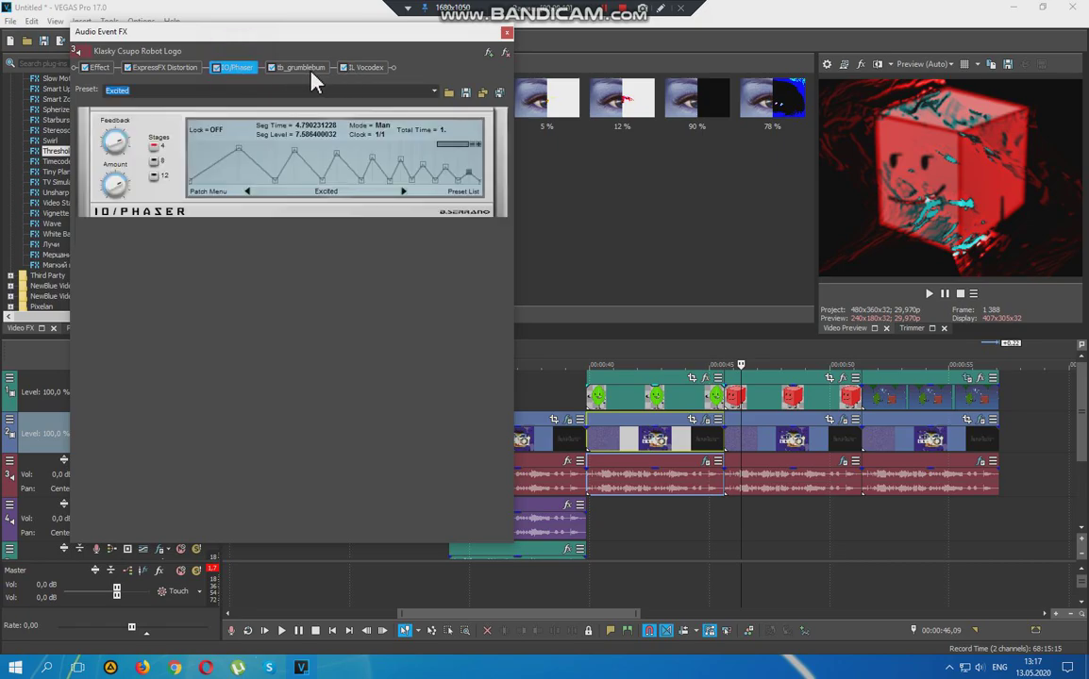
left_click(433, 91)
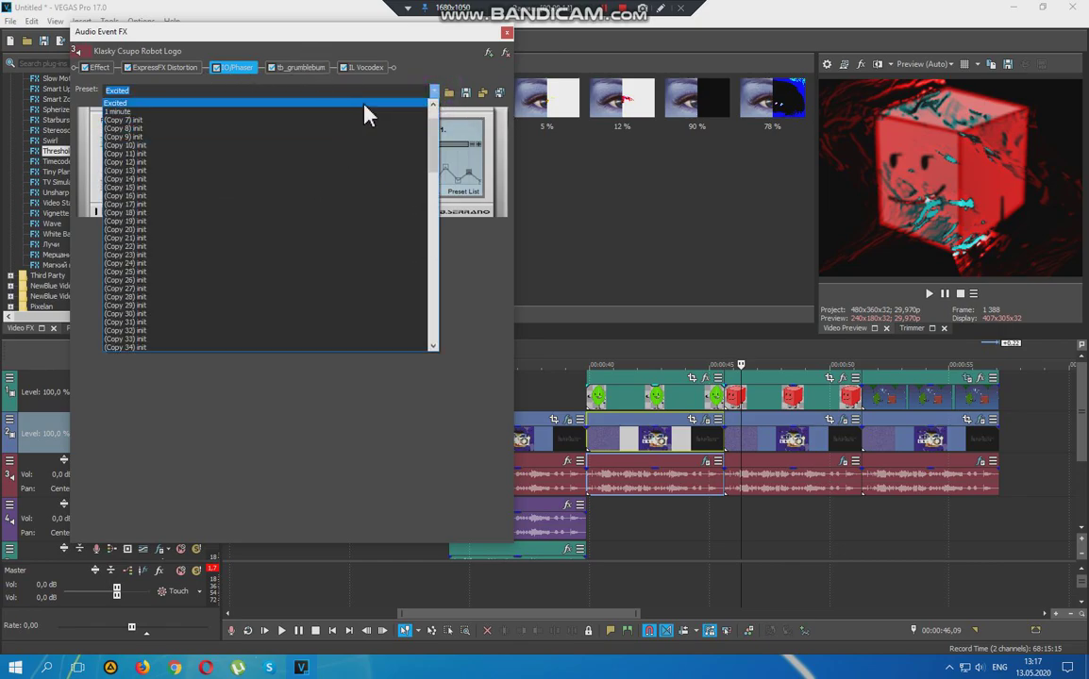
left_click(360, 99)
left_click(316, 70)
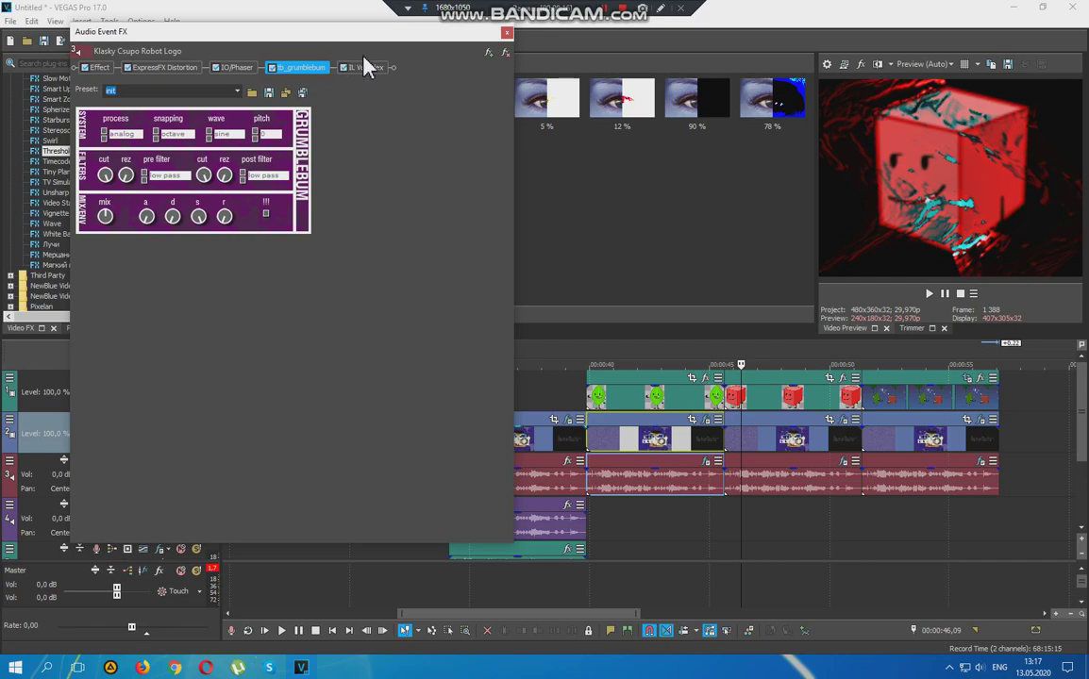
left_click(370, 68)
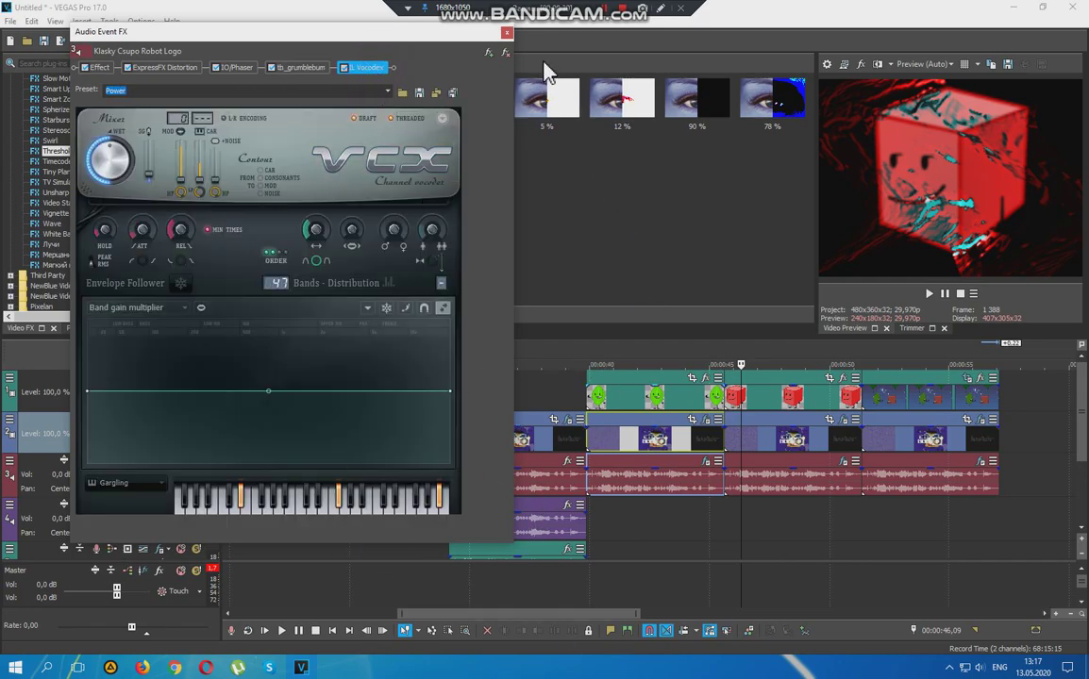
left_click(507, 35)
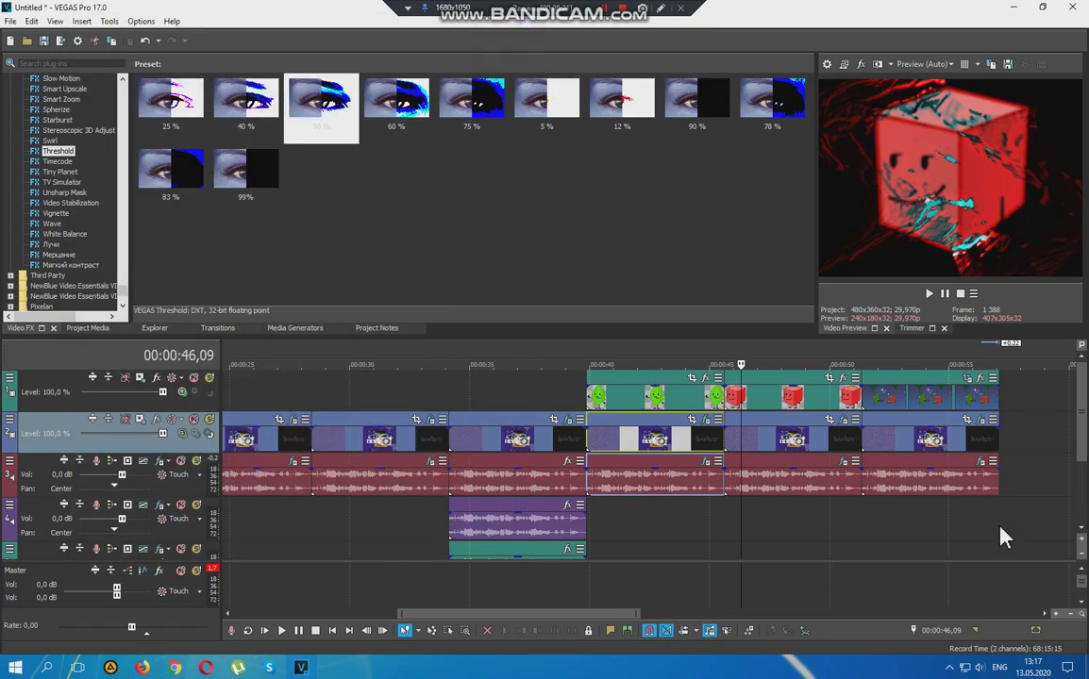
Place the playhead near the start of the tenth clip and set the on-screen annotation text colour to red
left_click(868, 445)
left_click(661, 8)
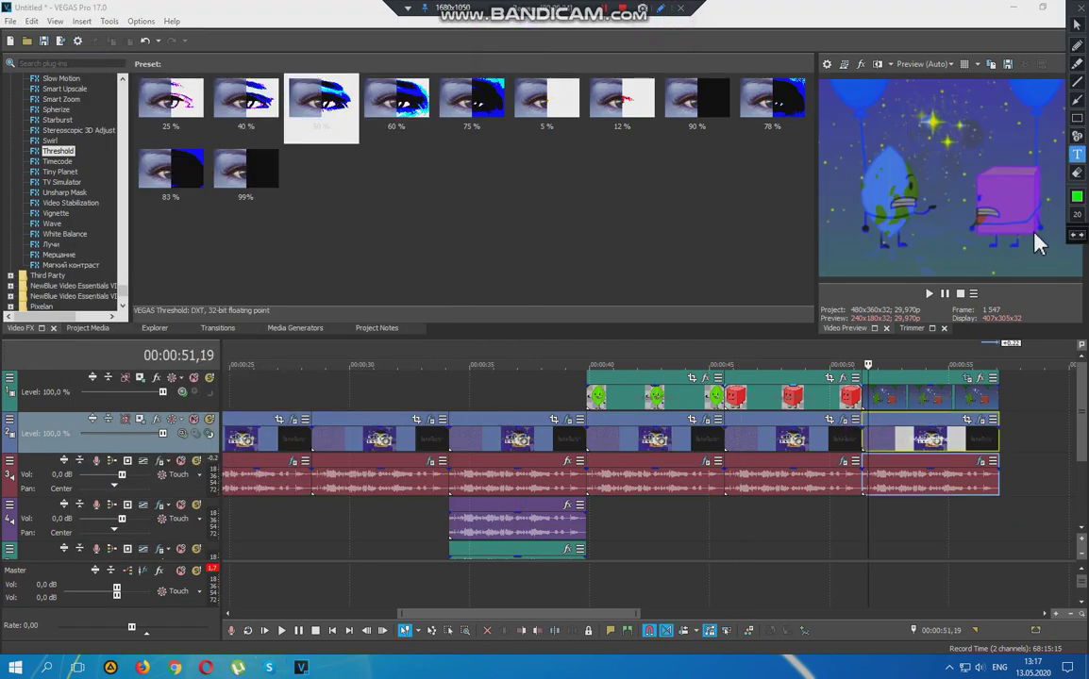
left_click(1082, 206)
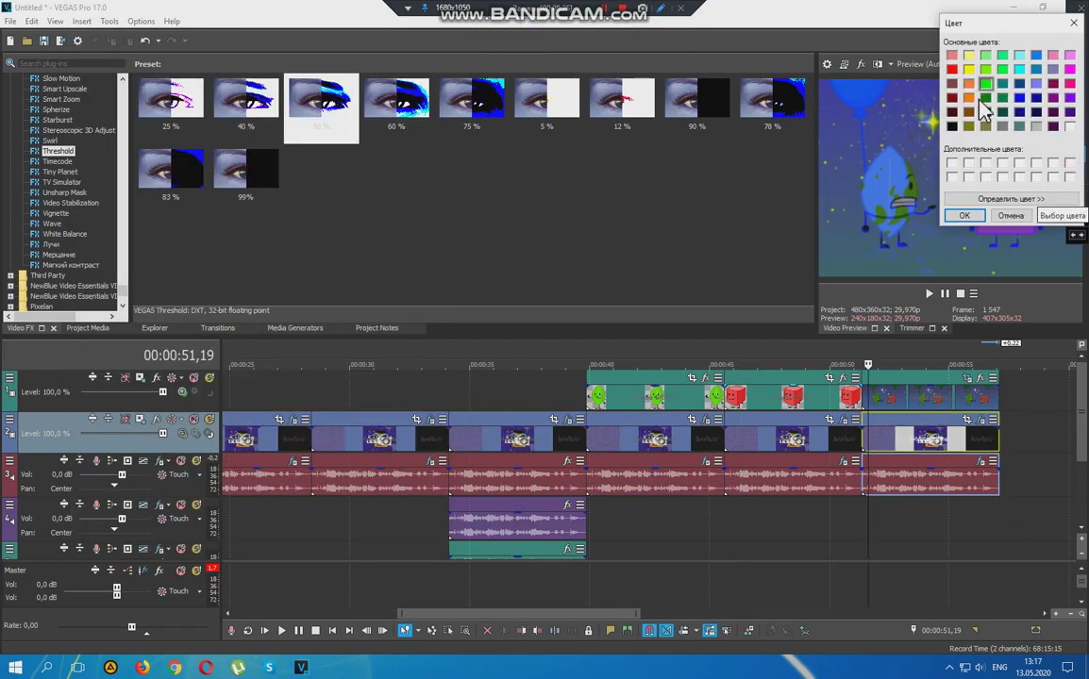
left_click(953, 56)
left_click(964, 215)
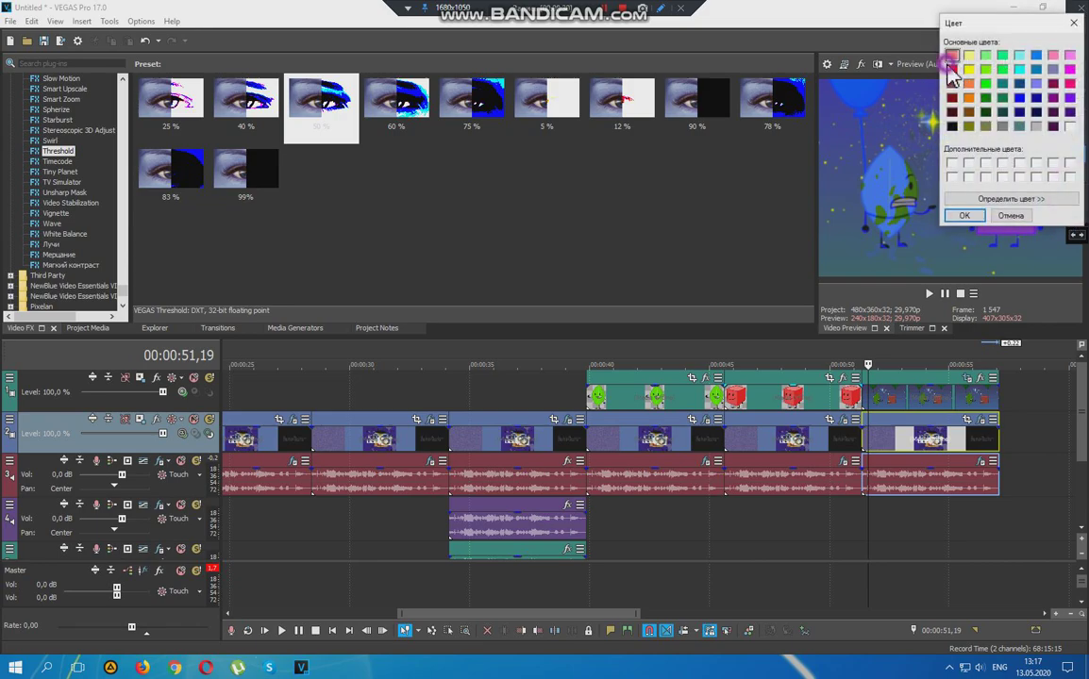
left_click(962, 216)
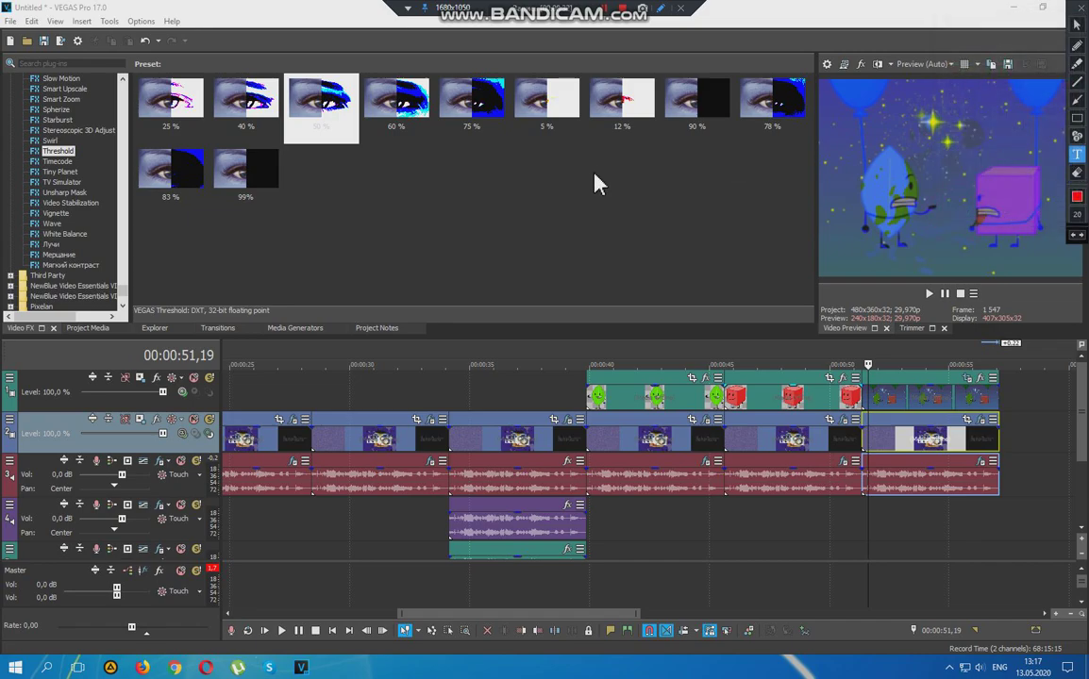
Caption the tenth clip on screen with "10. (HARDEST) BFDI11Endingup V1" and leave annotation mode
type("HARDEST O")
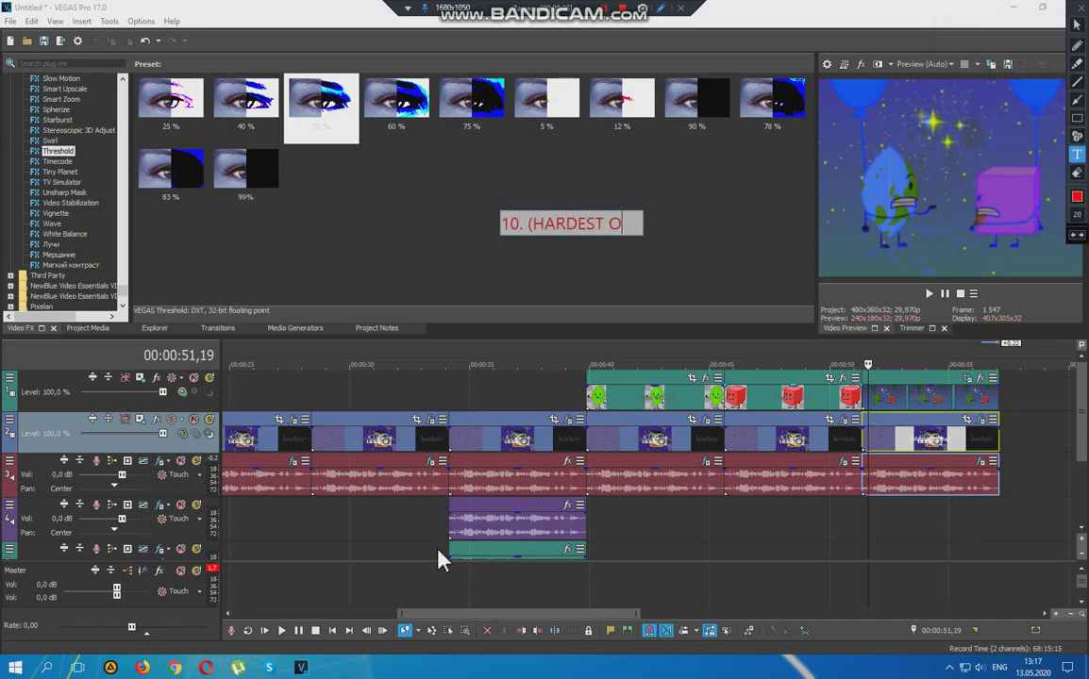
key("BackSpace")
key("BackSpace")
type(") BFDI")
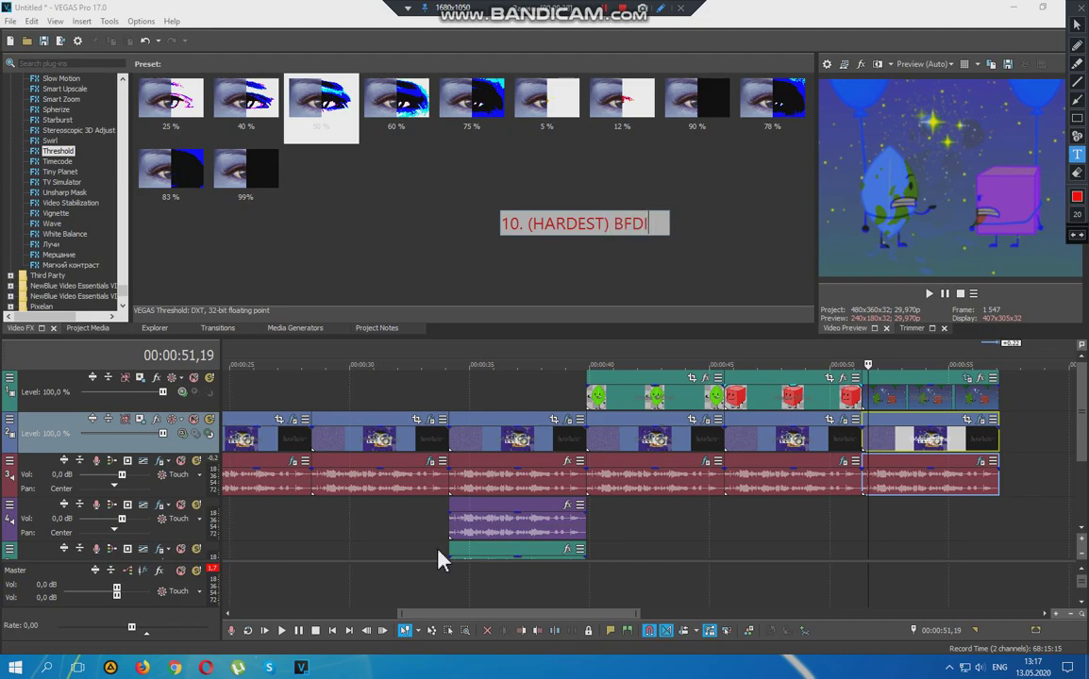
type("11Ending")
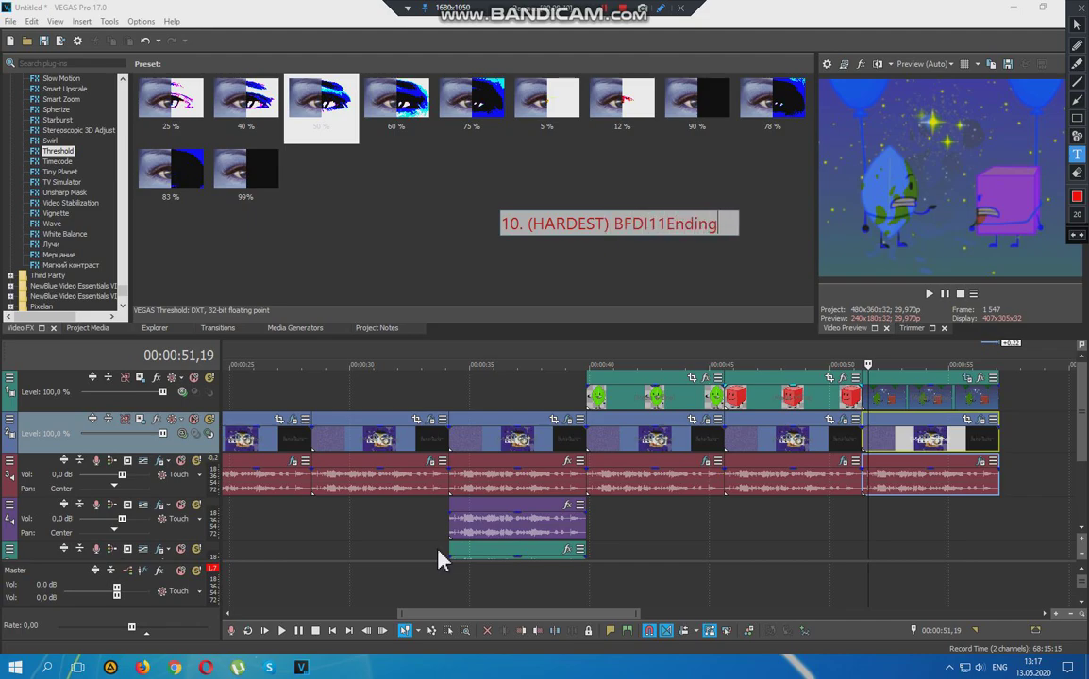
type("up V1")
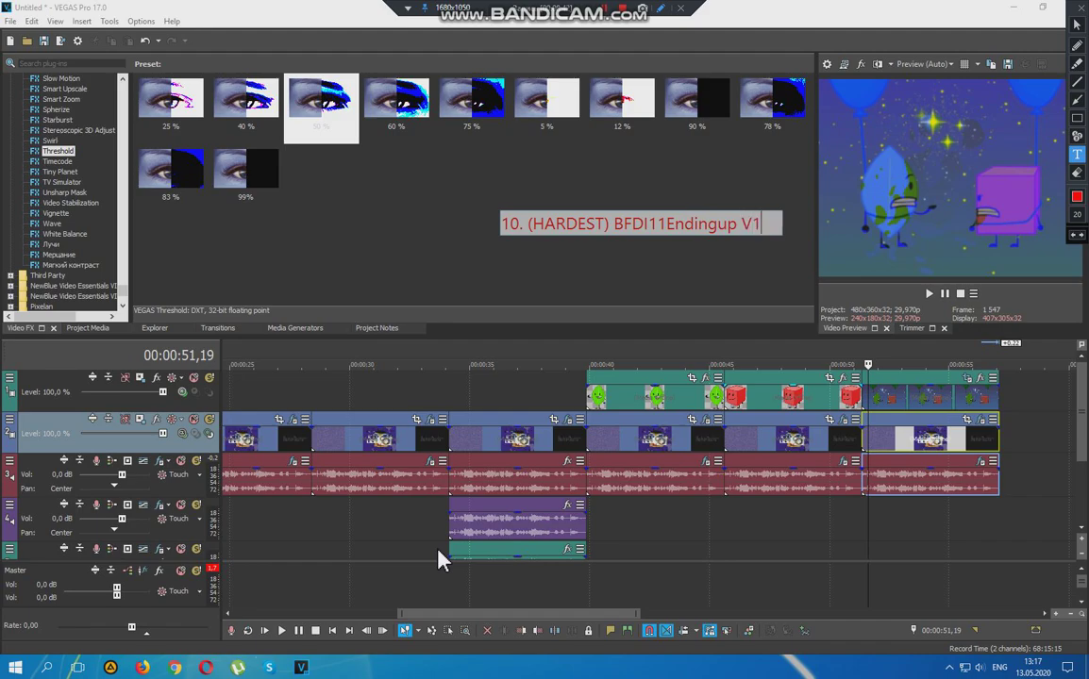
left_click(663, 8)
Play part of the tenth clip, pause it, and return the playhead to the clip's start
left_click(930, 294)
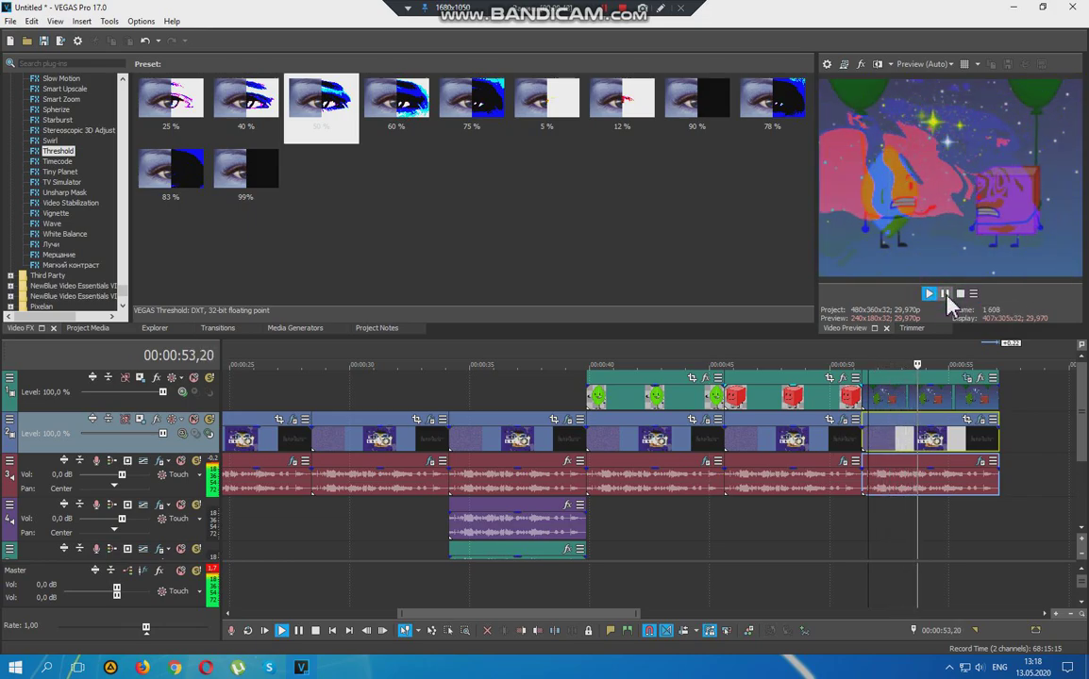
left_click(945, 295)
left_click(868, 448)
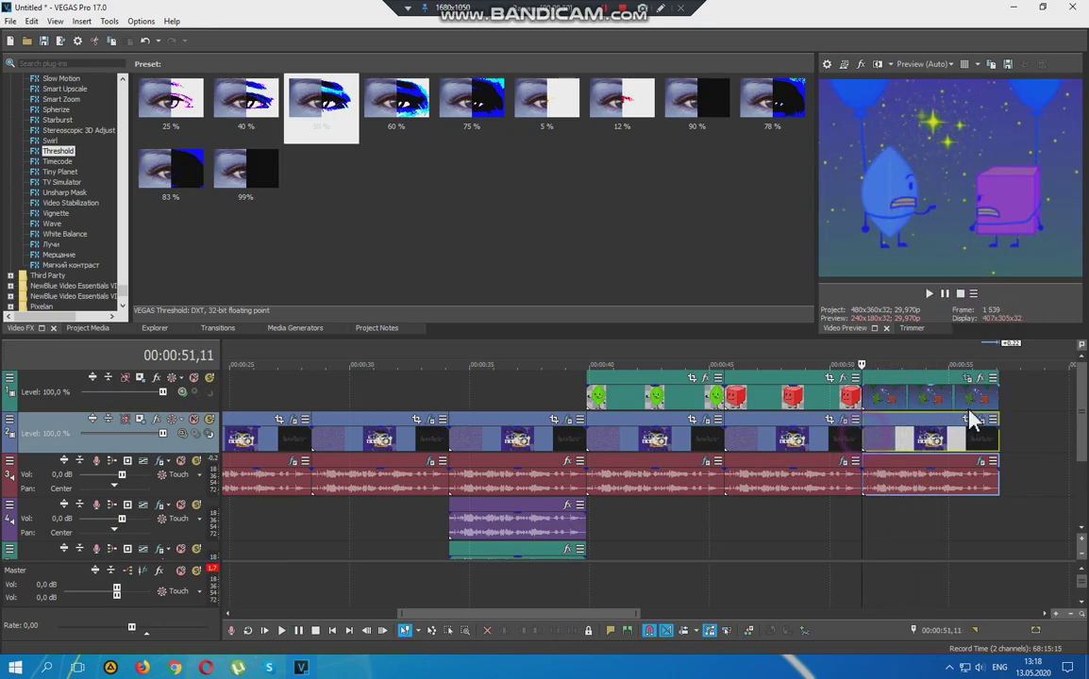
Open the tenth clip's video effects and review the NewBlue ME Wiggle instances using the Indigestion and Fun House presets
left_click(980, 419)
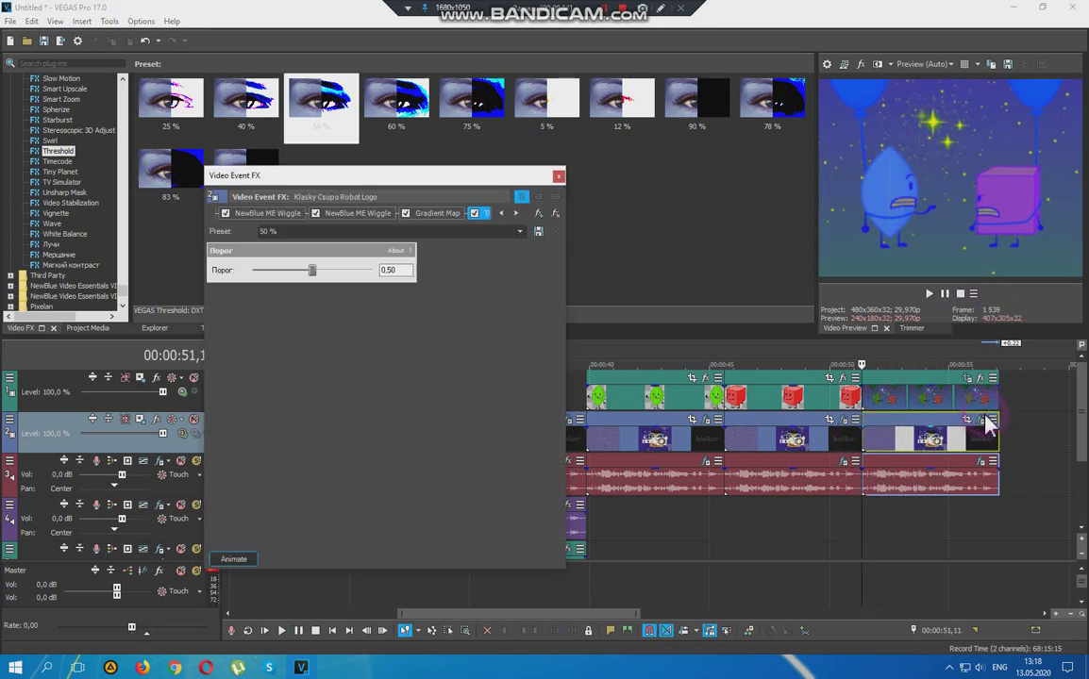
left_click(505, 216)
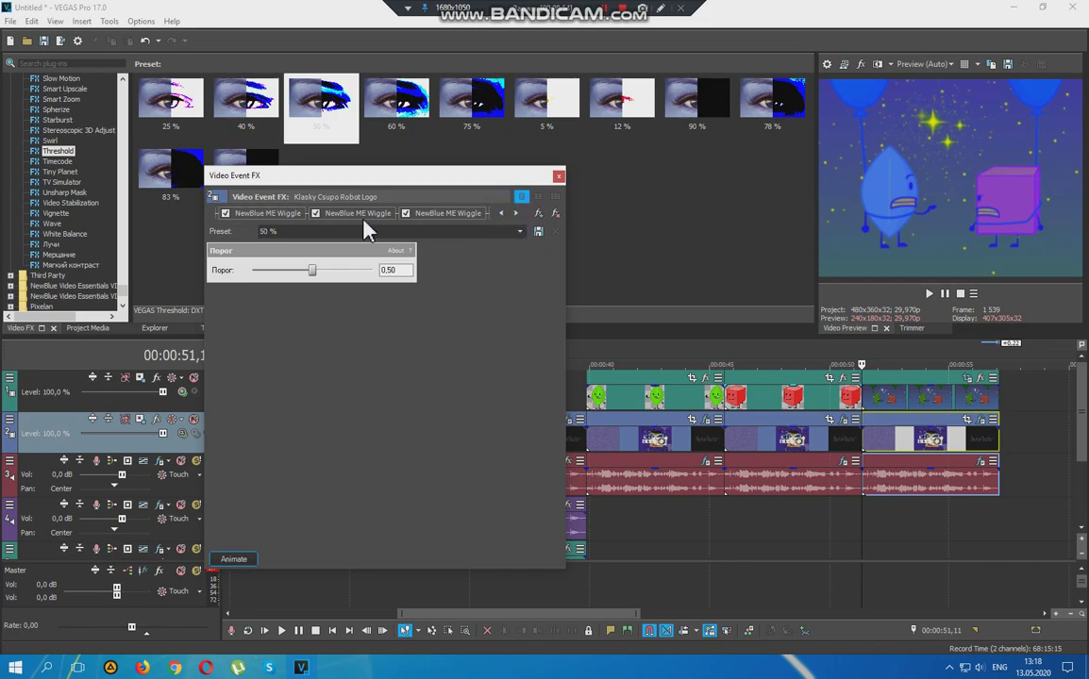
left_click(293, 215)
left_click(505, 213)
left_click(505, 213)
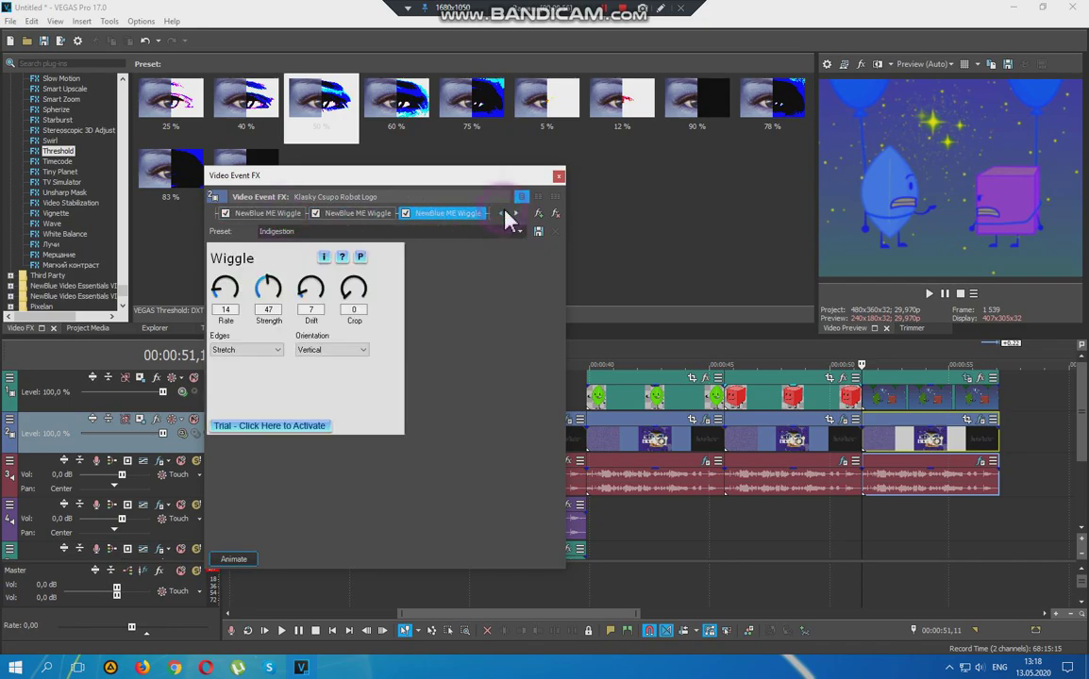
left_click(502, 213)
left_click(502, 213)
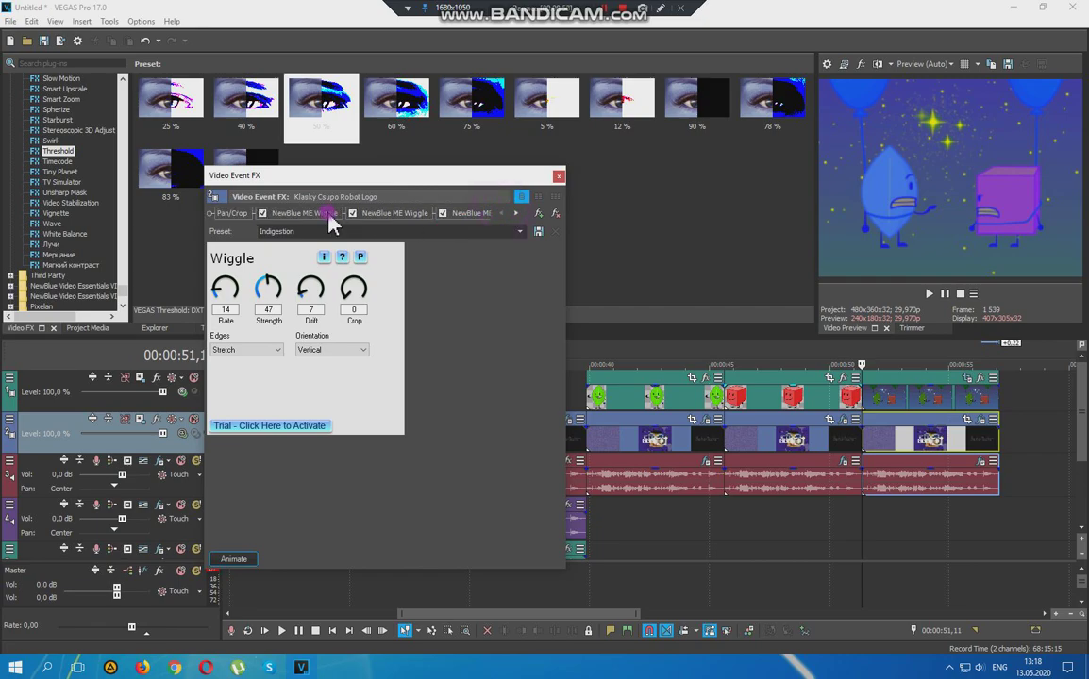
left_click(516, 214)
left_click(377, 213)
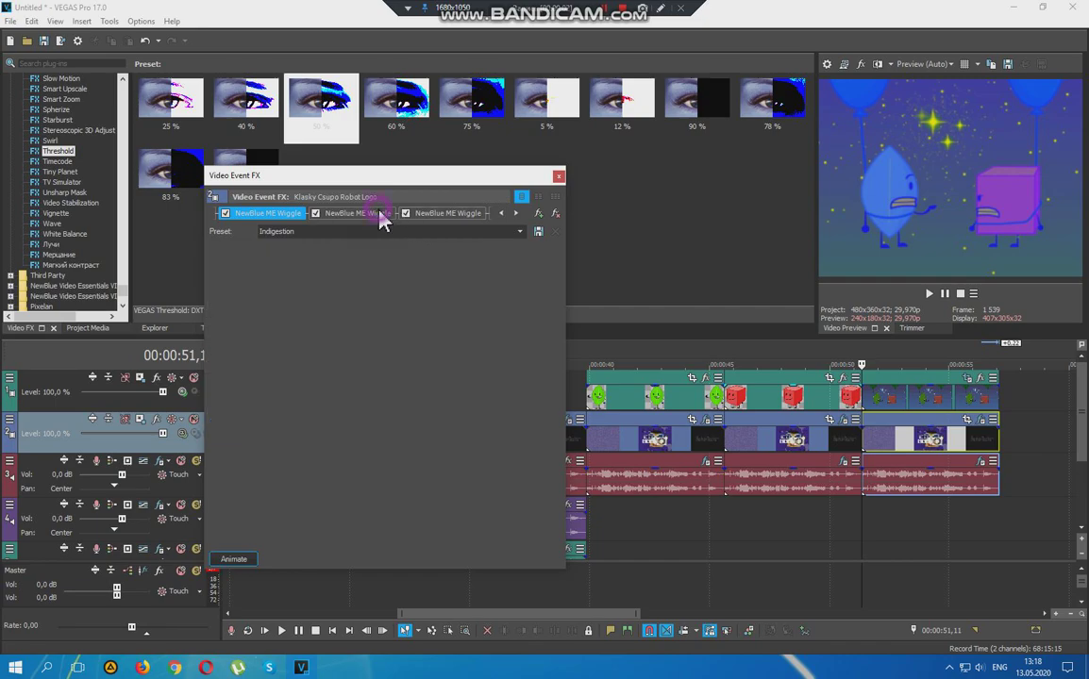
left_click(468, 215)
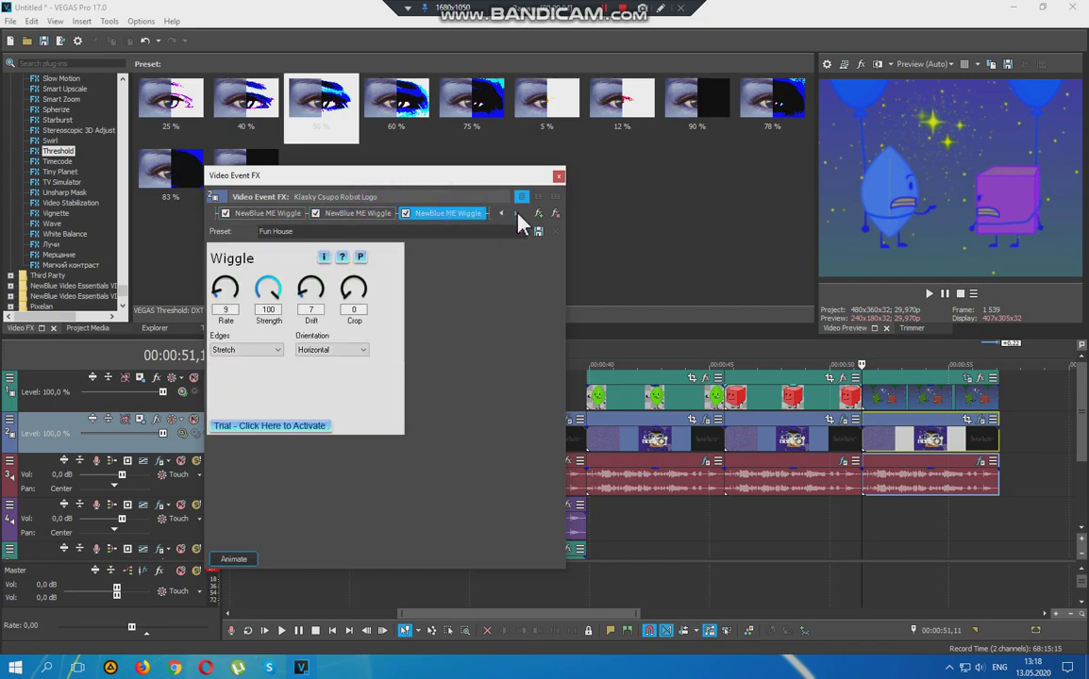
Compare the tenth clip's vertical and horizontal Wiggle instances that use the Dream preset
left_click(517, 215)
left_click(517, 216)
left_click(387, 215)
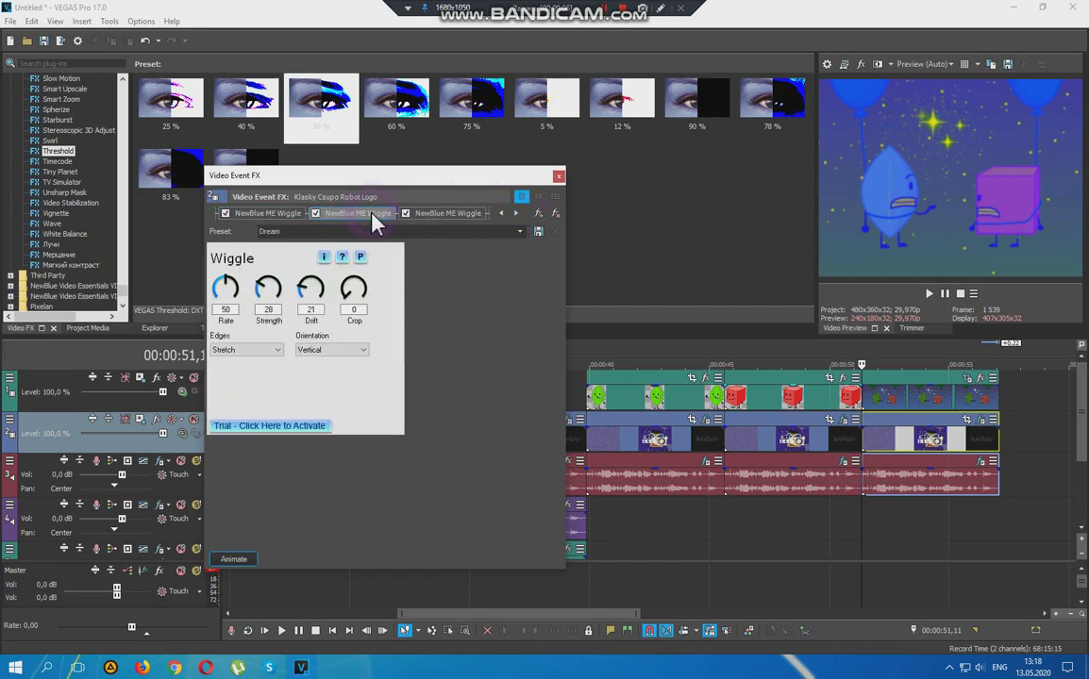
left_click(441, 214)
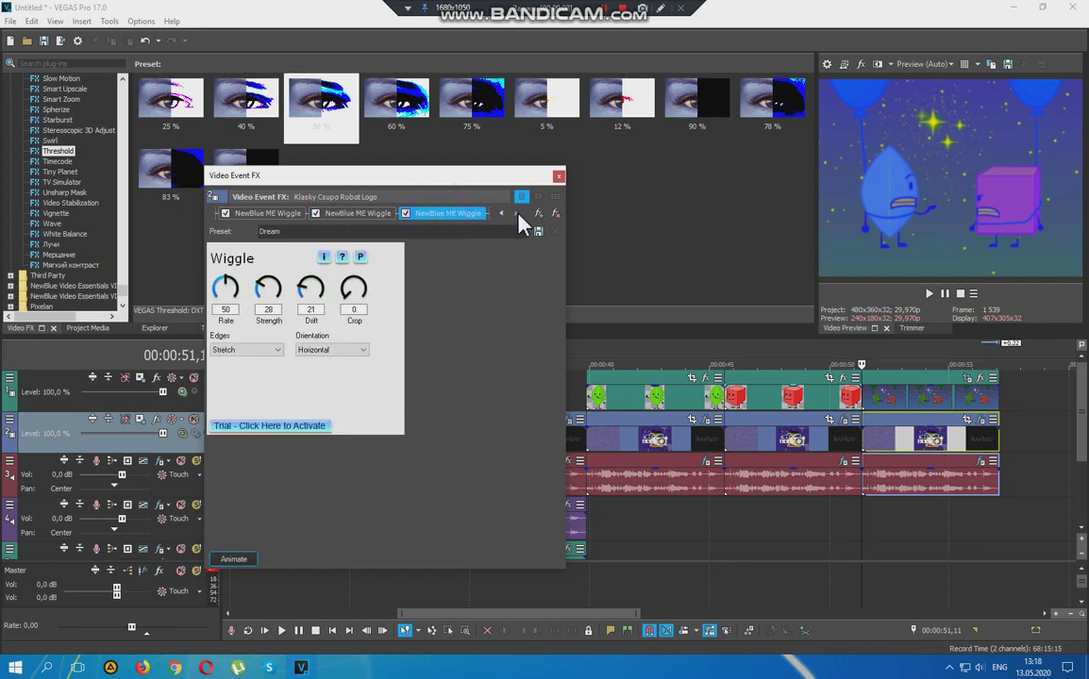
left_click(515, 213)
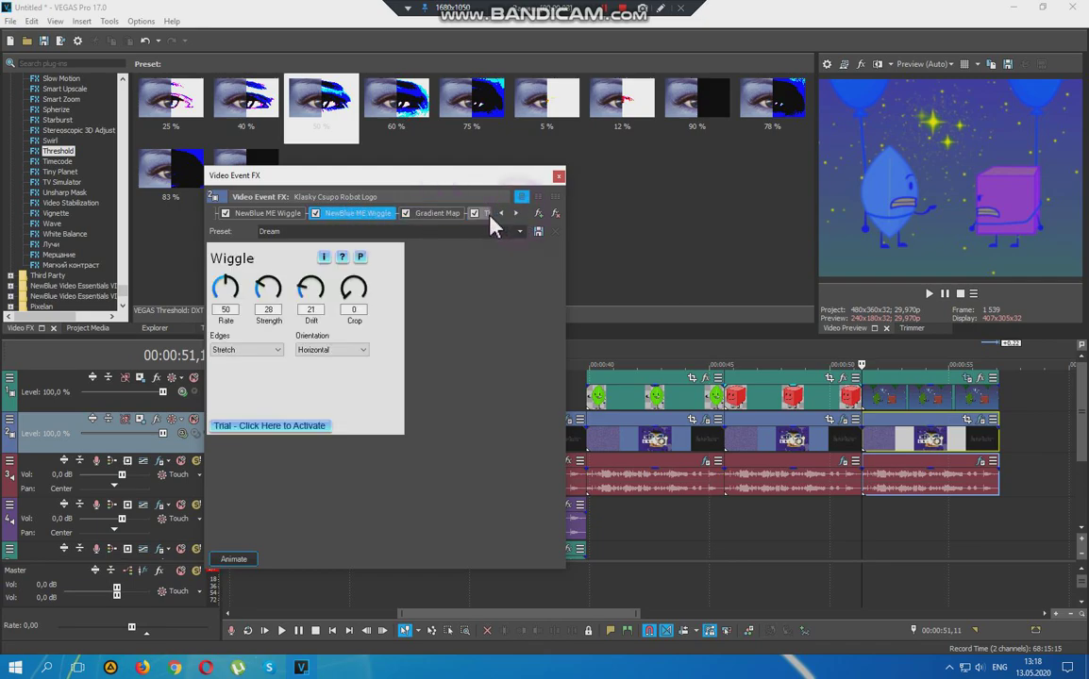
left_click(294, 215)
left_click(356, 214)
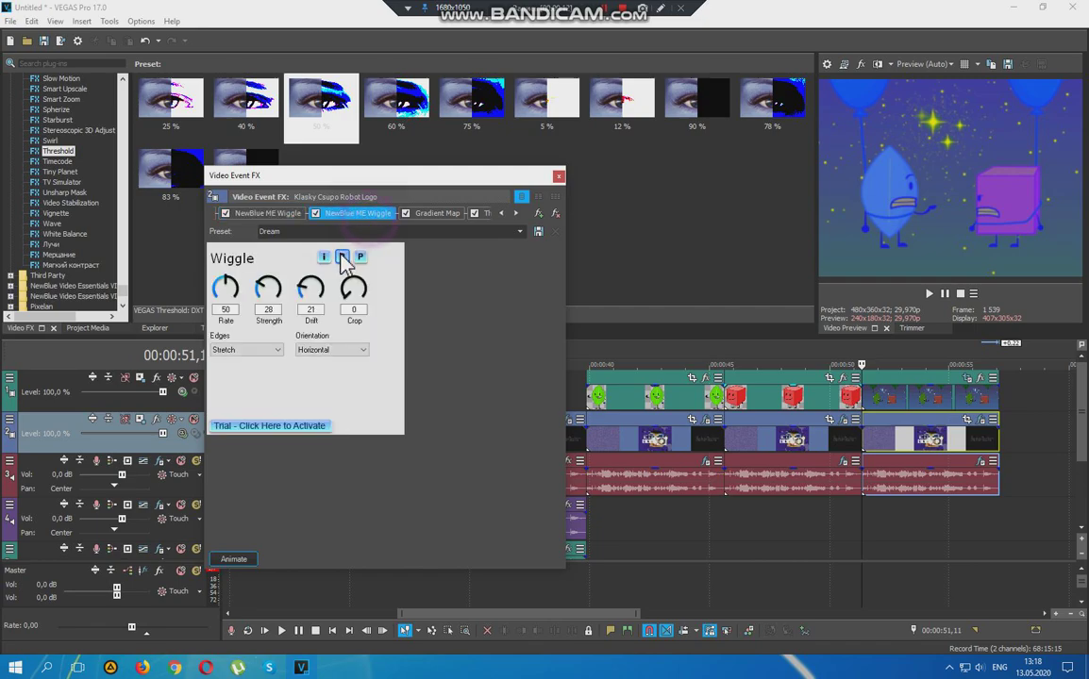
View the tenth clip's Gradient Map and Threshold settings, closing the video effects when done
left_click(446, 216)
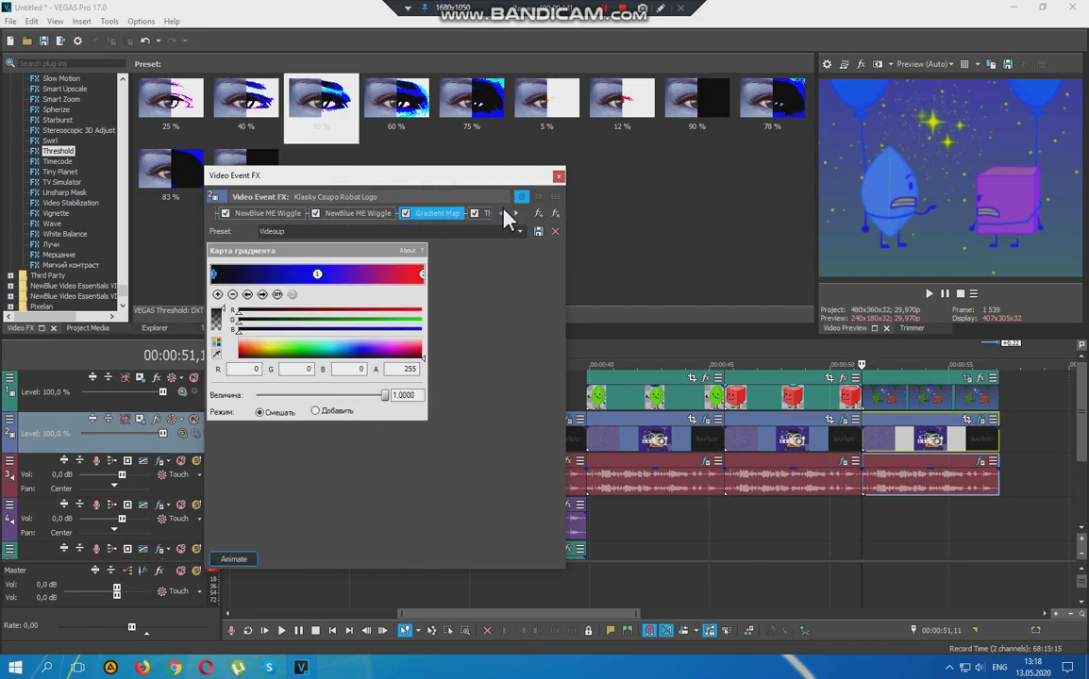
left_click(515, 214)
left_click(409, 214)
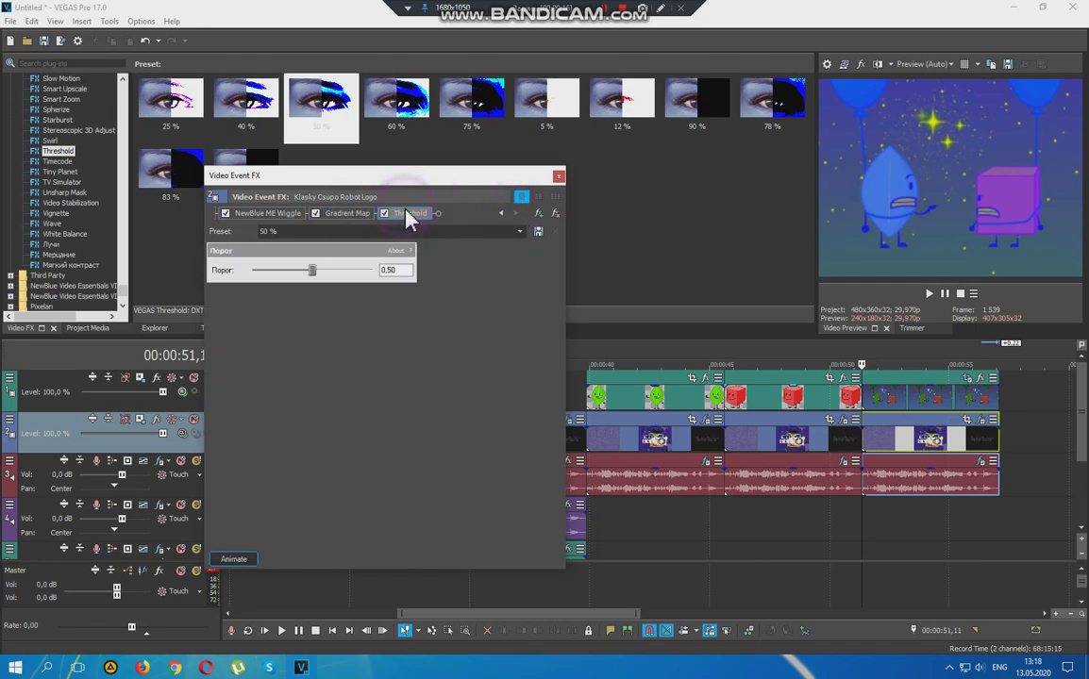
left_click(559, 175)
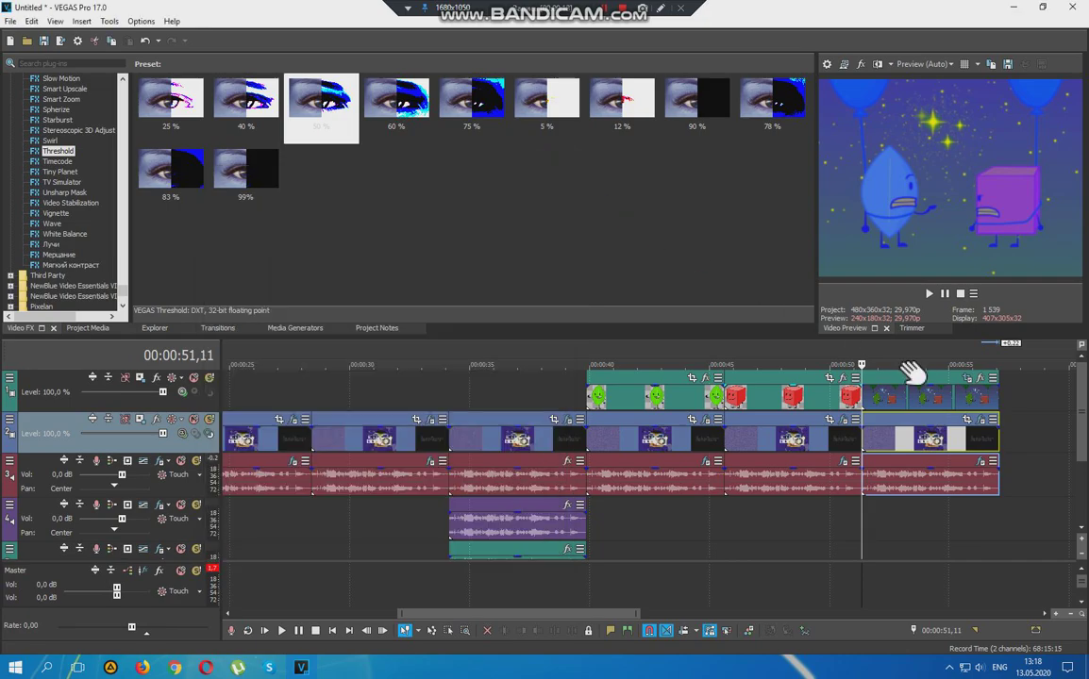
Open the tenth clip's audio effects and review the ExpressFX Distortion, Chorus, Flange/Wah-Wah and IL Vocodex settings
left_click(982, 461)
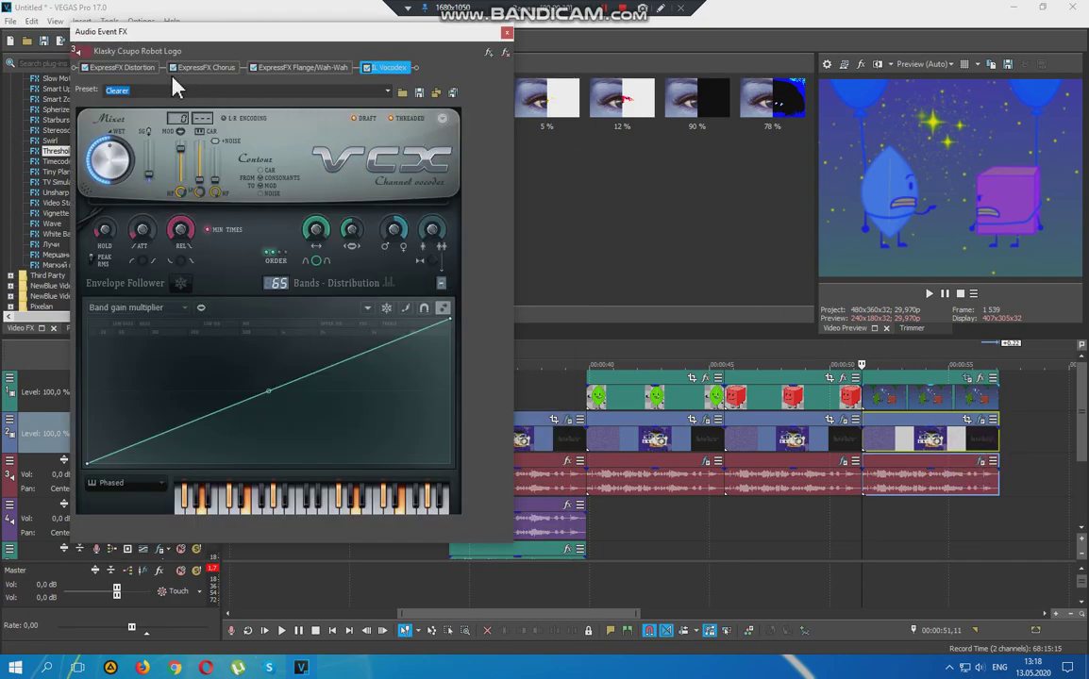
left_click(144, 73)
left_click(216, 68)
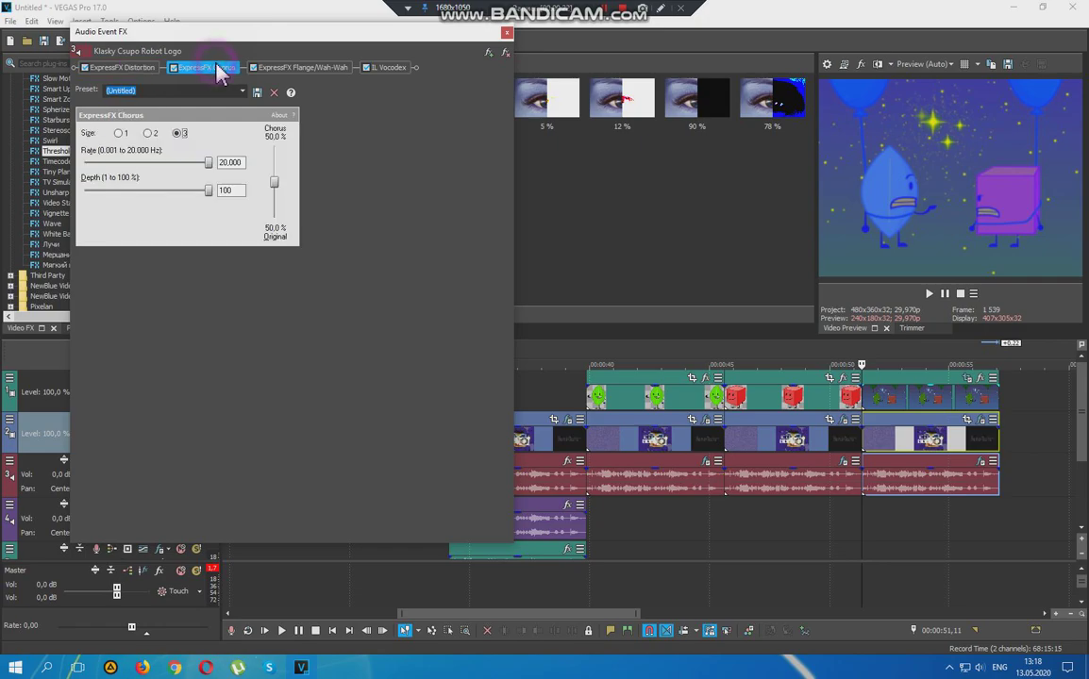
left_click(302, 68)
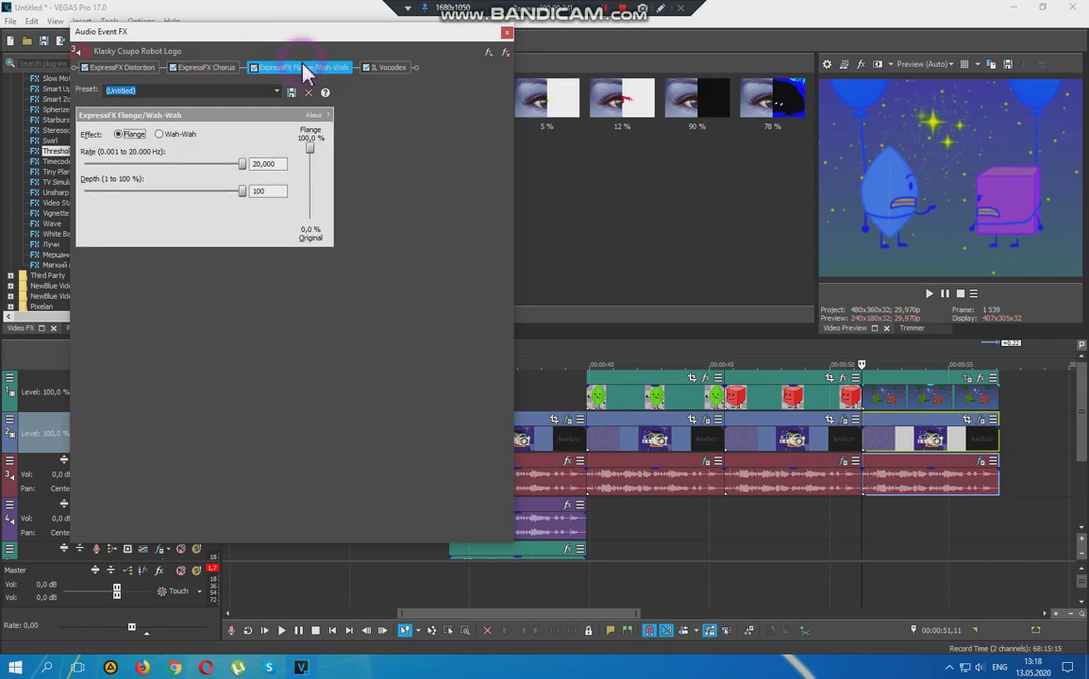
left_click(387, 67)
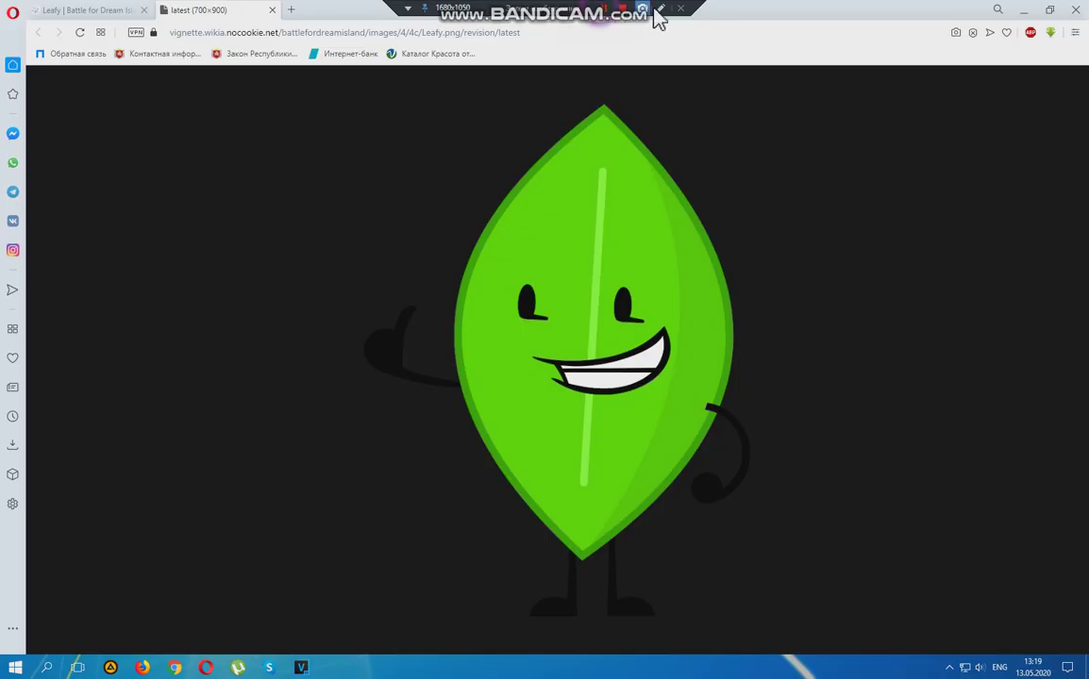
Annotate the Leafy image in the Opera browser with the text "Layer for Leafyup V1" beside the character
left_click(661, 9)
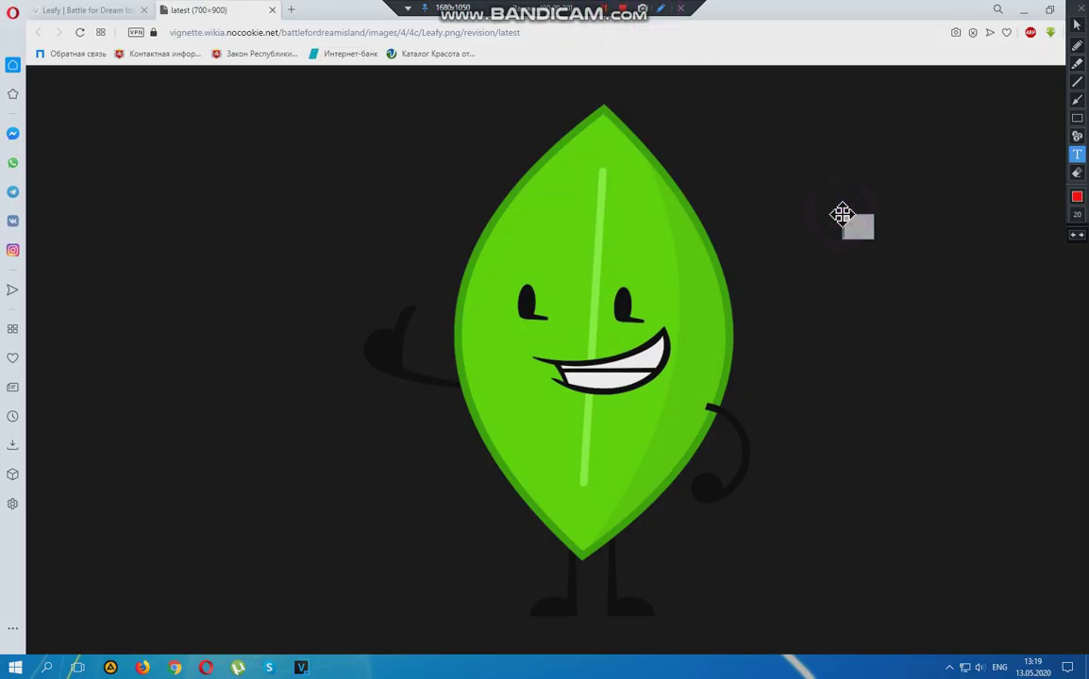
type("ayer")
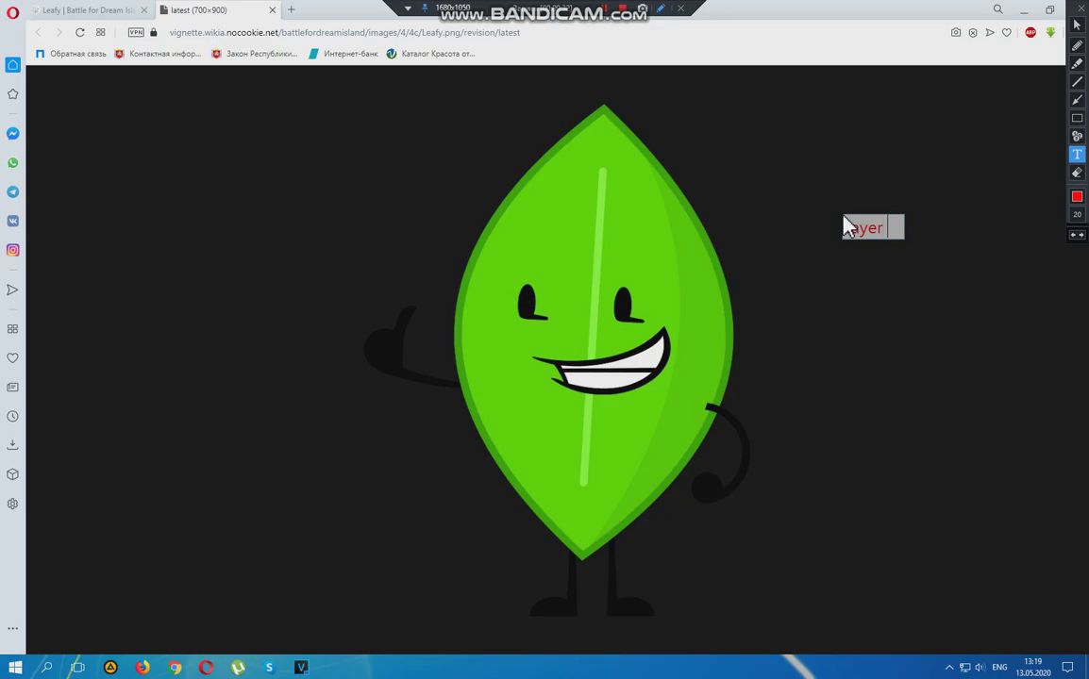
type(" for Leafyu")
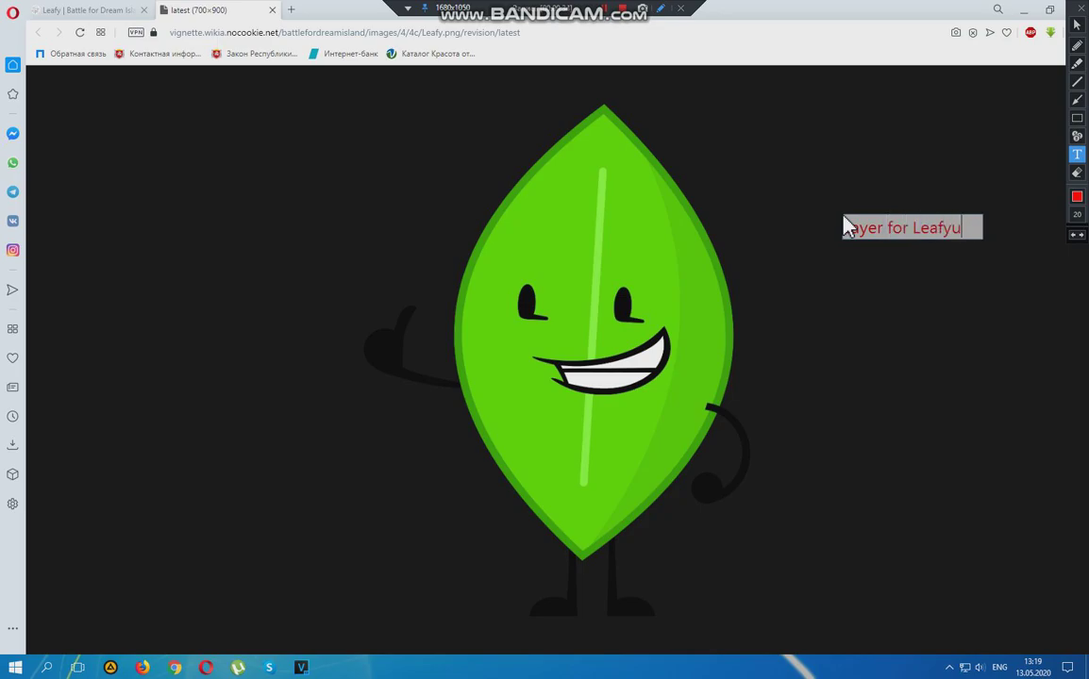
type("p V1")
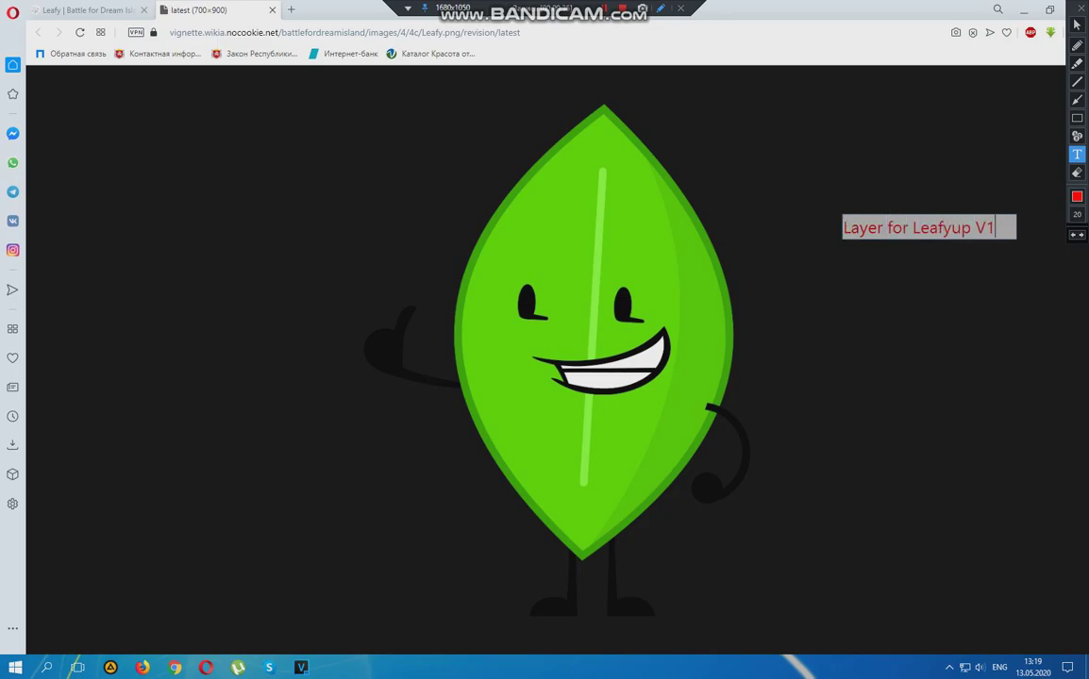
left_click(988, 324)
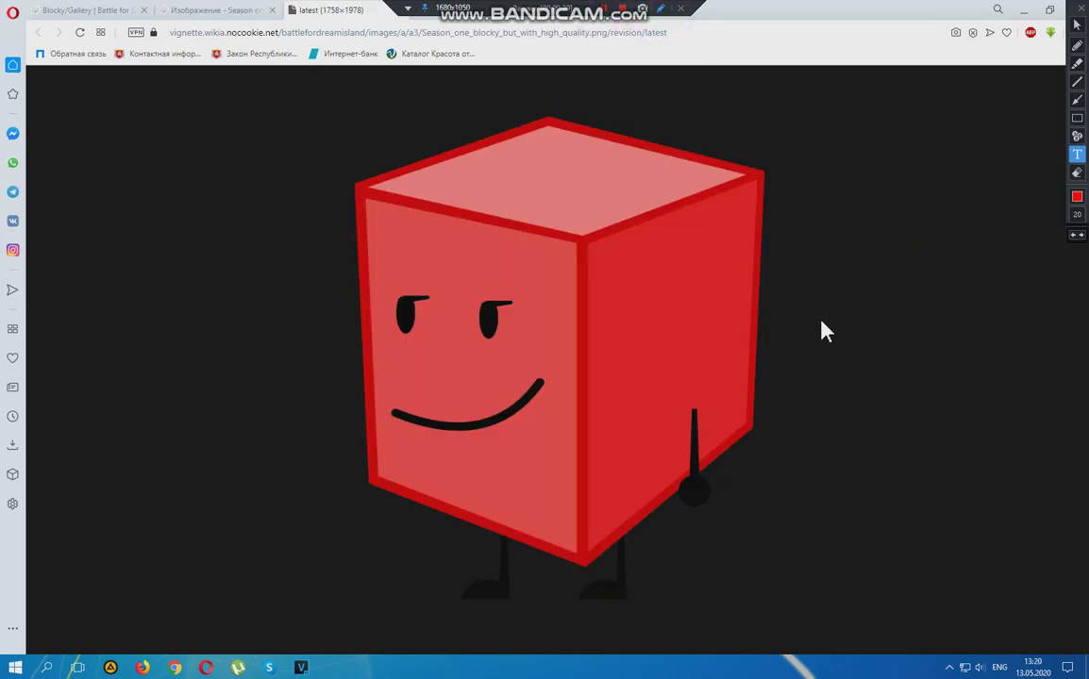
Annotate the red Blocky image with the text "Layer for Blockyup V1" beside the cube
left_click(804, 340)
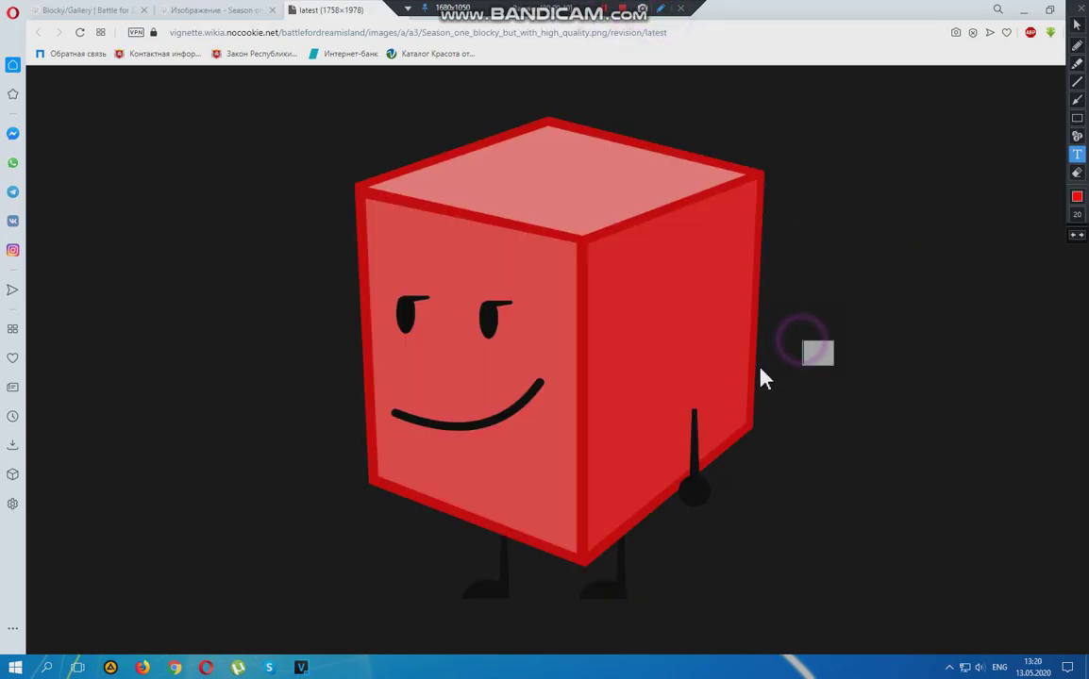
type("Layer for Blockyup V1")
left_click(1012, 238)
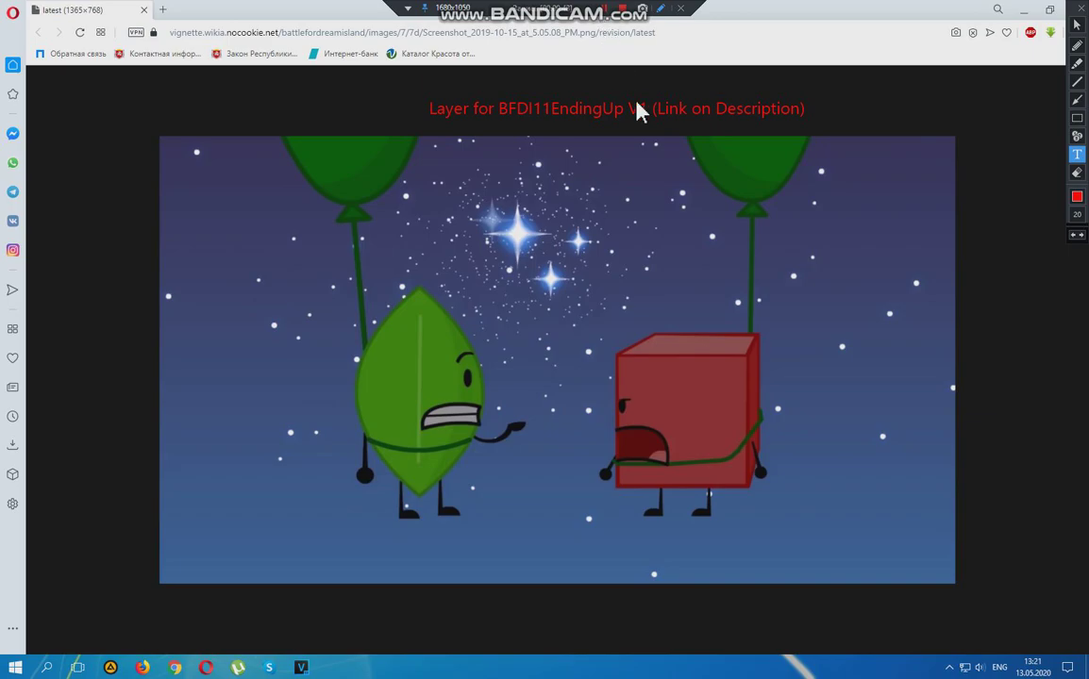
Exit drawing mode on the BFDI 11 ending image and copy the image's full web address
left_click(659, 8)
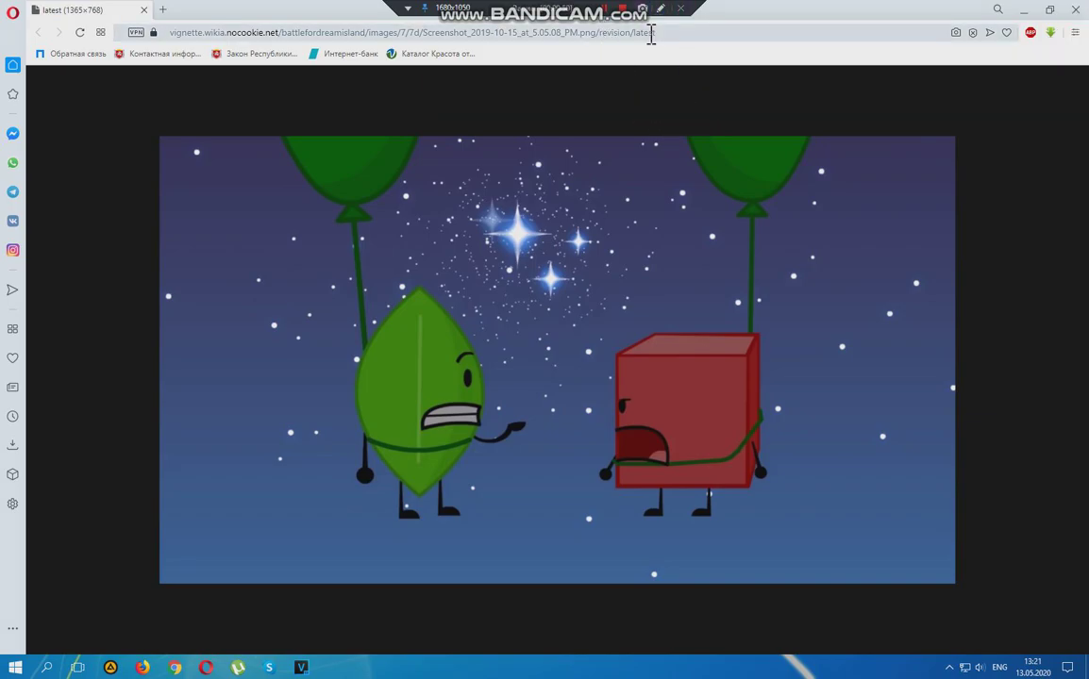
left_click(669, 31)
right_click(658, 35)
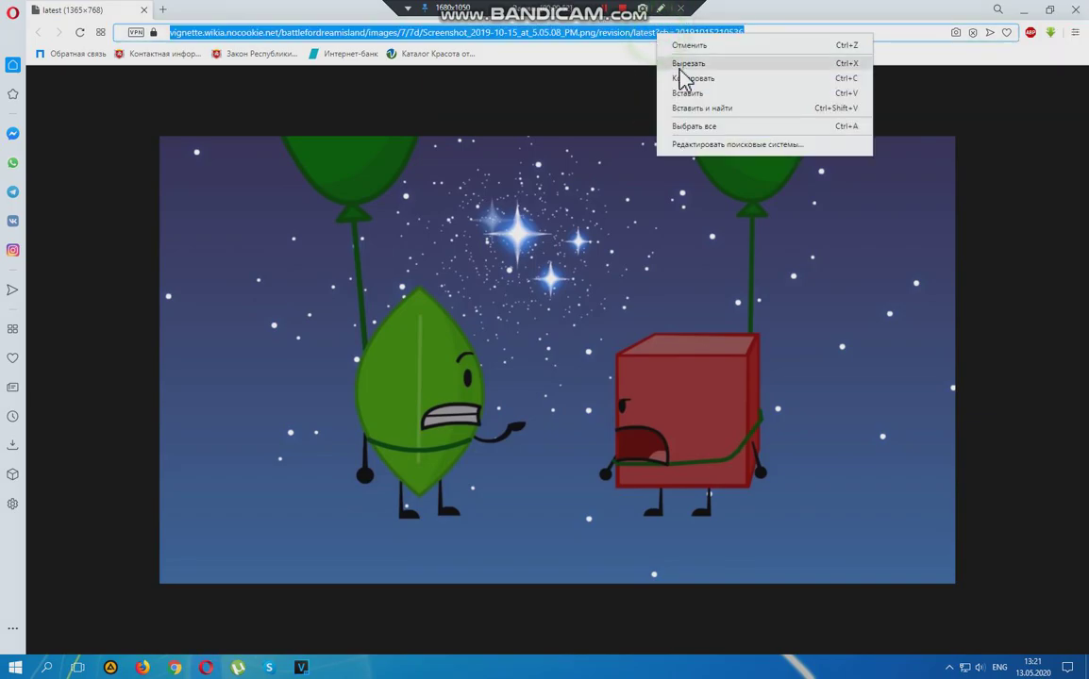
left_click(683, 80)
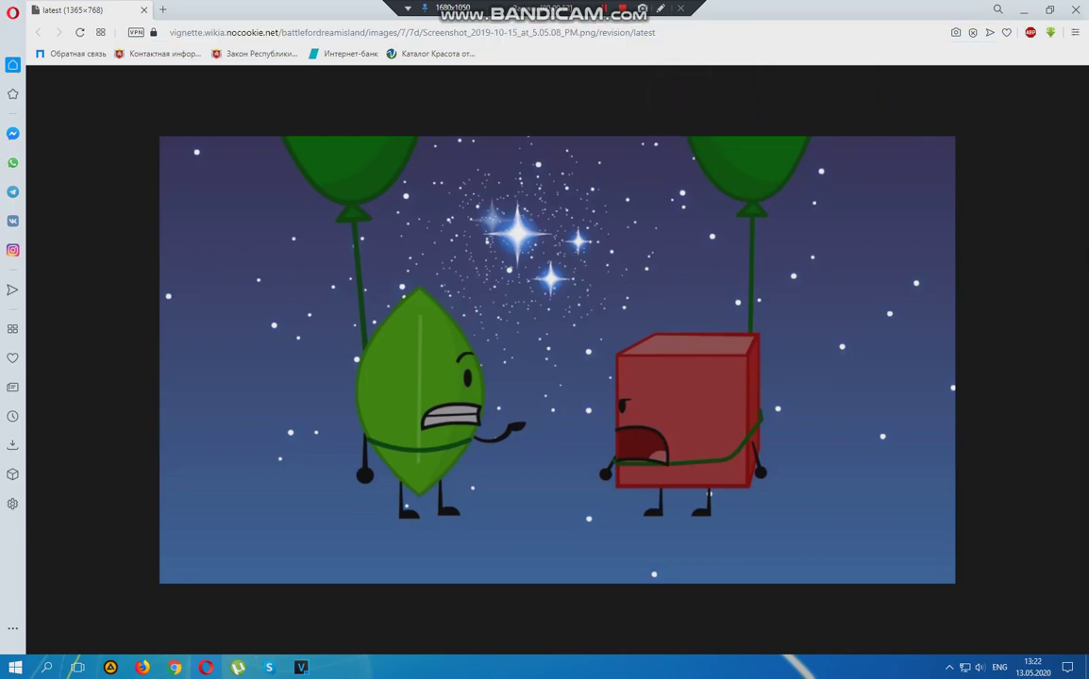